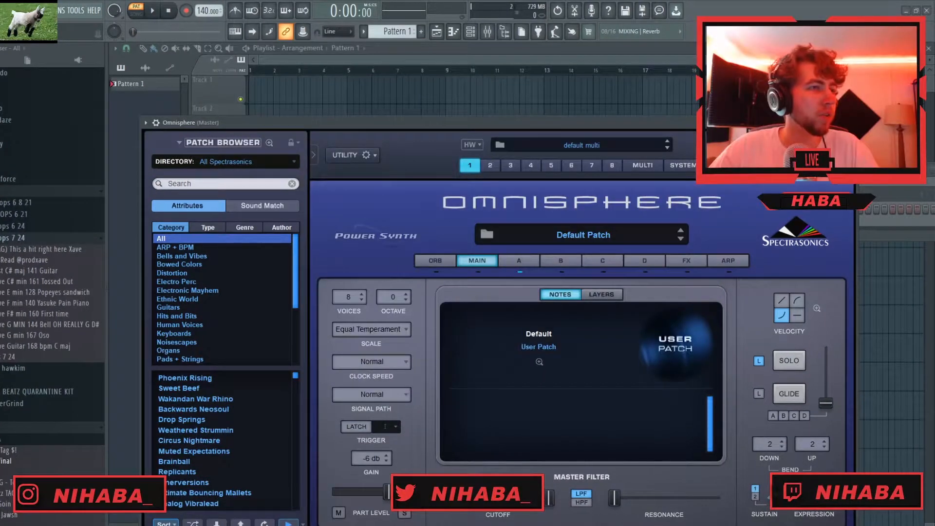
- Load the LA Custom C7 - Rich Ballad patch from the Keyscape Library and close the plugin window
{"action": "left_click", "coordinate": [273, 161]}
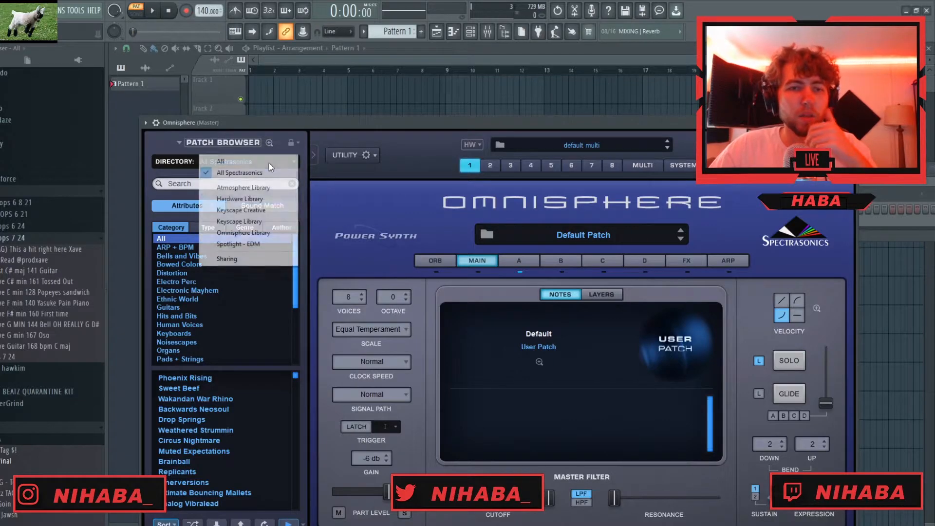
{"action": "left_click", "coordinate": [254, 222]}
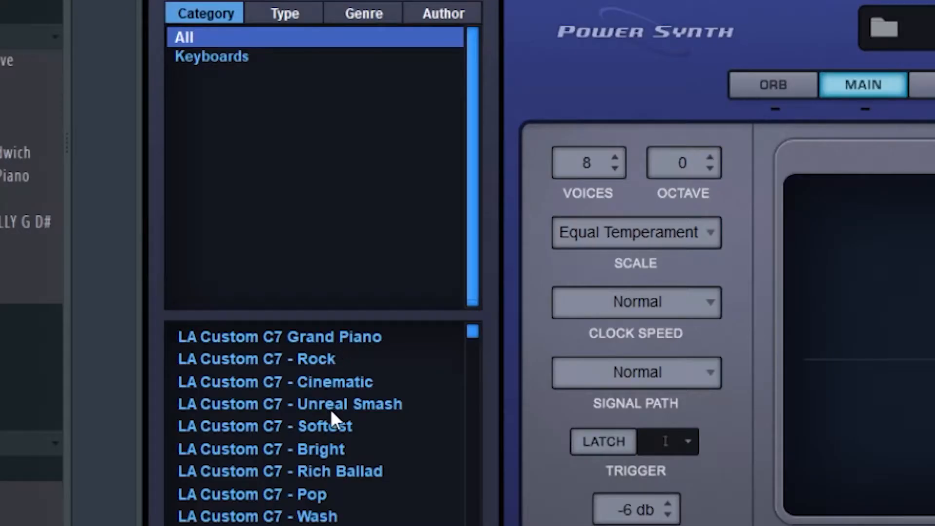
{"action": "left_click", "coordinate": [348, 473]}
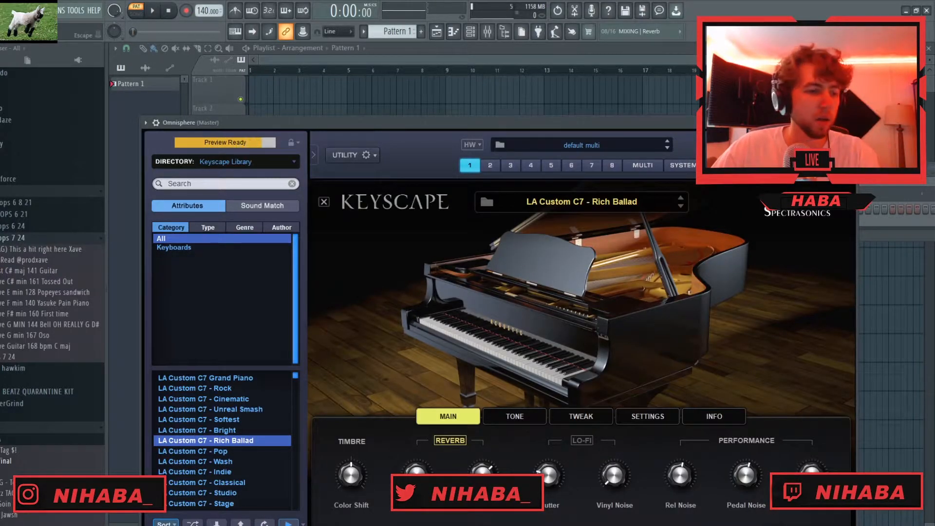
{"action": "left_click", "coordinate": [850, 122]}
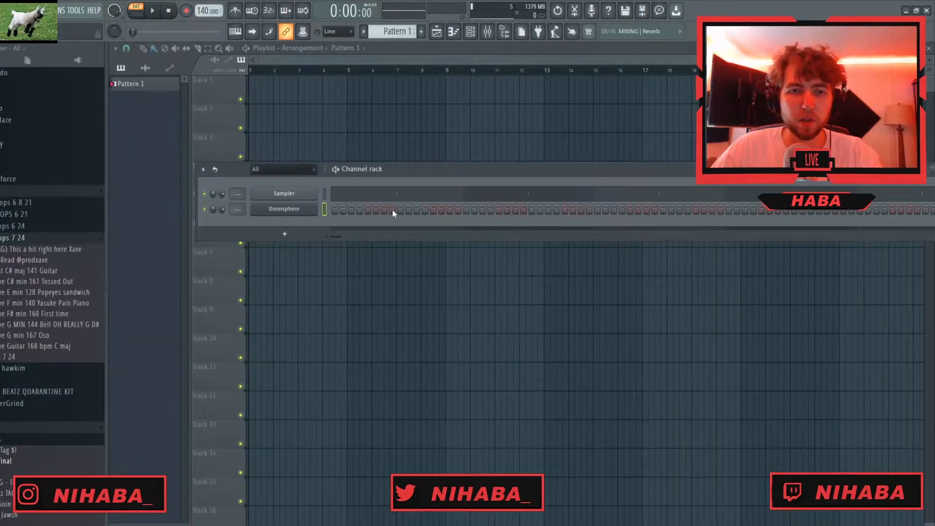
- Delete the Sampler channel and open the Omnisphere channel's piano roll
{"action": "right_click", "coordinate": [291, 200]}
{"action": "left_click", "coordinate": [334, 299]}
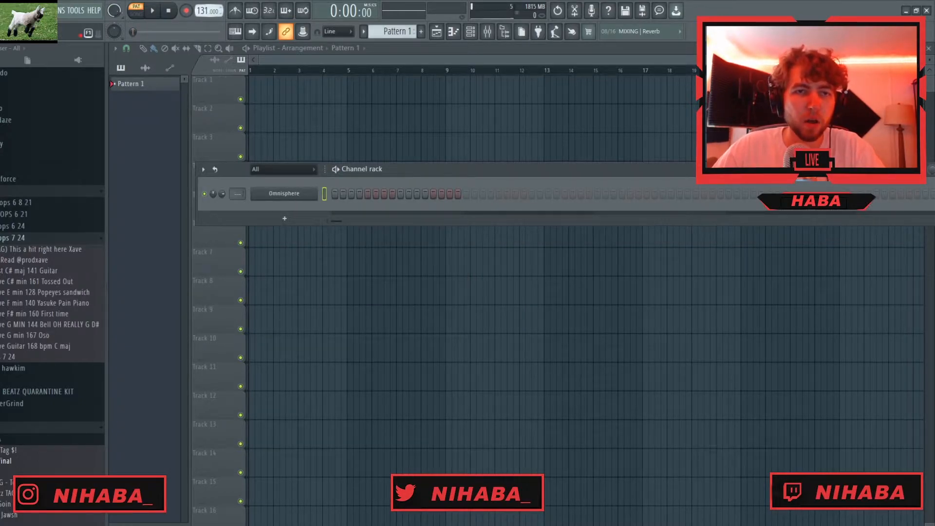
{"action": "right_click", "coordinate": [298, 199]}
{"action": "left_click", "coordinate": [367, 194]}
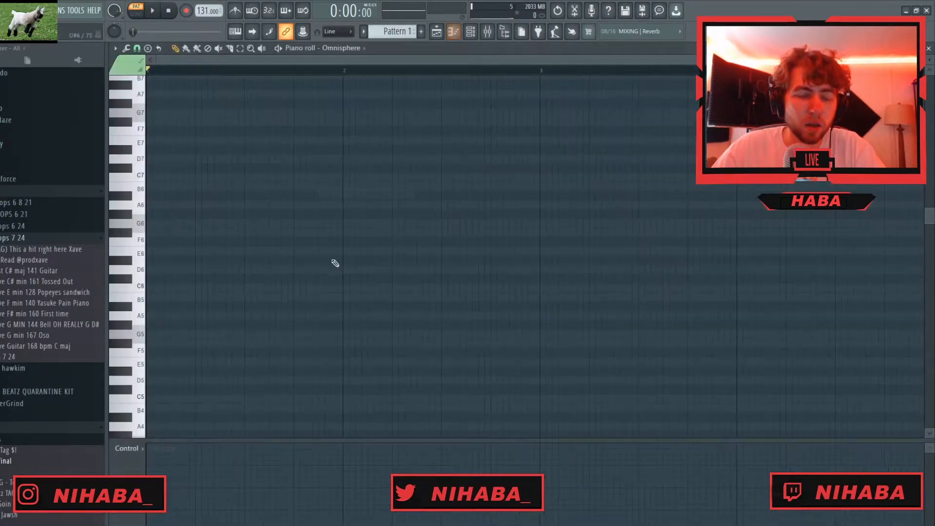
- Set the piano roll's scale highlighting to root note D# and Minor Natural (Aeolian)
{"action": "left_click", "coordinate": [111, 48]}
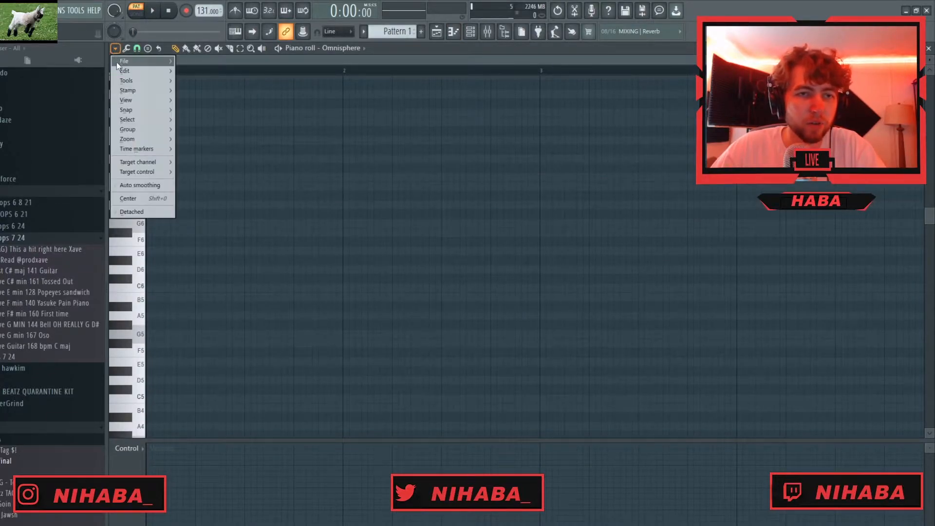
{"action": "mouse_move", "coordinate": [126, 100]}
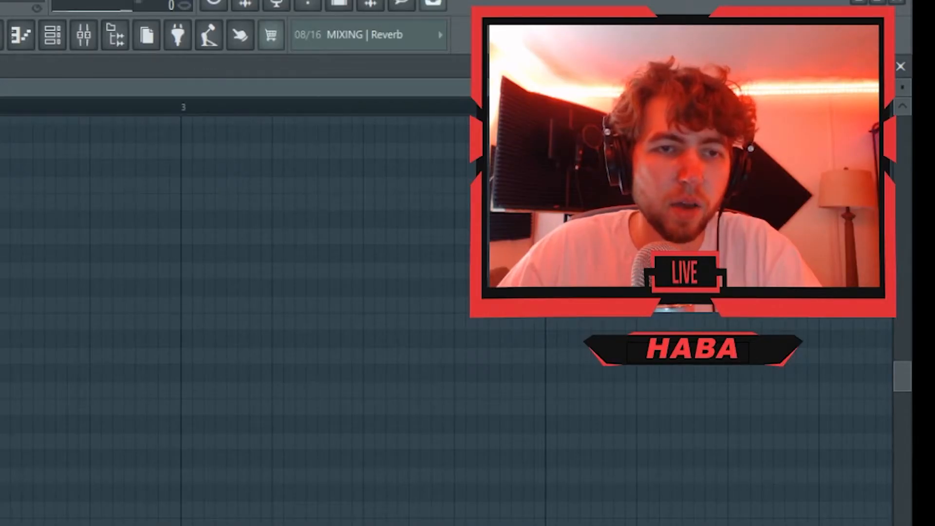
{"action": "mouse_move", "coordinate": [213, 241]}
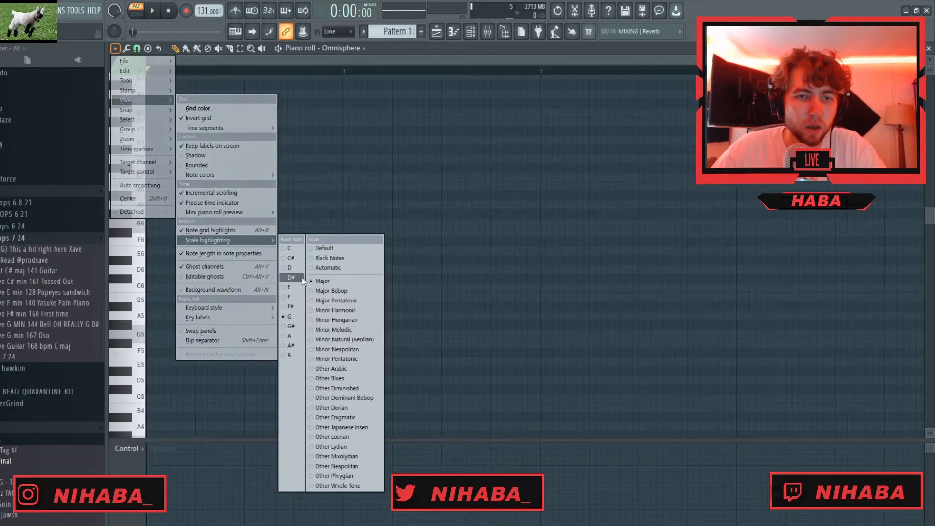
{"action": "left_click", "coordinate": [302, 276]}
{"action": "left_click", "coordinate": [116, 48]}
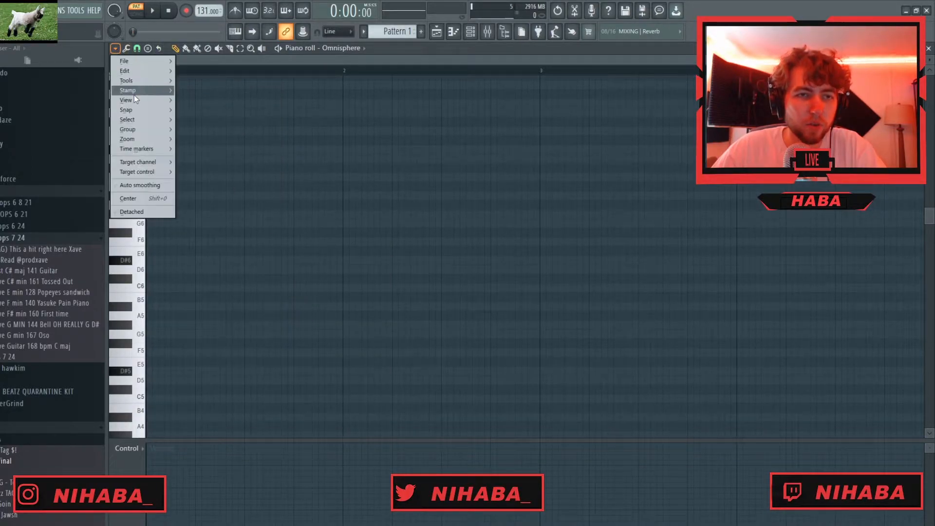
{"action": "mouse_move", "coordinate": [137, 102]}
{"action": "mouse_move", "coordinate": [211, 241]}
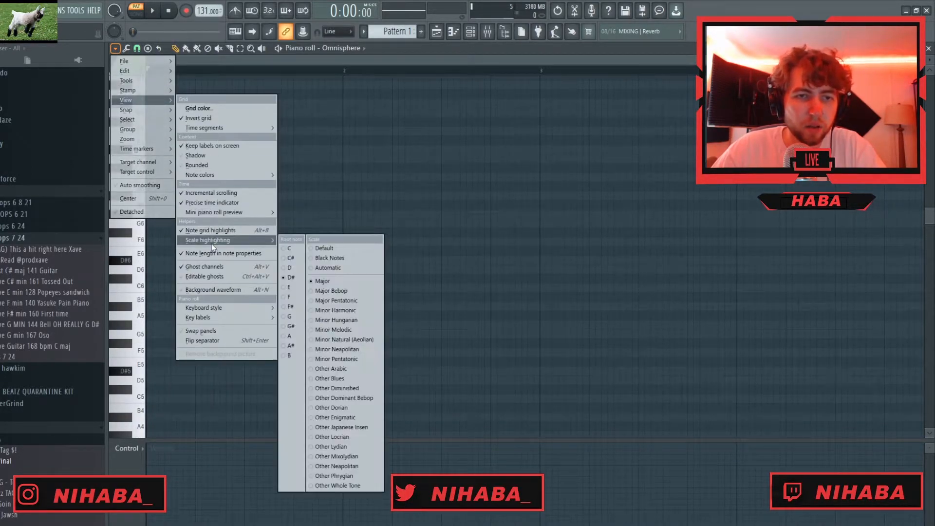
{"action": "left_click", "coordinate": [342, 340]}
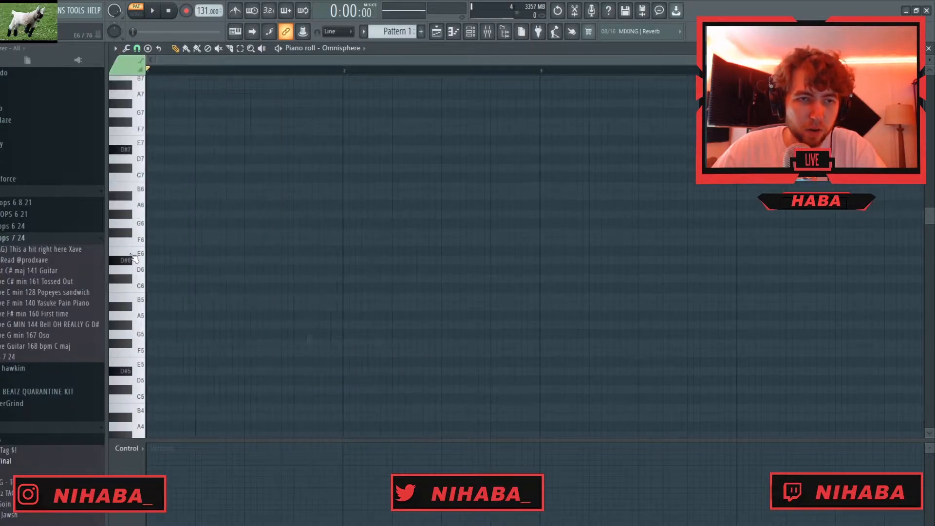
- Lay out one-bar D#4 notes over eight bars with F#4 and F4 alternating every two bars above them, and play the pattern
{"action": "key", "text": "space"}
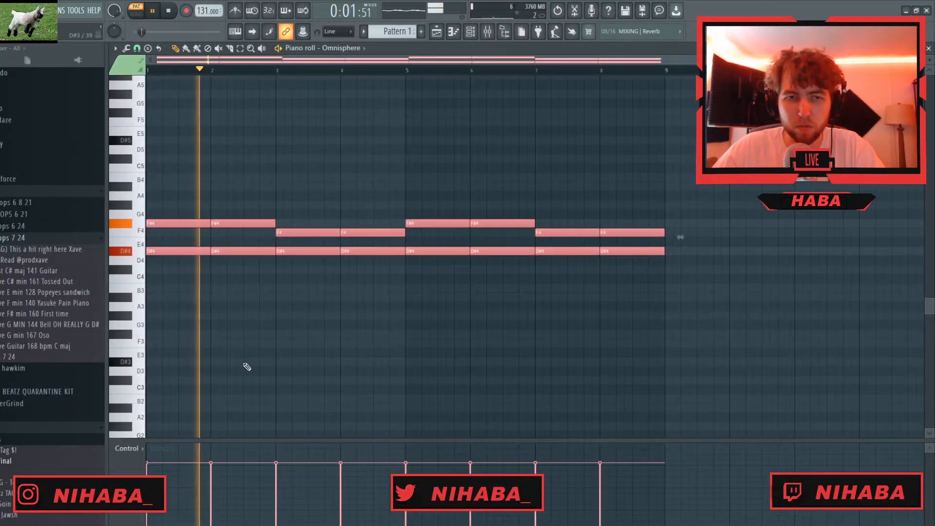
{"action": "left_click", "coordinate": [389, 347]}
{"action": "right_click", "coordinate": [390, 343]}
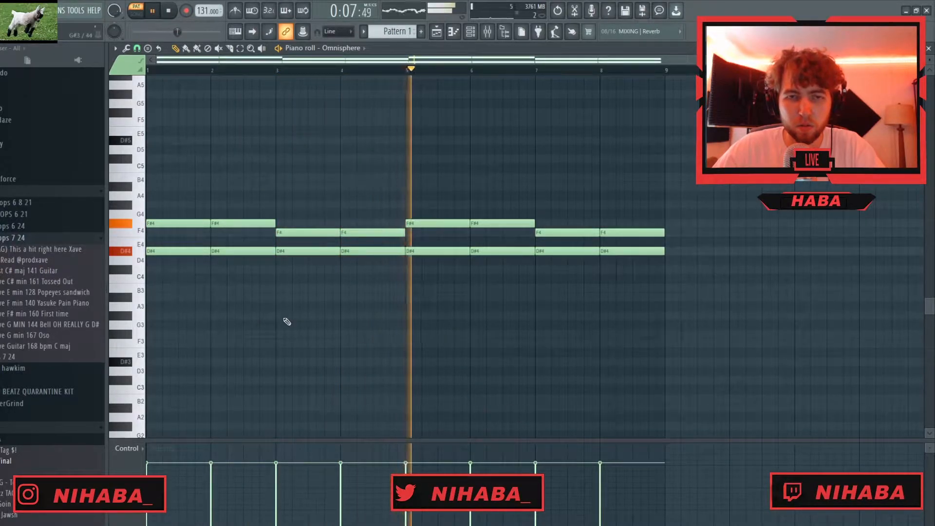
{"action": "key", "text": "space"}
- Add one-bar bass notes D#3, F#3, F3 and C#3 in bars 1 to 4 and duplicate them into bars 5 to 8
{"action": "left_click", "coordinate": [167, 371]}
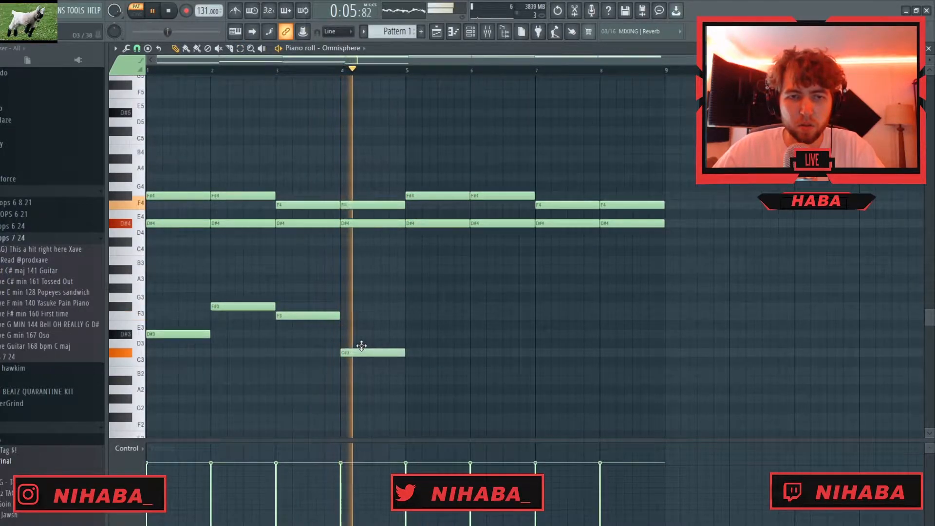
{"action": "left_click_drag", "start_coordinate": [448, 287], "coordinate": [157, 408]}
{"action": "key", "text": "ctrl+b"}
{"action": "left_click", "coordinate": [320, 413], "text": "ctrl"}
{"action": "key", "text": "space"}
- Add a D#5 melody note at the start of bar 1 above the chords and shorten it to about one and a half beats
{"action": "scroll", "coordinate": [292, 392], "scroll_direction": "up", "scroll_amount": 4}
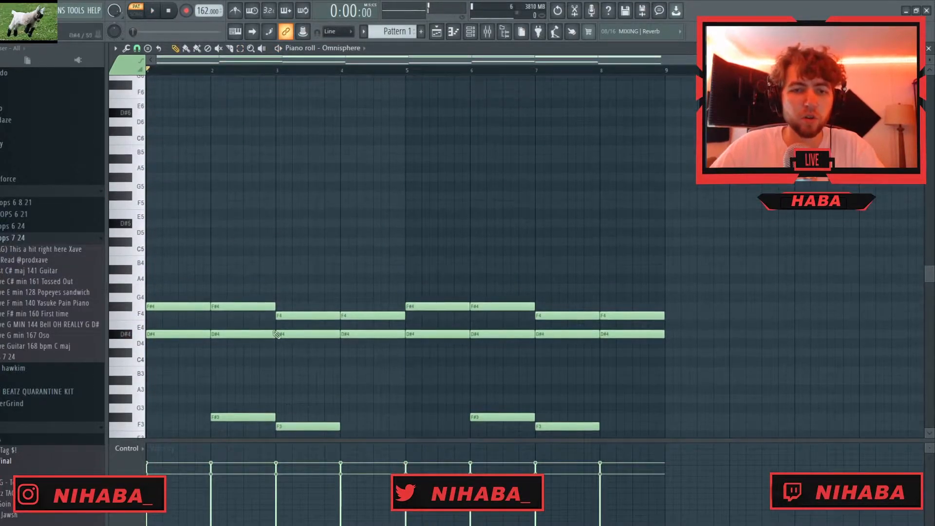
{"action": "scroll", "coordinate": [219, 348], "scroll_direction": "down", "scroll_amount": 3}
{"action": "scroll", "coordinate": [194, 330], "scroll_direction": "up", "scroll_amount": 5}
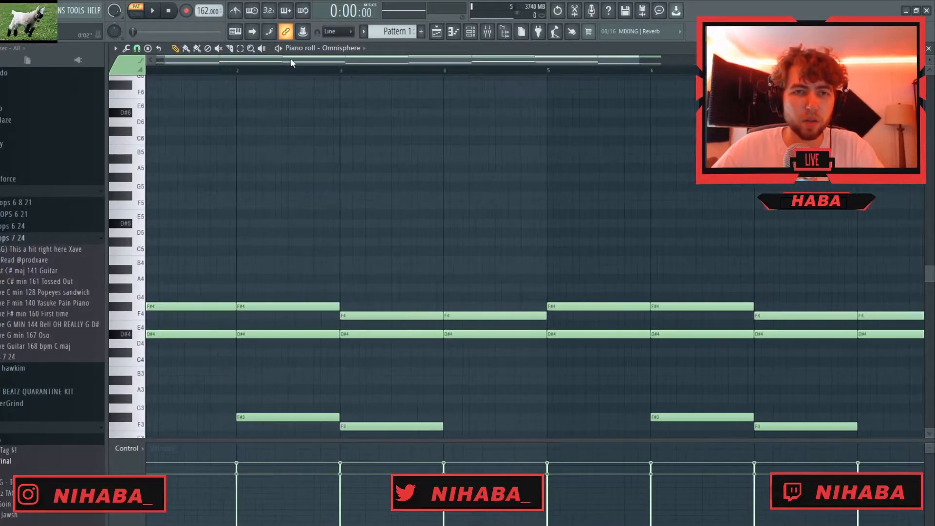
{"action": "left_click_drag", "start_coordinate": [291, 64], "coordinate": [274, 64]}
{"action": "scroll", "coordinate": [156, 261], "scroll_direction": "up", "scroll_amount": 2}
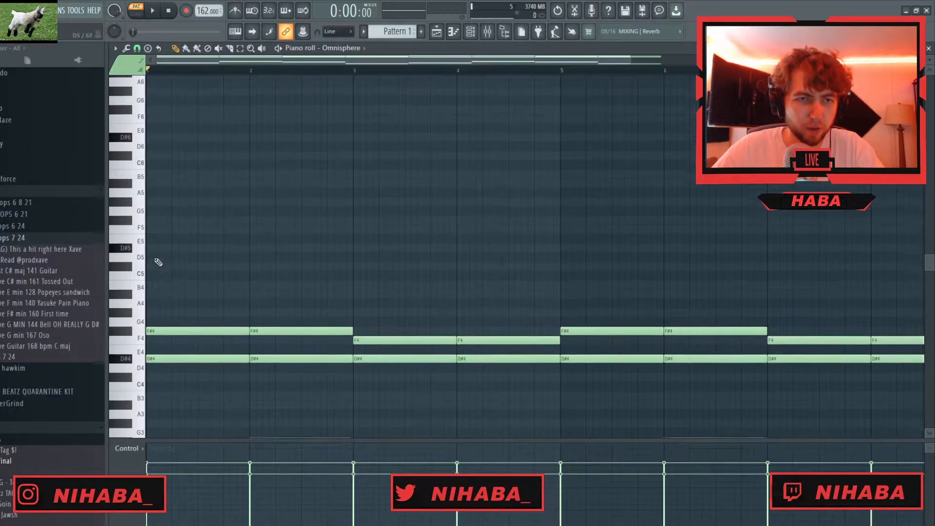
{"action": "left_click", "coordinate": [169, 251]}
{"action": "left_click_drag", "start_coordinate": [246, 252], "coordinate": [184, 252]}
{"action": "scroll", "coordinate": [184, 252], "scroll_direction": "up", "scroll_amount": 2}
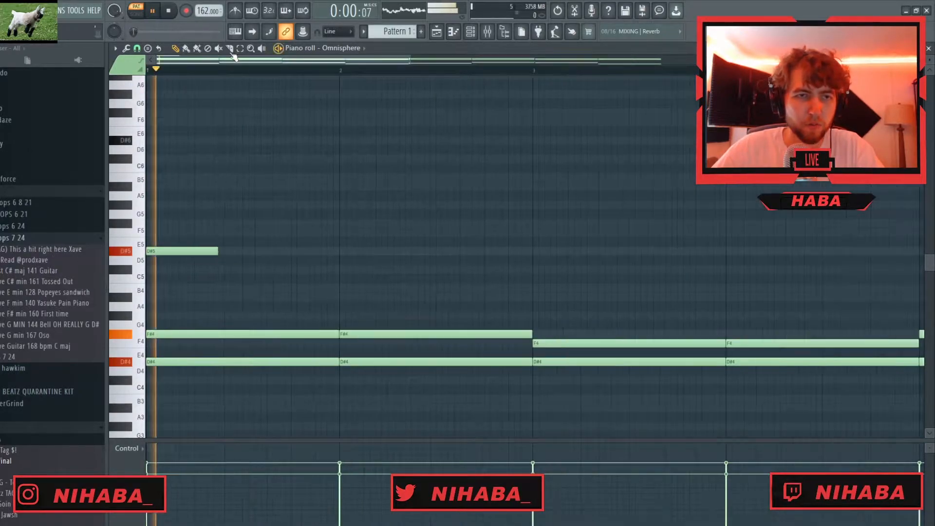
{"action": "key", "text": "space"}
- Set the piano roll snap to 1/3 step and shorten the D#5 melody note to about one beat
{"action": "left_click", "coordinate": [138, 50]}
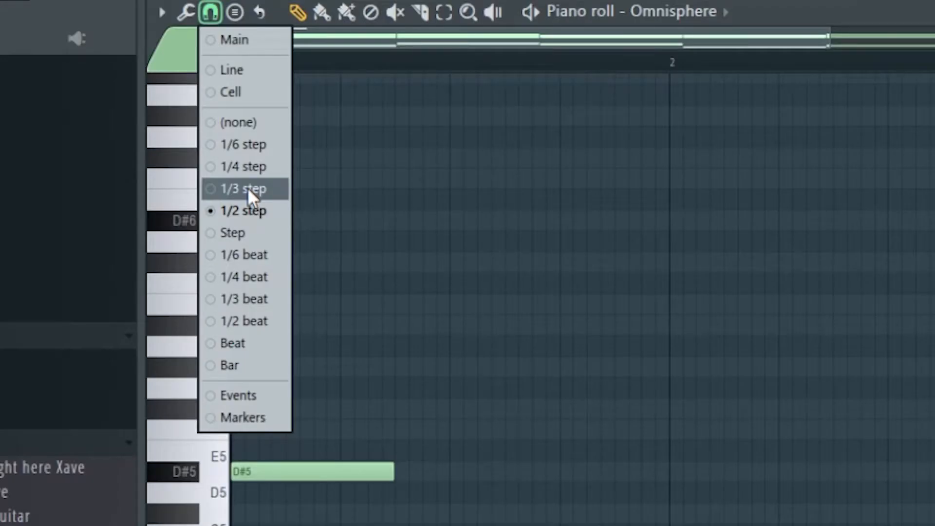
{"action": "left_click", "coordinate": [247, 188]}
{"action": "left_click_drag", "start_coordinate": [391, 473], "coordinate": [333, 473]}
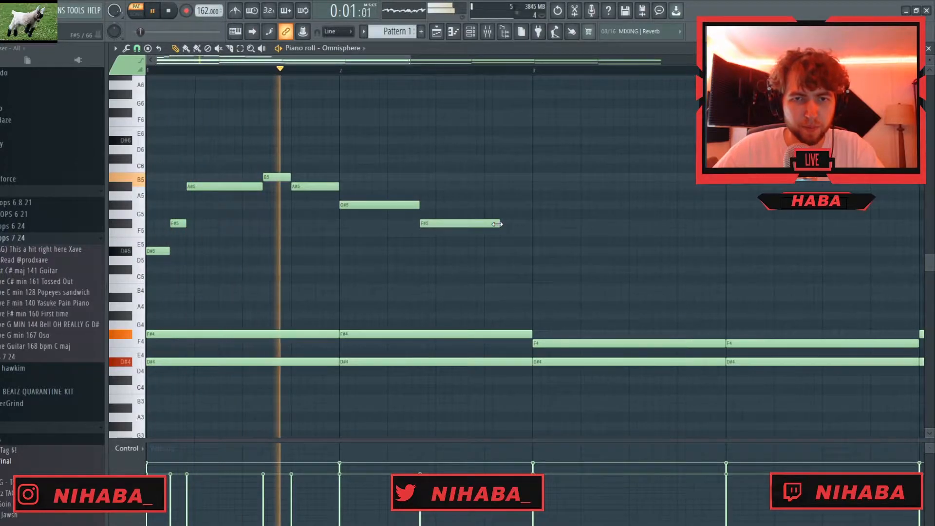
- Draw the melody over bars 1 to 4, rising from D#5 to B5, falling to A#4 and ending on C#5, and adjust note lengths
{"action": "left_click_drag", "start_coordinate": [499, 224], "coordinate": [463, 225]}
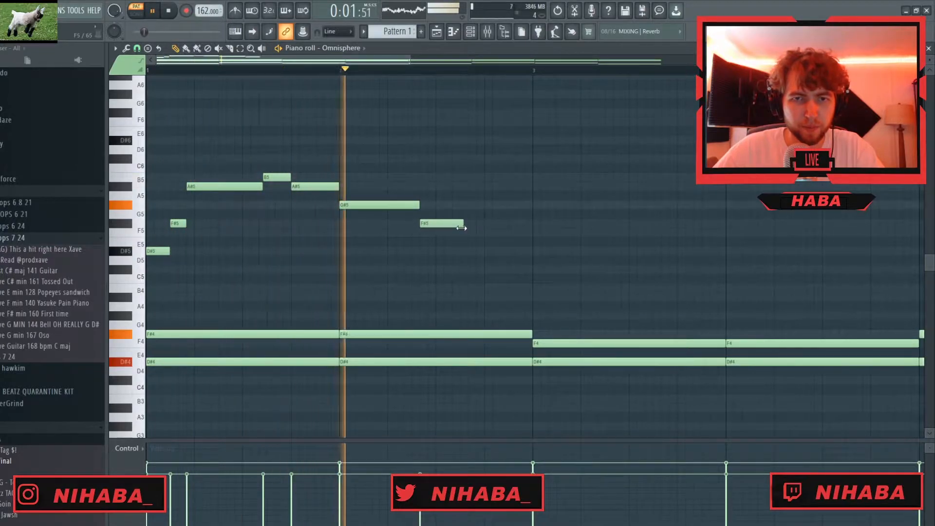
{"action": "left_click", "coordinate": [497, 205]}
{"action": "key", "text": "space"}
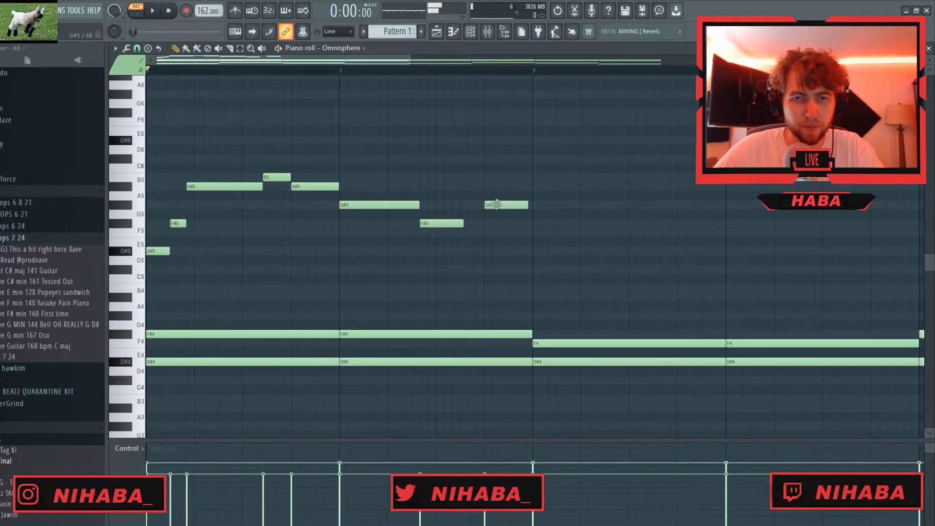
{"action": "key", "text": "space"}
{"action": "left_click_drag", "start_coordinate": [462, 224], "coordinate": [483, 224]}
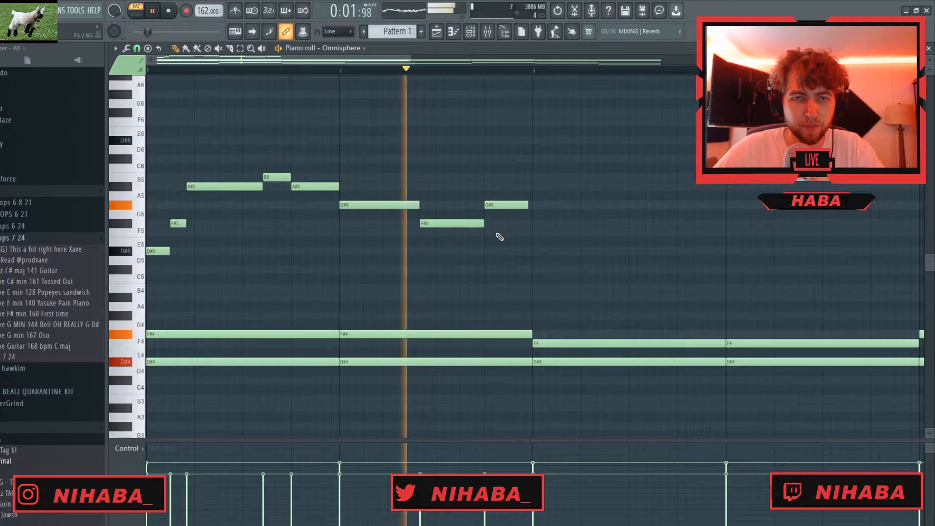
{"action": "left_click_drag", "start_coordinate": [524, 204], "coordinate": [531, 204]}
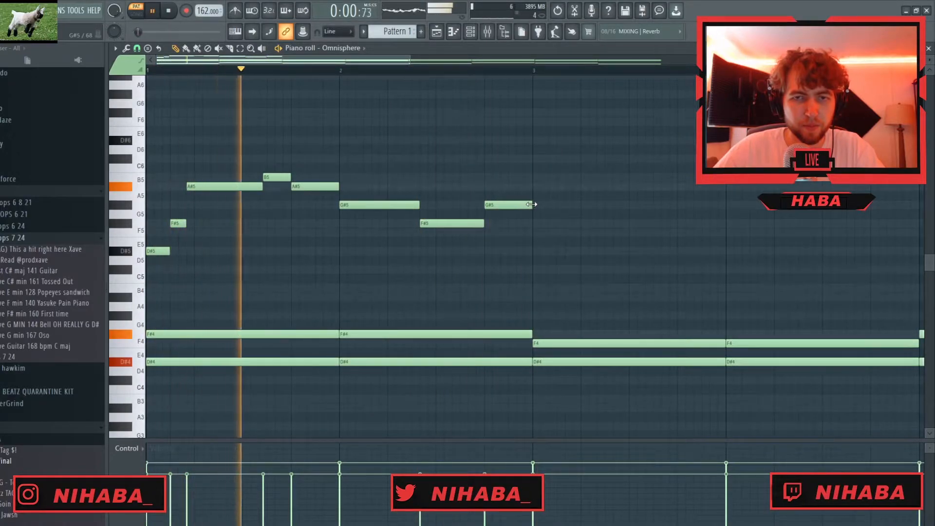
{"action": "left_click_drag", "start_coordinate": [438, 223], "coordinate": [454, 223]}
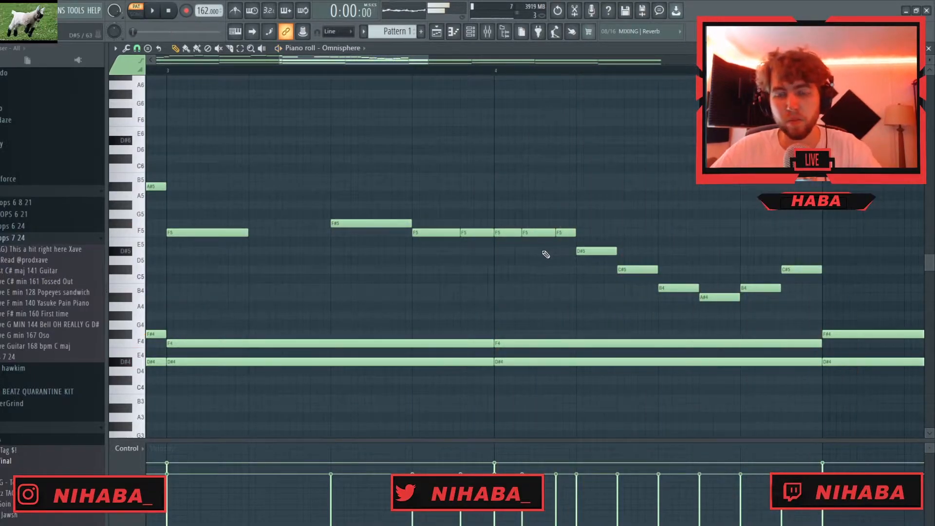
- Select all melody notes in bars 1 to 4, apply quick legato and play them back
{"action": "scroll", "coordinate": [402, 236], "scroll_direction": "down", "scroll_amount": 3, "text": "ctrl"}
{"action": "scroll", "coordinate": [403, 236], "scroll_direction": "down", "scroll_amount": 1, "text": "ctrl"}
{"action": "left_click_drag", "start_coordinate": [600, 135], "coordinate": [113, 306], "text": "ctrl"}
{"action": "left_click_drag", "start_coordinate": [612, 288], "coordinate": [78, 160], "text": "ctrl"}
{"action": "left_click_drag", "start_coordinate": [559, 307], "coordinate": [531, 295], "text": "ctrl+shift"}
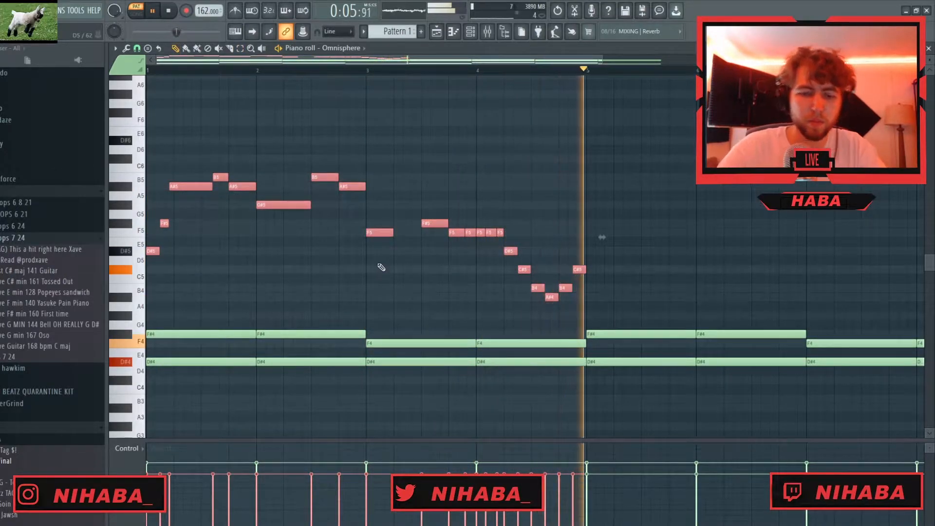
{"action": "key", "text": "ctrl+l"}
{"action": "key", "text": "space"}
{"action": "key", "text": "space"}
- Duplicate the four-bar melody and align the copy with the start of bar 5
{"action": "key", "text": "ctrl+b"}
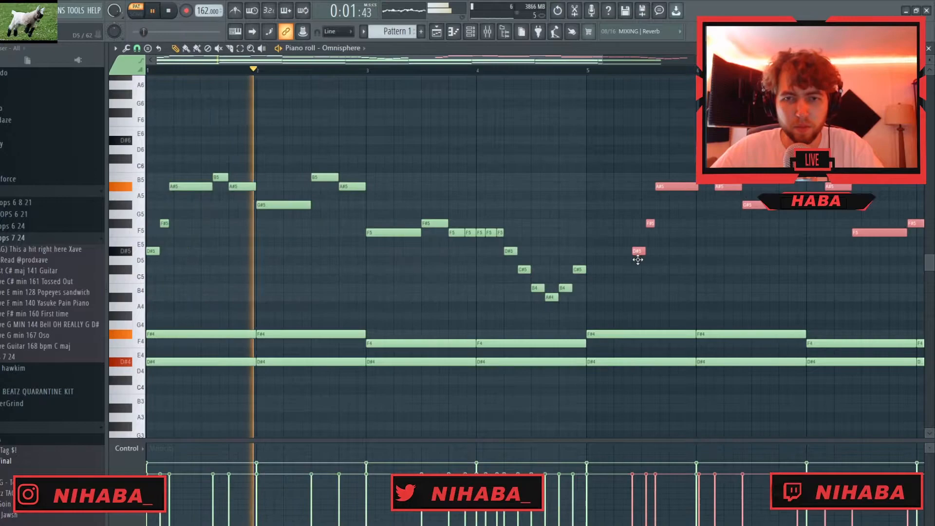
{"action": "left_click_drag", "start_coordinate": [586, 262], "coordinate": [591, 262]}
{"action": "left_click", "coordinate": [653, 277], "text": "ctrl"}
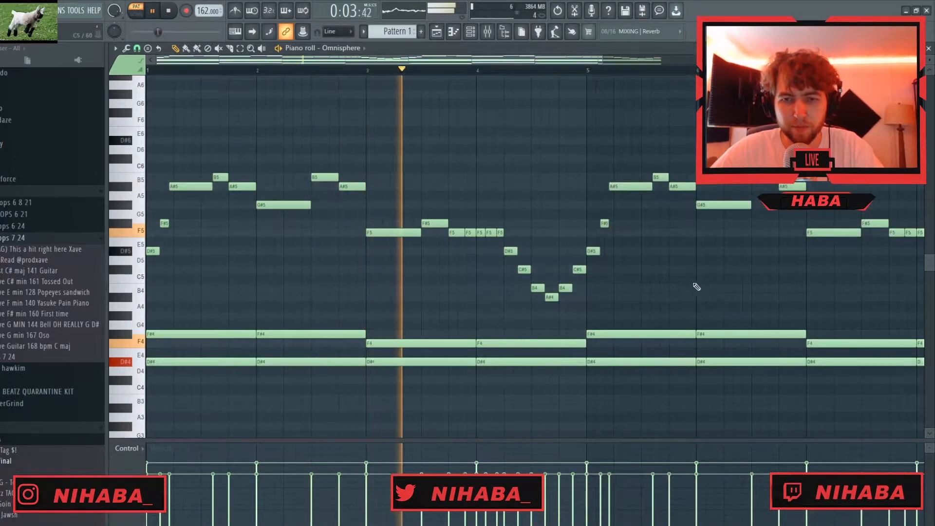
- Raise the melody notes in bars 7 and 8 by one octave and lower the velocity of the short repeated F notes
{"action": "scroll", "coordinate": [696, 286], "scroll_direction": "down", "scroll_amount": 2}
{"action": "left_click_drag", "start_coordinate": [789, 118], "coordinate": [146, 309]}
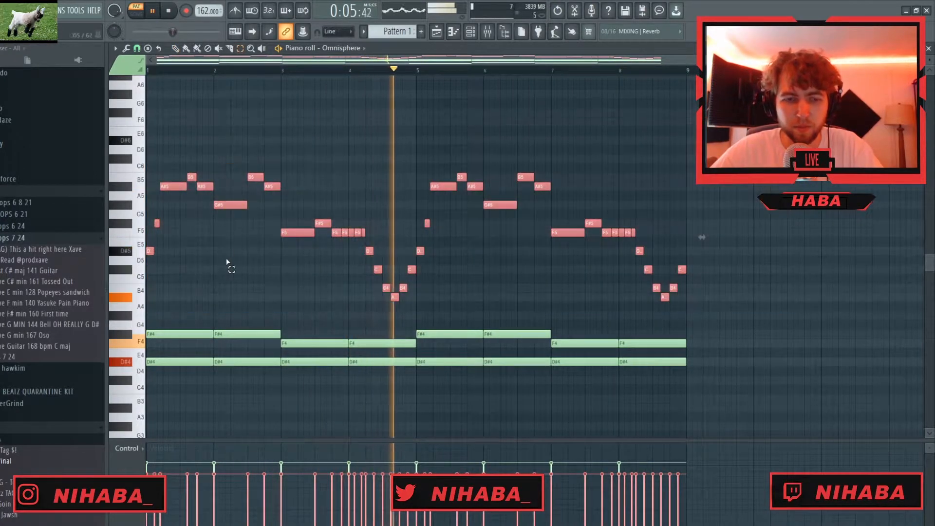
{"action": "left_click", "coordinate": [284, 278]}
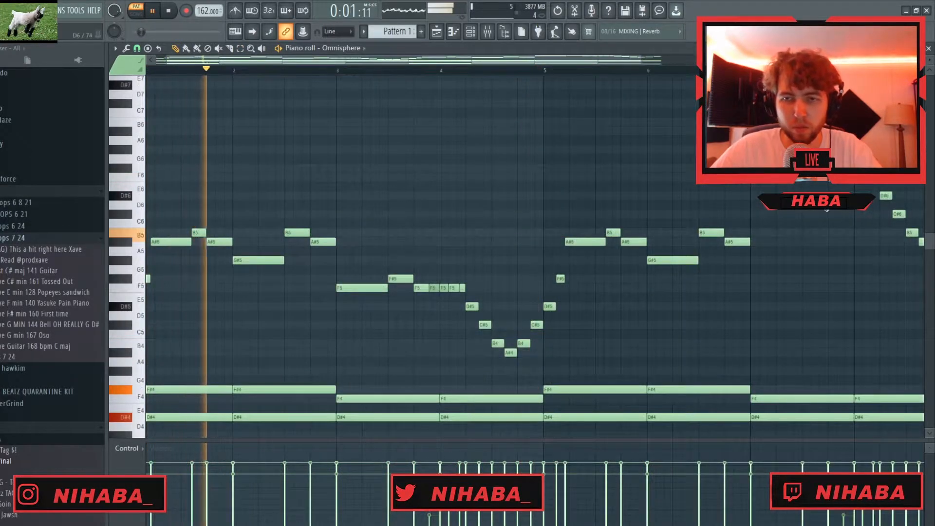
{"action": "scroll", "coordinate": [601, 295], "scroll_direction": "down", "scroll_amount": 3}
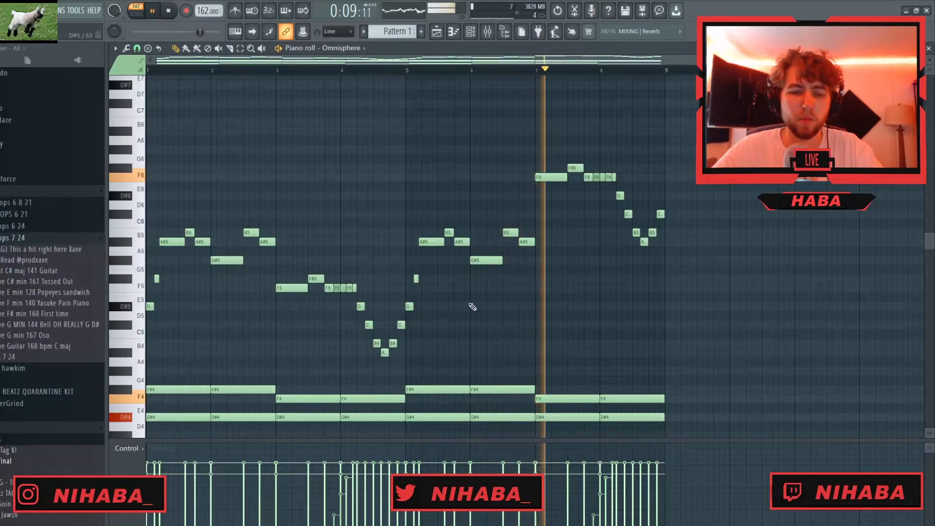
- Route the Omnisphere channel to mixer track 1, stop playback and return to the piano roll
{"action": "key", "text": "F6"}
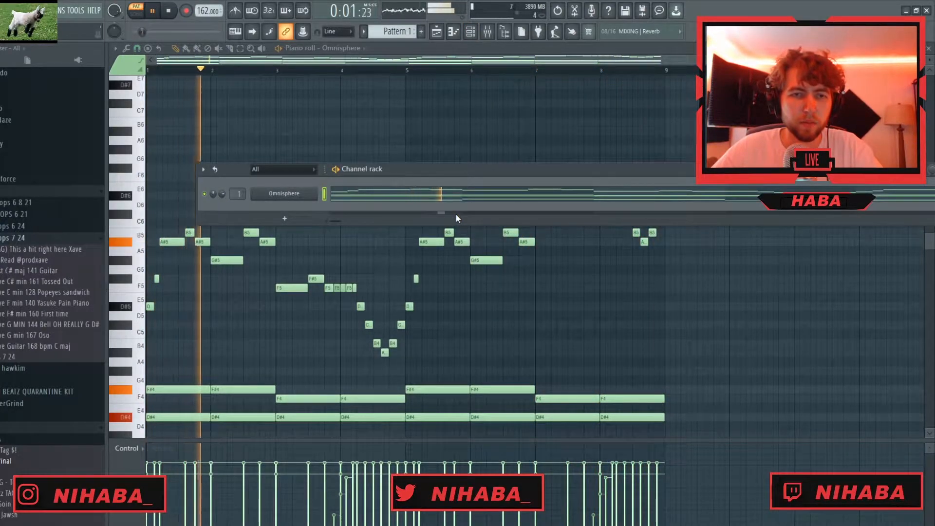
{"action": "key", "text": "space"}
{"action": "key", "text": "F6"}
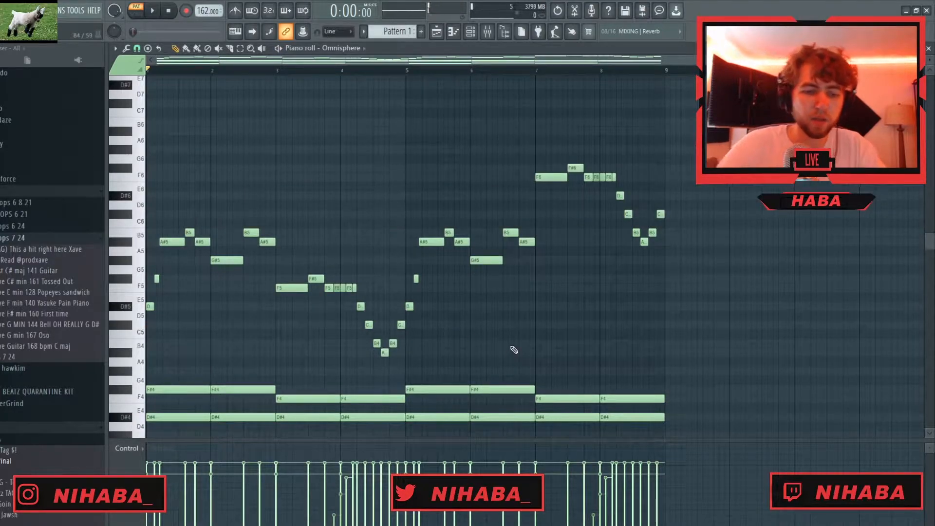
- Randomize the velocities of all notes in the pattern slightly, in bipolar mode
{"action": "key", "text": "alt+r"}
{"action": "left_click_drag", "start_coordinate": [409, 289], "coordinate": [409, 277]}
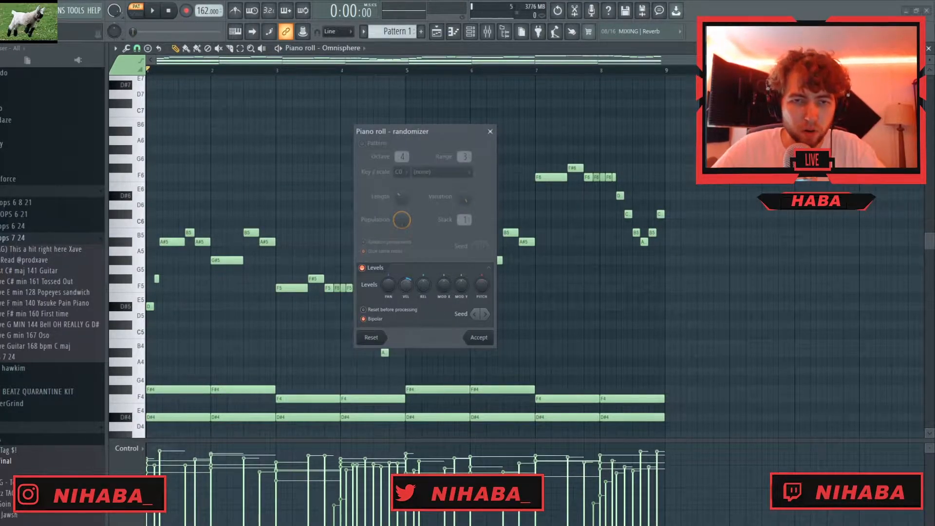
{"action": "left_click", "coordinate": [478, 338]}
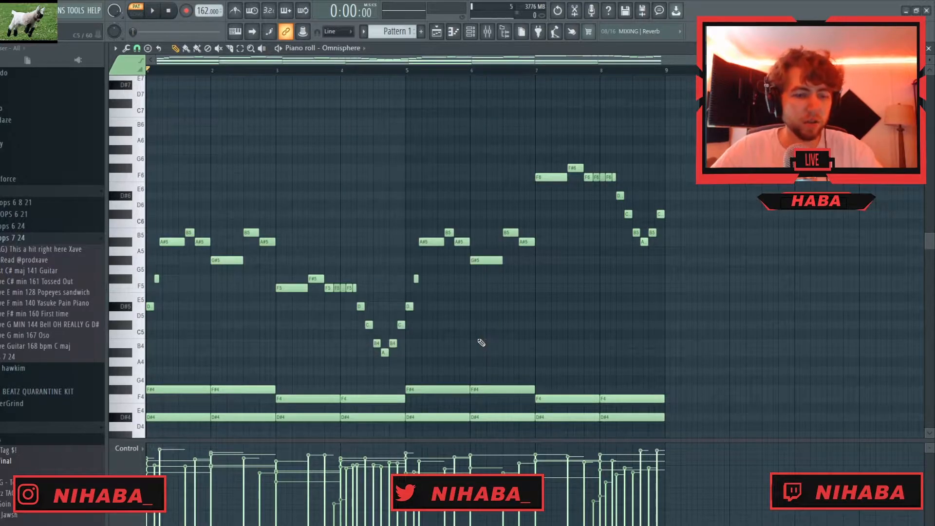
{"action": "key", "text": "ctrl+a"}
{"action": "left_click", "coordinate": [469, 324]}
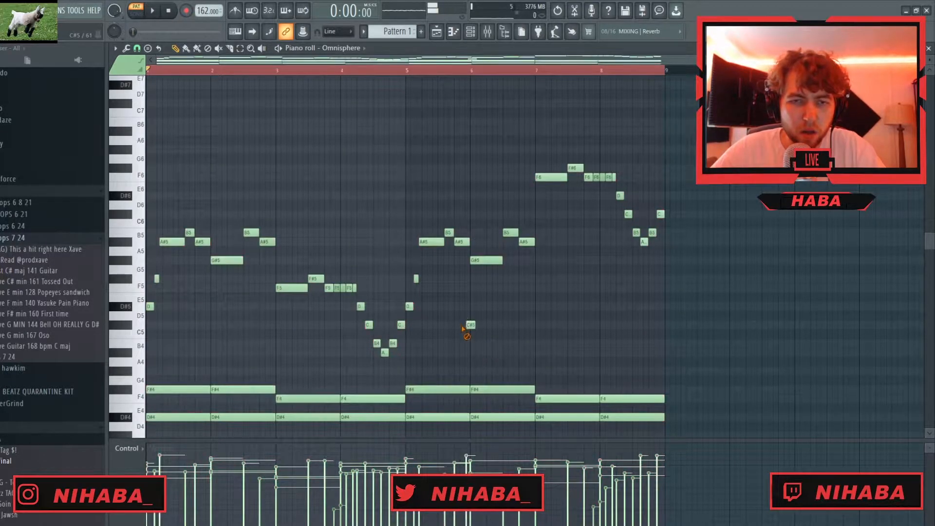
- Load HalfTime on mixer track 1, play the pattern and set the loop length to 1/4
{"action": "key", "text": "F6"}
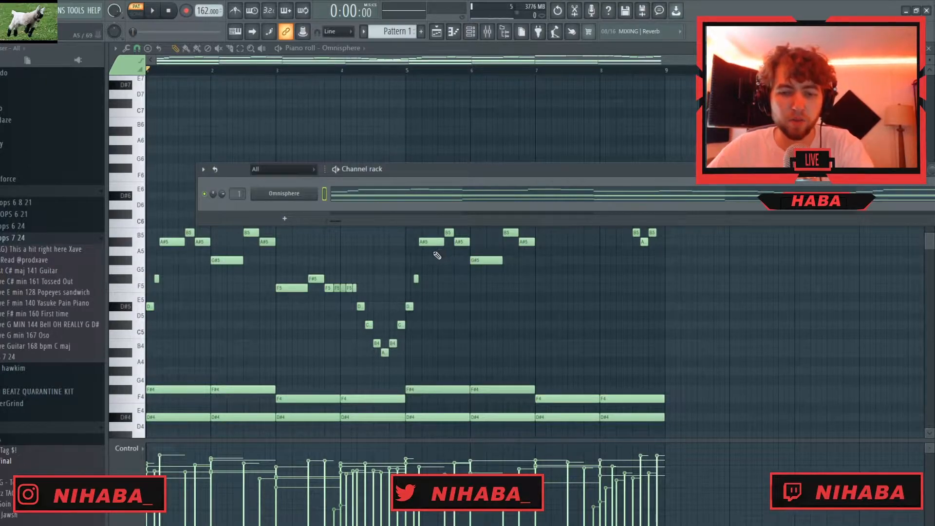
{"action": "key", "text": "F9"}
{"action": "left_click", "coordinate": [801, 140]}
{"action": "mouse_move", "coordinate": [814, 152]}
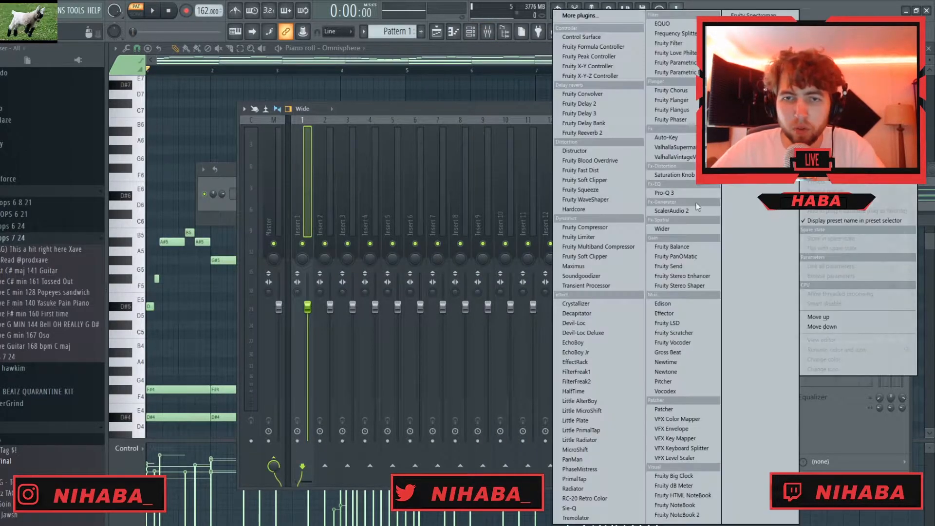
{"action": "left_click", "coordinate": [603, 395]}
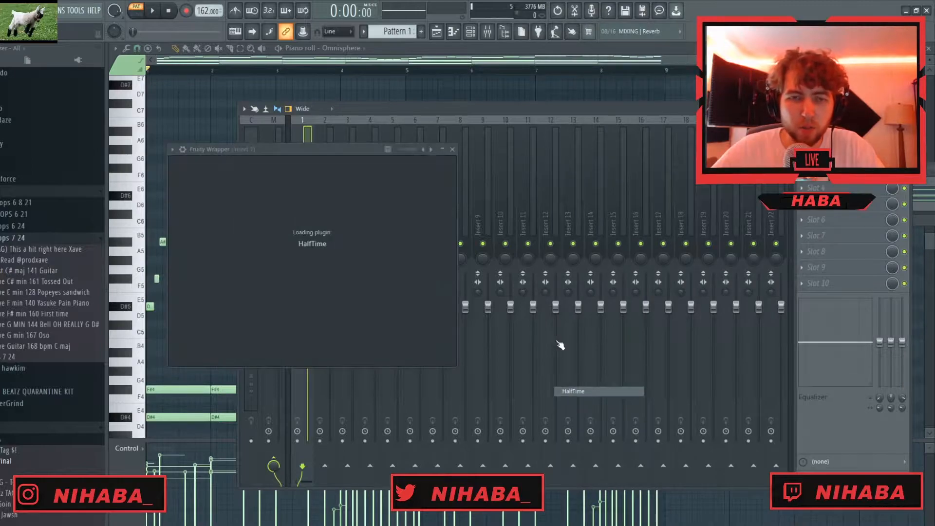
{"action": "key", "text": "space"}
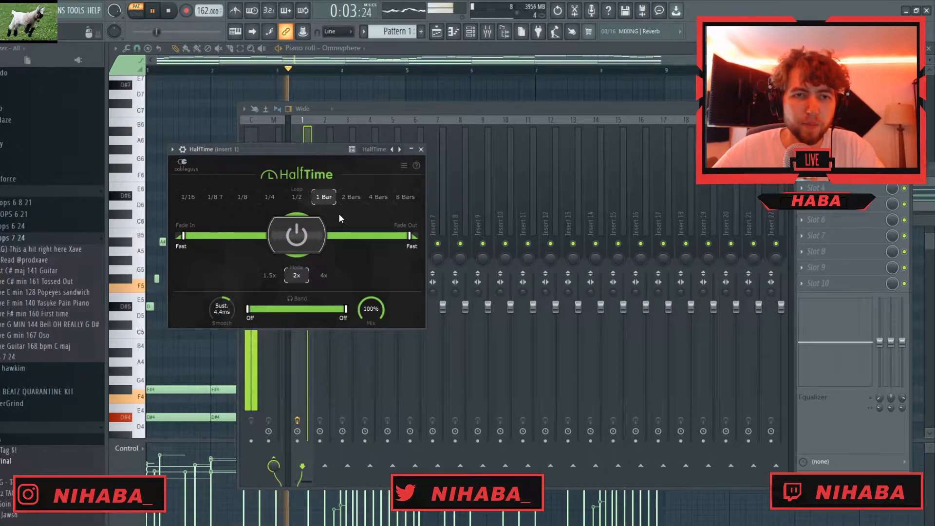
{"action": "left_click", "coordinate": [274, 197]}
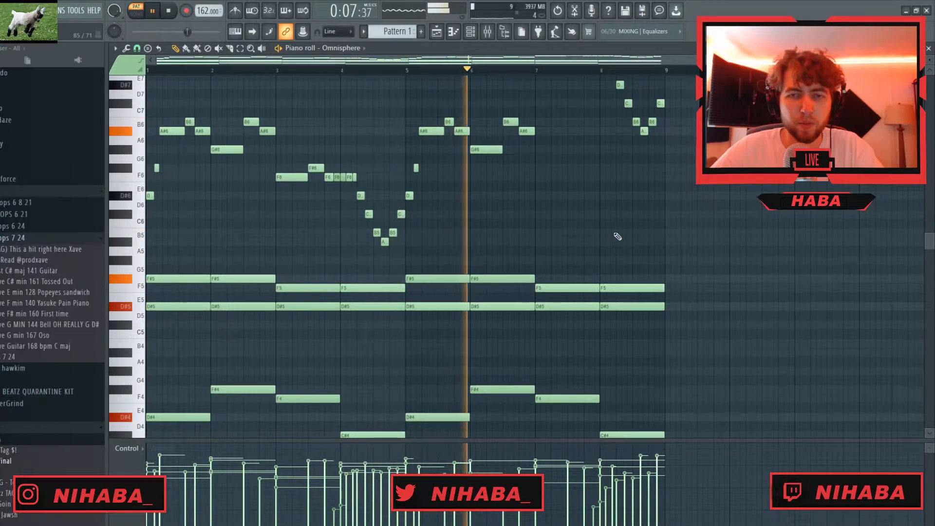
- Raise the second-to-last melody note of bar 8 to D#7 and lower the matching note in bar 4 to A#5
{"action": "scroll", "coordinate": [651, 226], "scroll_direction": "up", "scroll_amount": 4}
{"action": "scroll", "coordinate": [604, 233], "scroll_direction": "up", "scroll_amount": 3}
{"action": "left_click_drag", "start_coordinate": [653, 234], "coordinate": [653, 197]}
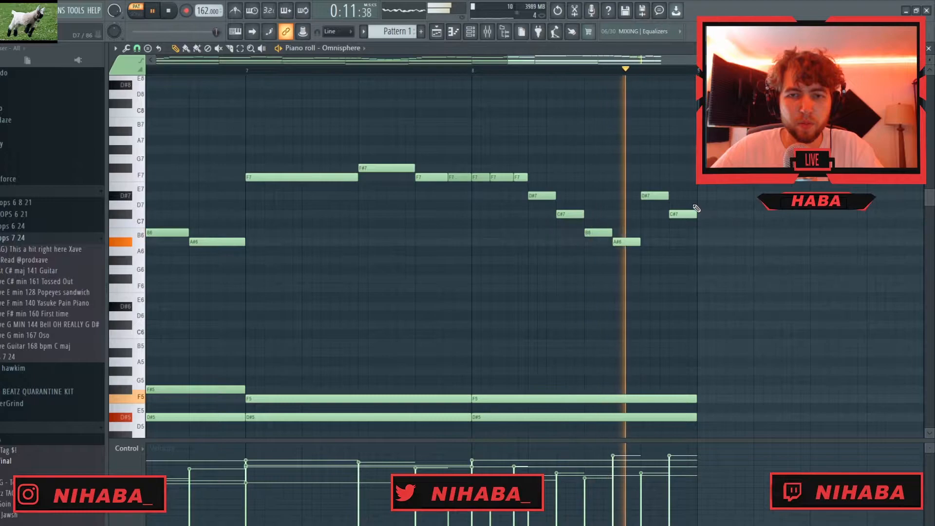
{"action": "scroll", "coordinate": [231, 295], "scroll_direction": "down", "scroll_amount": 4}
{"action": "scroll", "coordinate": [373, 358], "scroll_direction": "up", "scroll_amount": 4}
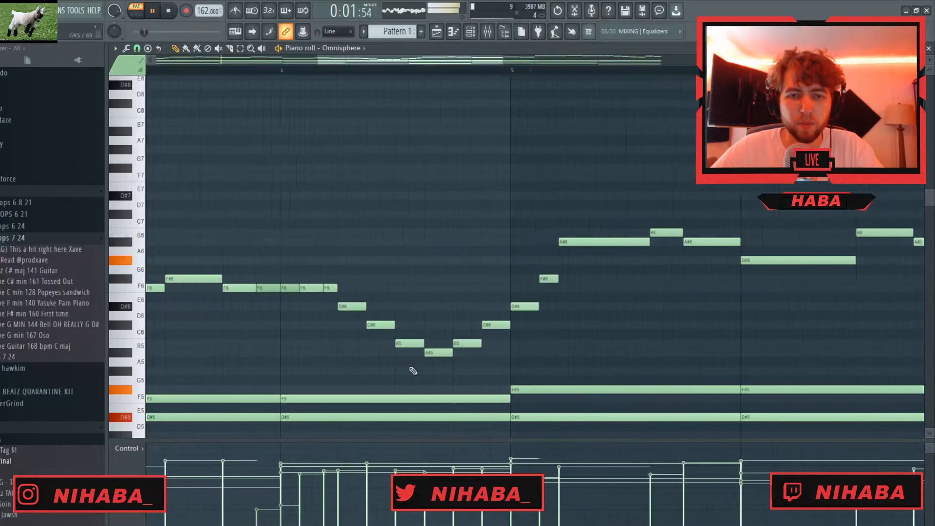
{"action": "scroll", "coordinate": [589, 314], "scroll_direction": "down", "scroll_amount": 3}
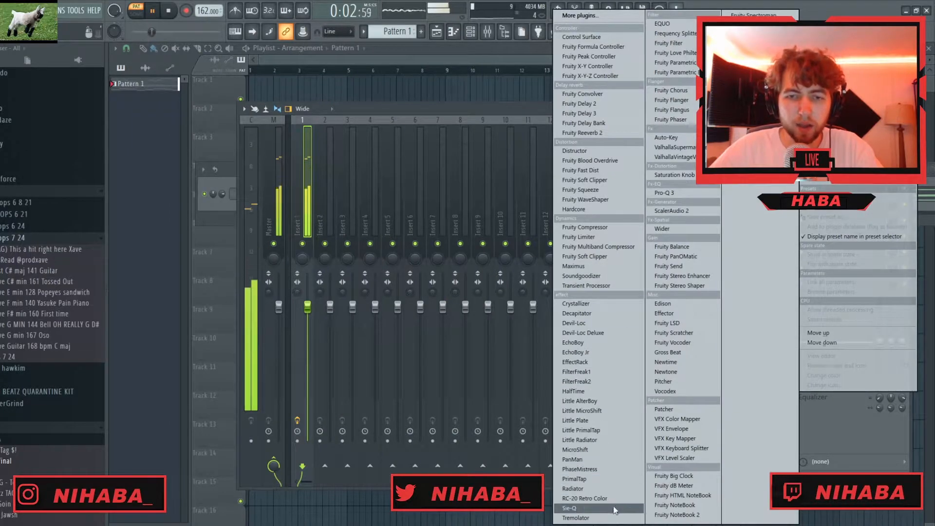
- Load RC-20 Retro Color on mixer track 1, reduce its noise, wobble and distort amounts, and set the distortion type to Air
{"action": "left_click", "coordinate": [614, 497]}
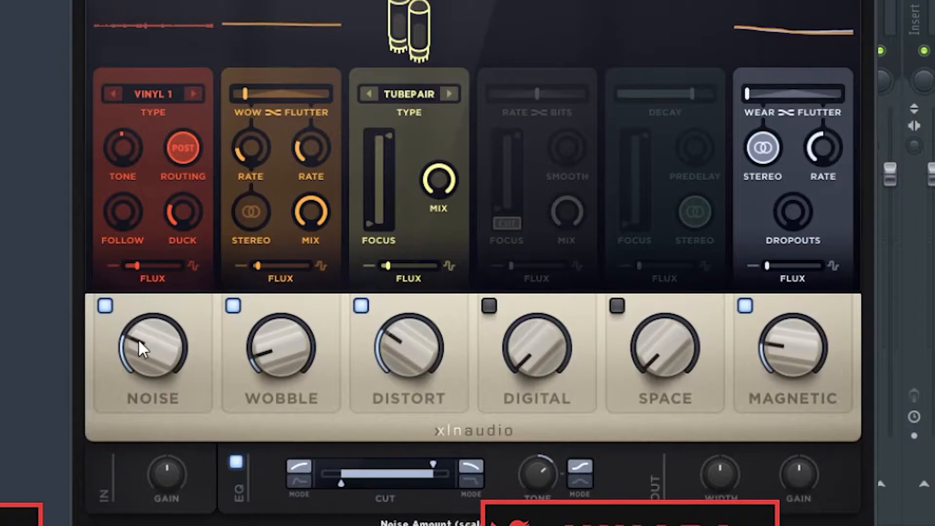
{"action": "left_click_drag", "start_coordinate": [139, 338], "coordinate": [142, 420]}
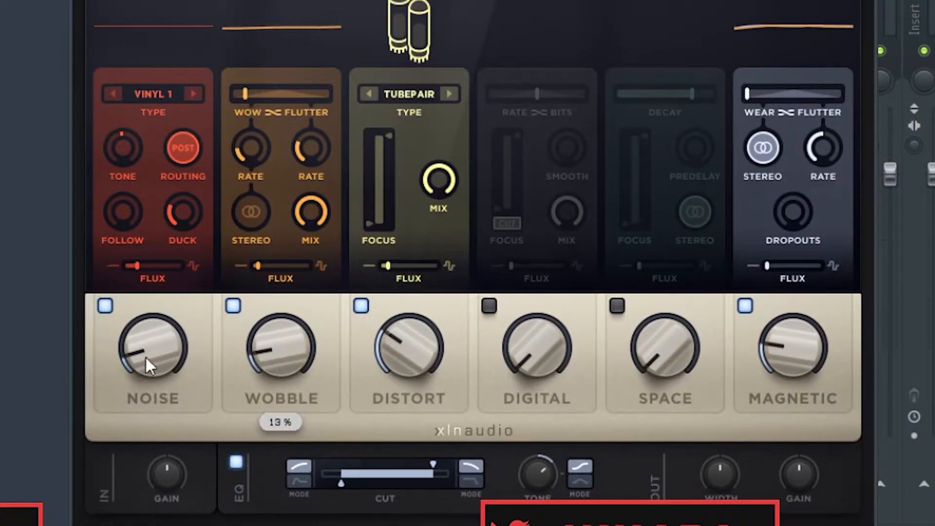
{"action": "mouse_move", "coordinate": [144, 359]}
{"action": "mouse_move", "coordinate": [387, 361]}
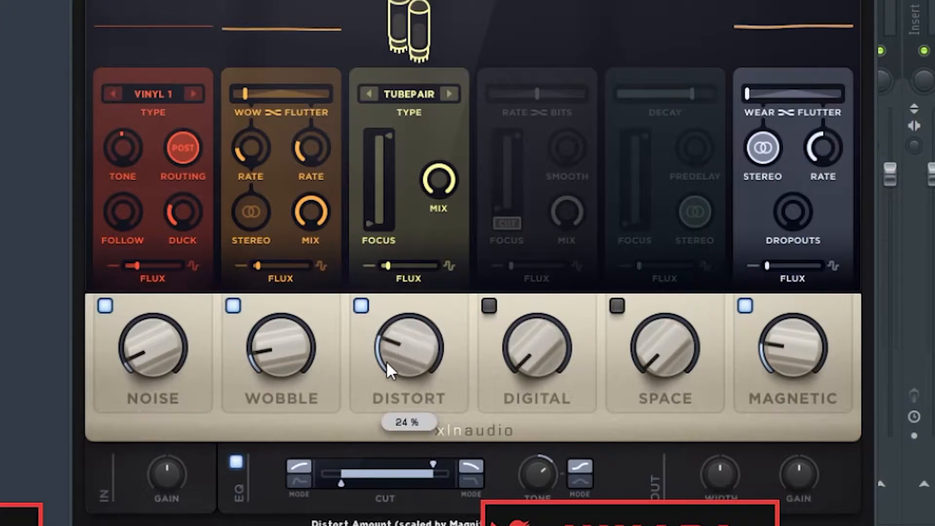
{"action": "left_click", "coordinate": [448, 95]}
{"action": "left_click", "coordinate": [448, 94]}
{"action": "left_click", "coordinate": [449, 94]}
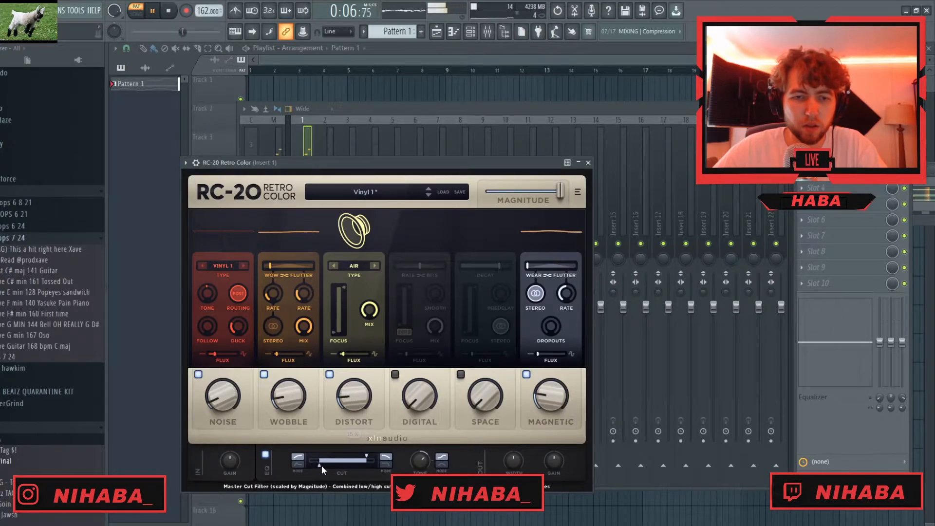
- Set the RC-20 low cut to about 125 Hz, lower the high cut and add a little space
{"action": "left_click_drag", "start_coordinate": [320, 466], "coordinate": [327, 470]}
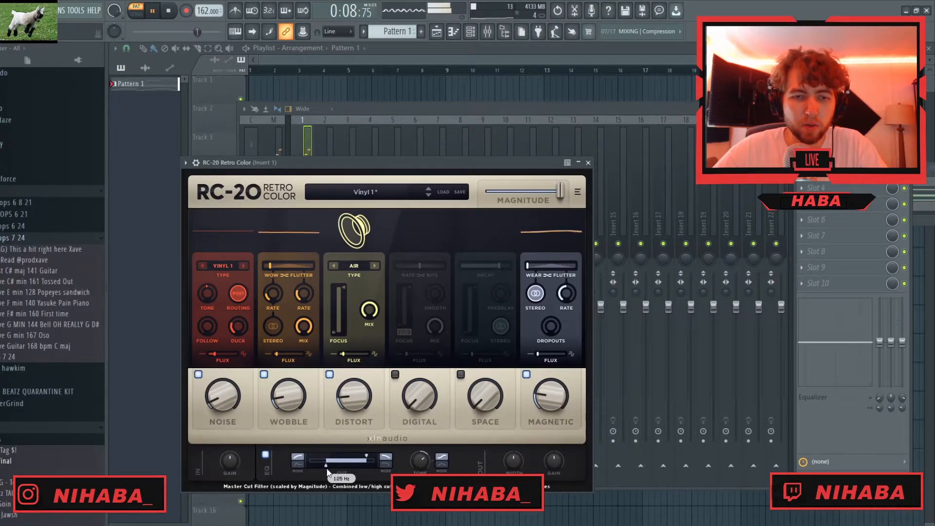
{"action": "left_click_drag", "start_coordinate": [368, 456], "coordinate": [359, 459]}
{"action": "left_click_drag", "start_coordinate": [477, 403], "coordinate": [477, 376]}
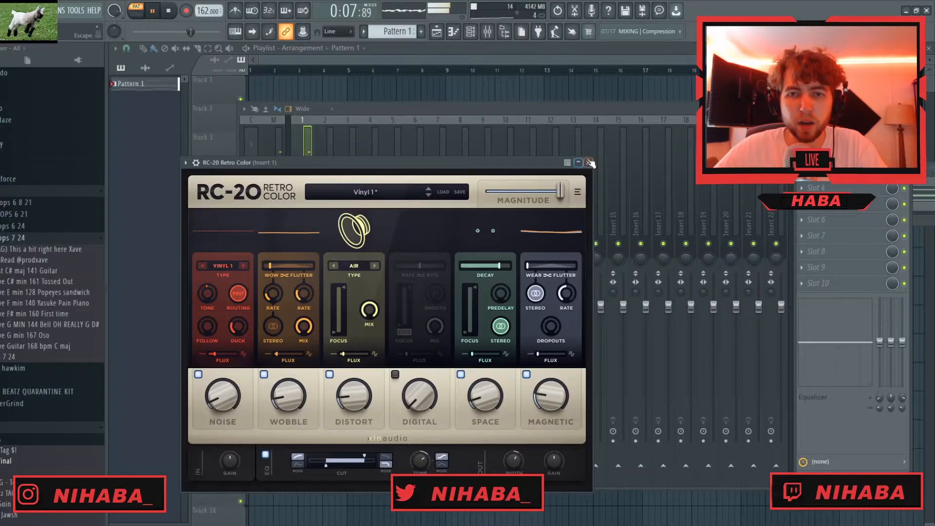
{"action": "left_click", "coordinate": [709, 30]}
- Add Fruity Parametric EQ 2 on mixer track 1, dip the middle bands and cut the lowest and highest bands
{"action": "left_click", "coordinate": [812, 183]}
{"action": "mouse_move", "coordinate": [815, 186]}
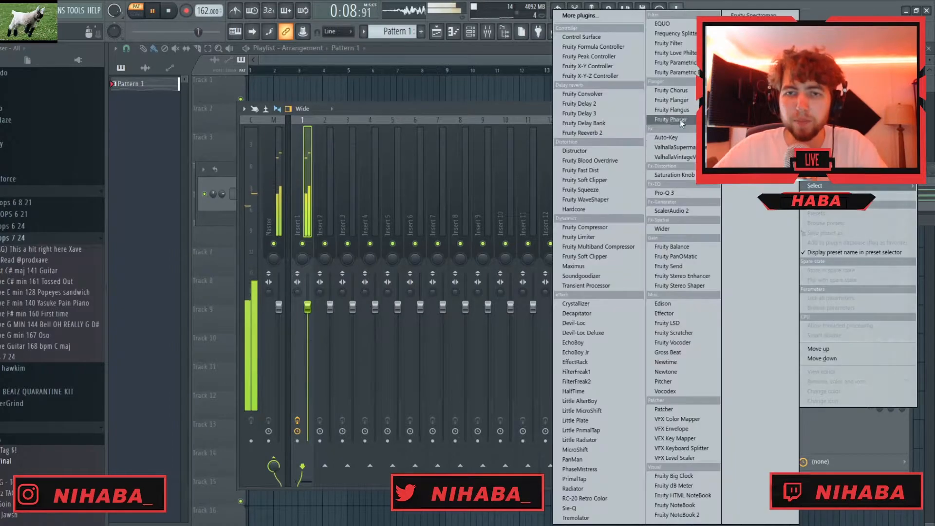
{"action": "left_click", "coordinate": [677, 72]}
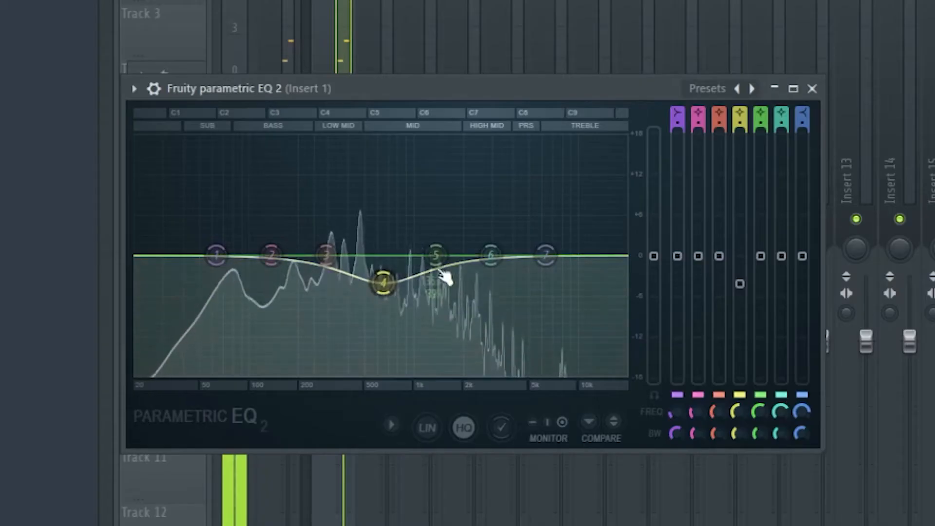
{"action": "left_click_drag", "start_coordinate": [356, 262], "coordinate": [385, 271]}
{"action": "left_click_drag", "start_coordinate": [271, 254], "coordinate": [273, 266]}
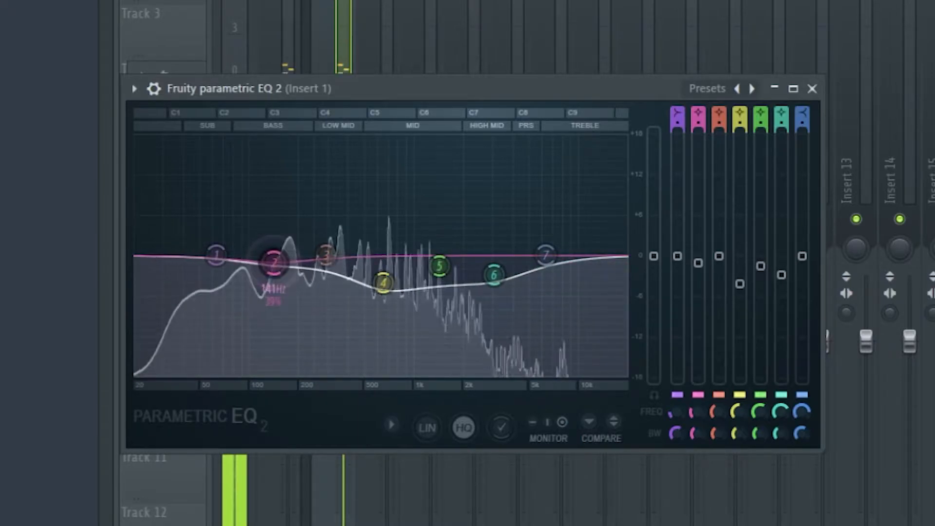
{"action": "left_click_drag", "start_coordinate": [216, 254], "coordinate": [217, 330]}
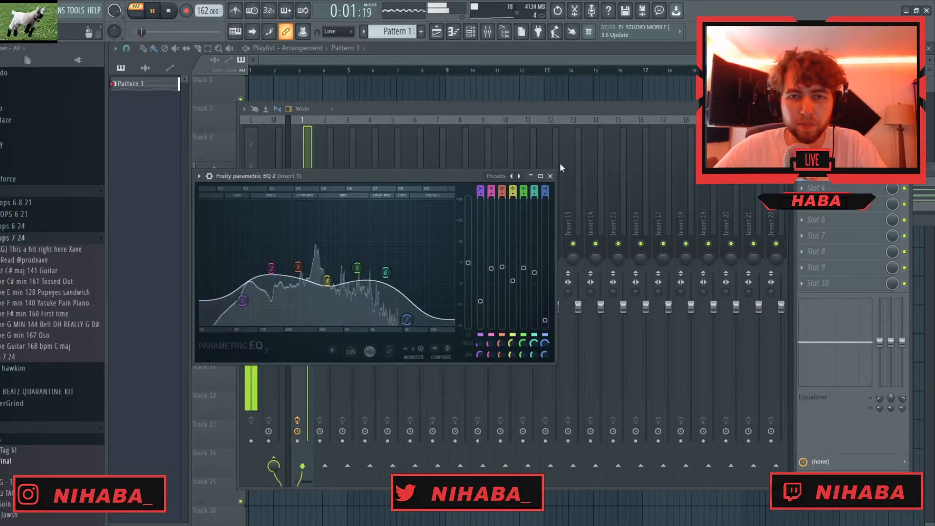
{"action": "left_click", "coordinate": [550, 176]}
- Try Sie-Q in the fourth effect slot of mixer track 1
{"action": "key", "text": "space"}
{"action": "left_click", "coordinate": [823, 187]}
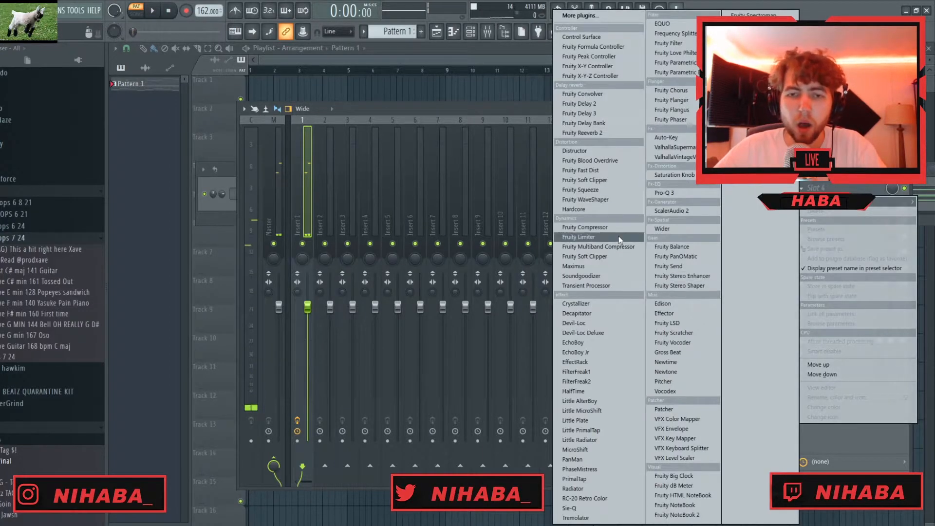
{"action": "left_click", "coordinate": [602, 509]}
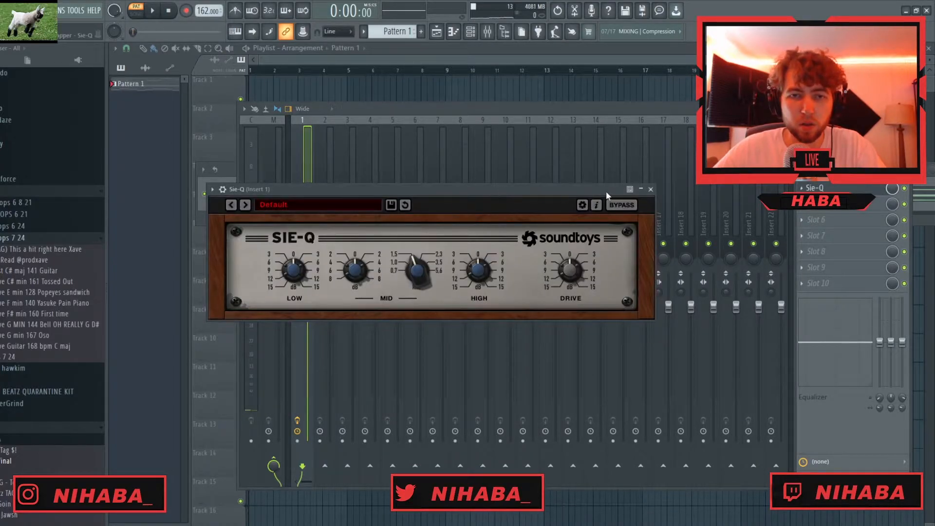
{"action": "left_click", "coordinate": [651, 190]}
{"action": "key", "text": "space"}
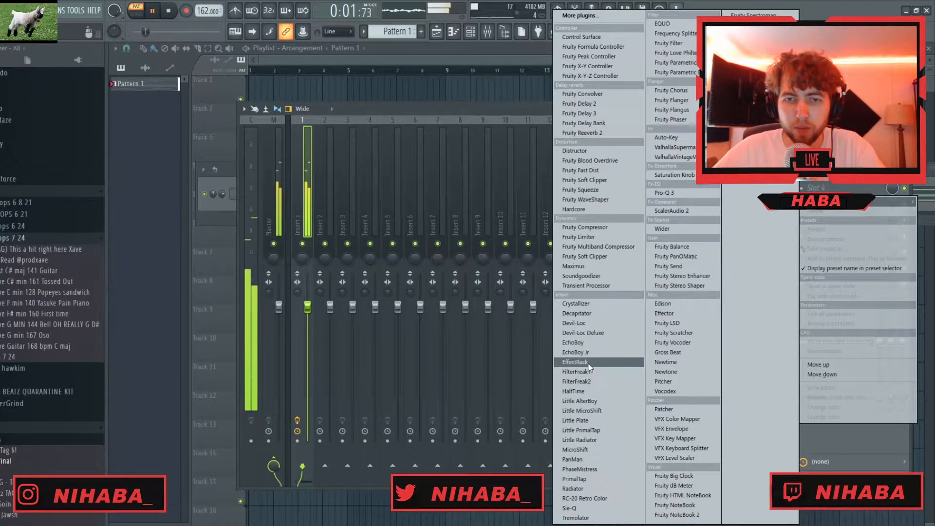
- Load EffectRack in the fourth slot with the Basic Vintage Punch preset, play the pattern and adjust the slot's mix level
{"action": "left_click", "coordinate": [585, 362]}
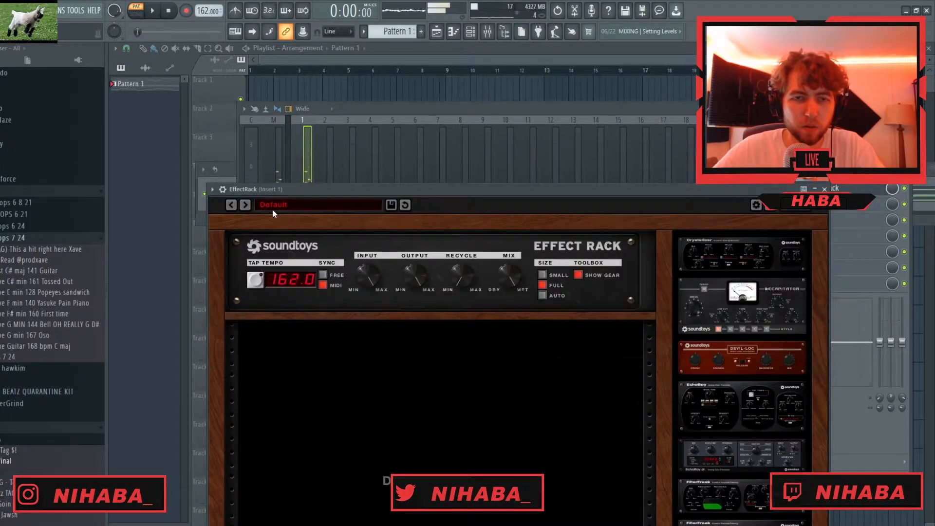
{"action": "left_click", "coordinate": [271, 204]}
{"action": "mouse_move", "coordinate": [290, 207]}
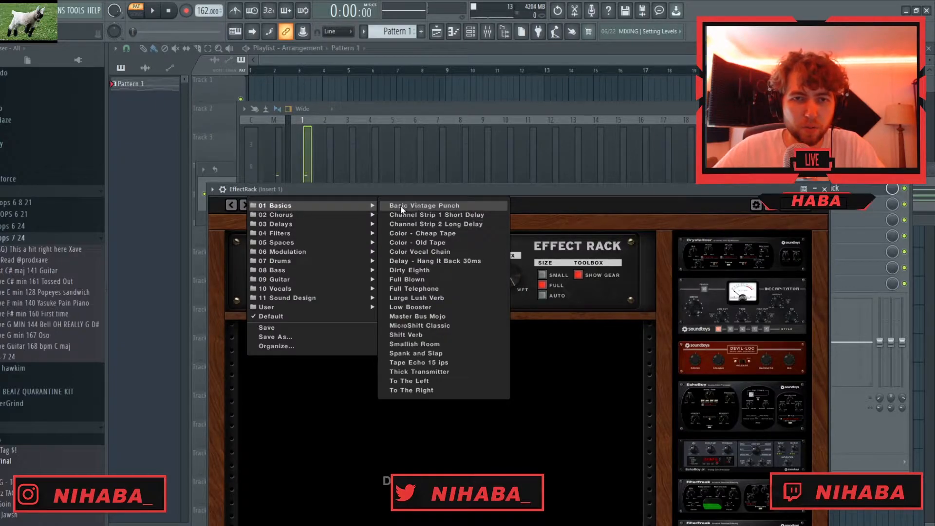
{"action": "left_click", "coordinate": [413, 205]}
{"action": "left_click_drag", "start_coordinate": [405, 187], "coordinate": [401, 111]}
{"action": "key", "text": "space"}
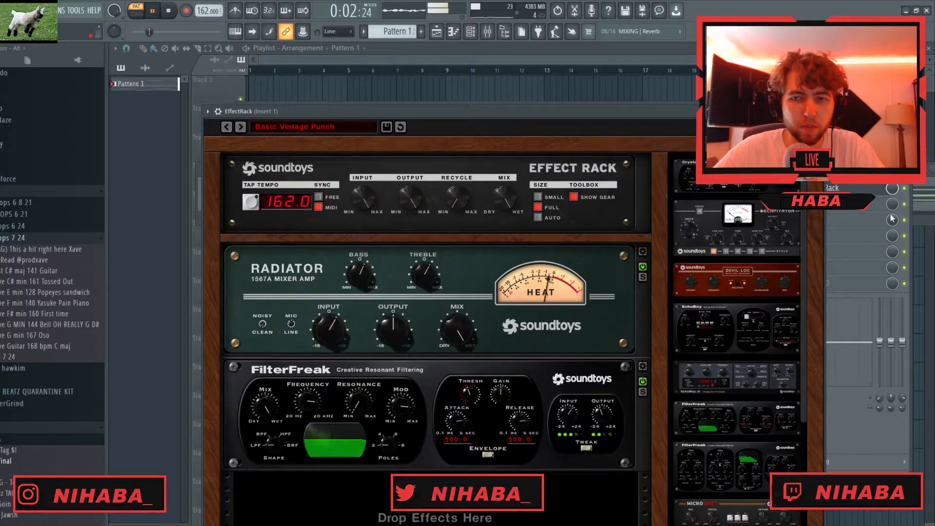
{"action": "left_click", "coordinate": [891, 188]}
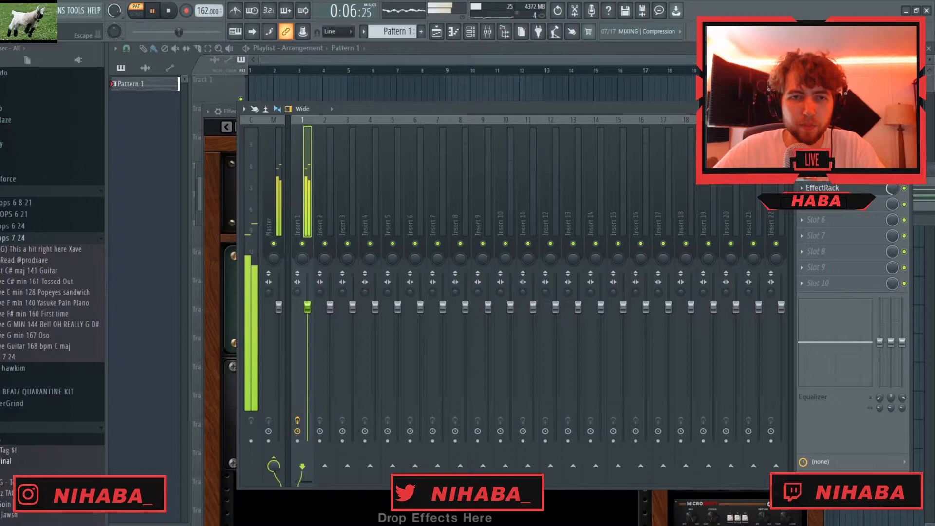
- Lower the Omnisphere channel's volume and rename the channel as piano
{"action": "key", "text": "F9"}
{"action": "key", "text": "Escape"}
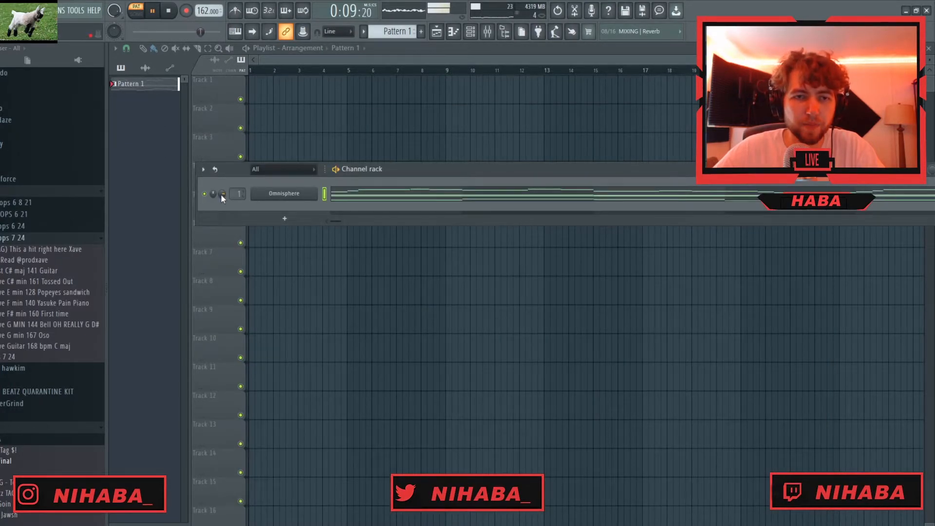
{"action": "left_click_drag", "start_coordinate": [222, 194], "coordinate": [222, 201]}
{"action": "middle_click", "coordinate": [283, 194]}
- Clone the piano channel and choose the STRINGS - changes patch from the !hxrV - omni vibes vol. 1 category for the copy
{"action": "right_click", "coordinate": [288, 194]}
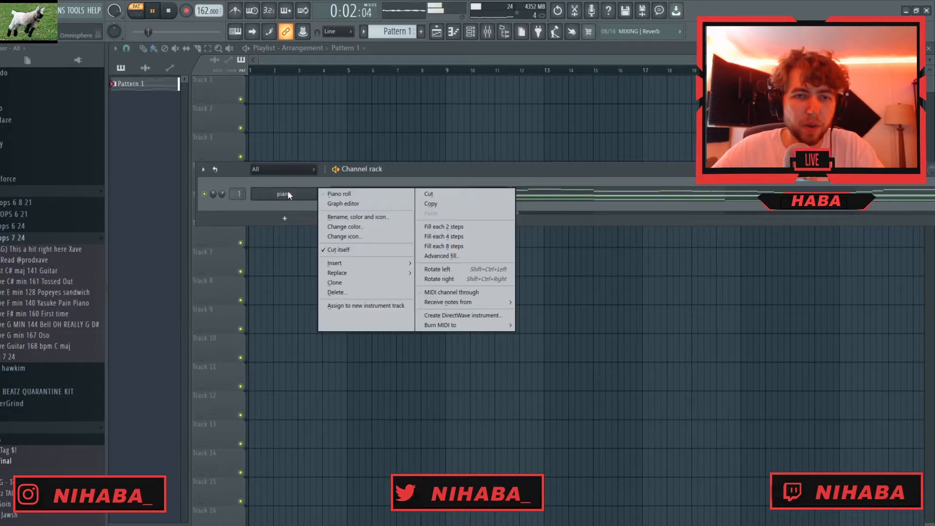
{"action": "left_click", "coordinate": [346, 286]}
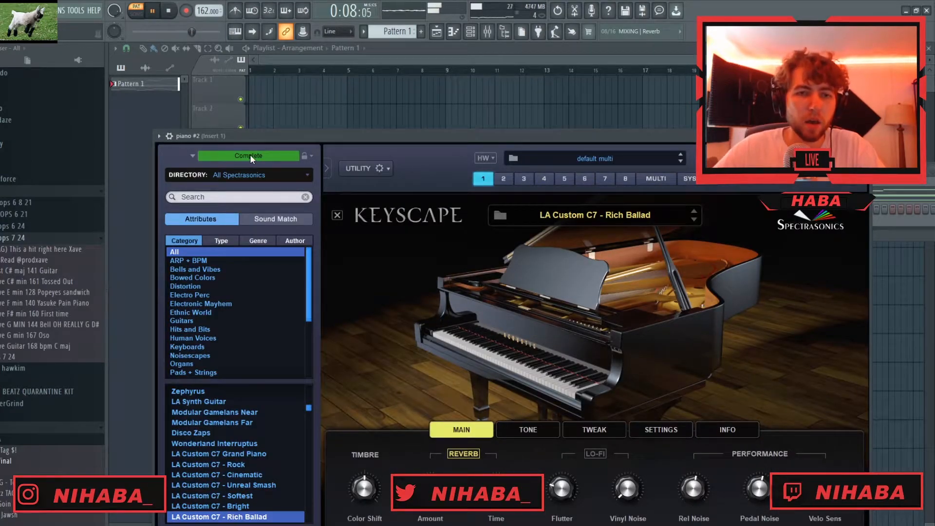
{"action": "left_click", "coordinate": [250, 174]}
{"action": "left_click", "coordinate": [228, 171]}
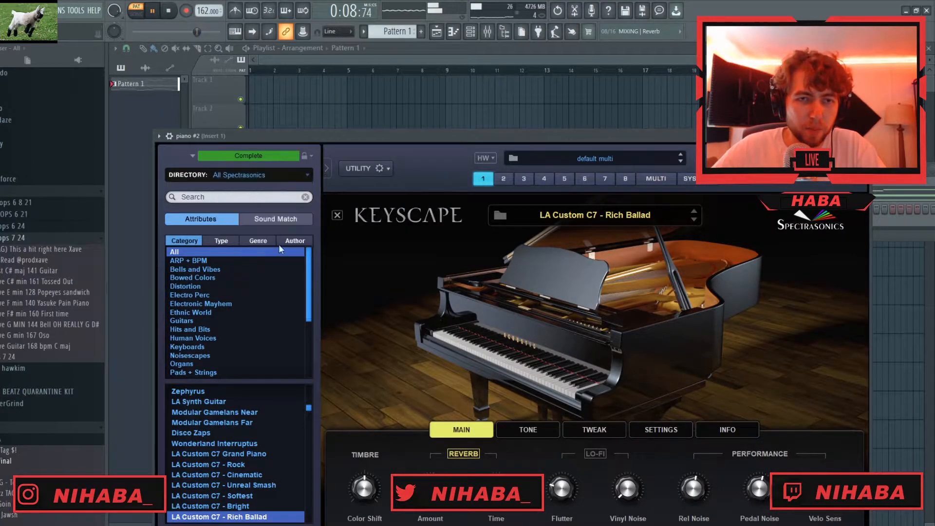
{"action": "left_click", "coordinate": [218, 261]}
{"action": "scroll", "coordinate": [221, 438], "scroll_direction": "down", "scroll_amount": 15}
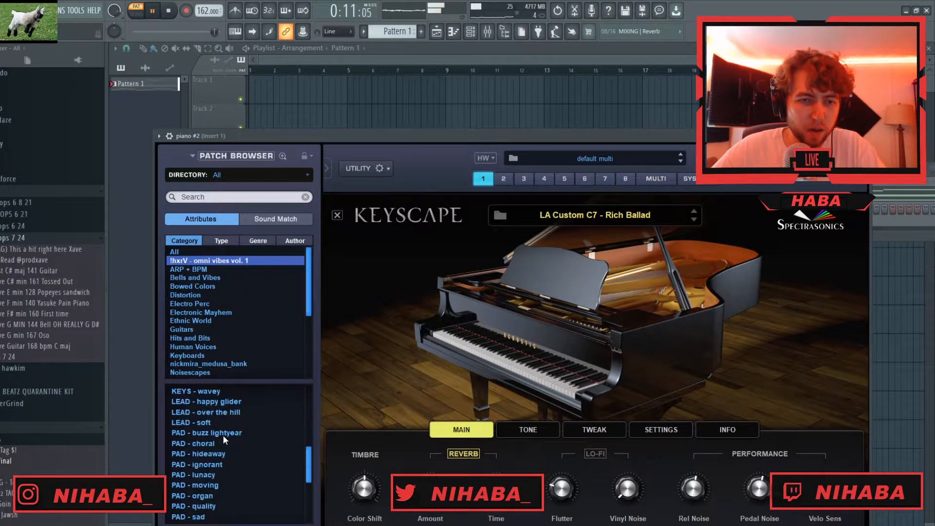
{"action": "scroll", "coordinate": [220, 450], "scroll_direction": "down", "scroll_amount": 2}
{"action": "left_click", "coordinate": [226, 454]}
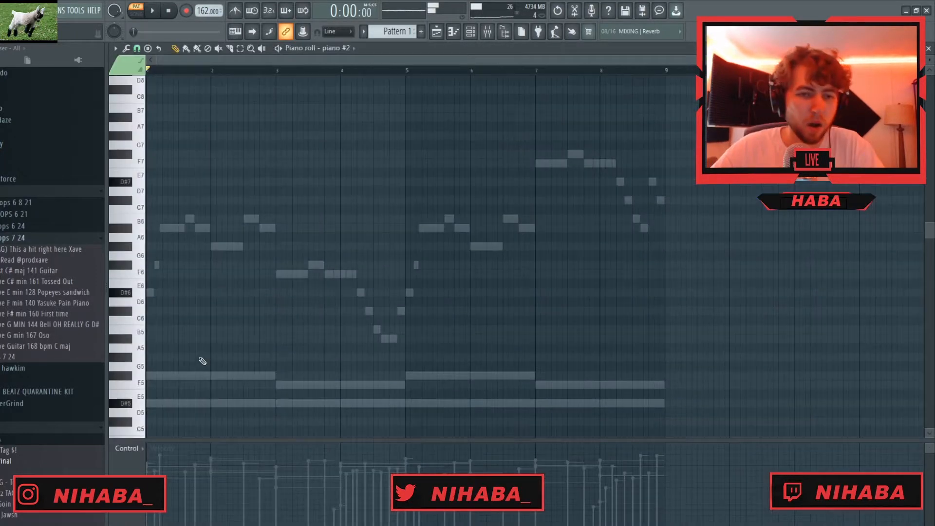
{"action": "scroll", "coordinate": [200, 321], "scroll_direction": "down", "scroll_amount": 3}
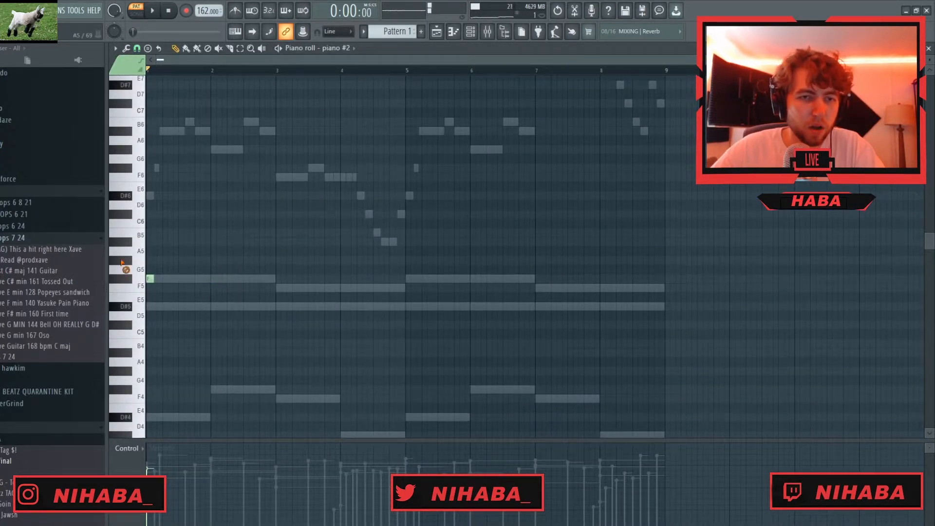
- Try the STRINGS - fake patch and choose the PAD - choral patch for the piano #2 channel
{"action": "scroll", "coordinate": [167, 334], "scroll_direction": "down", "scroll_amount": 4}
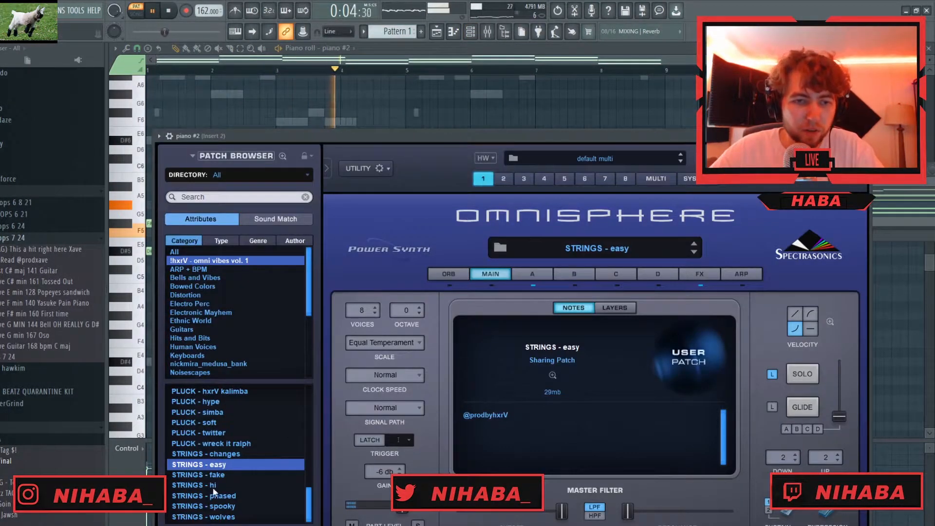
{"action": "left_click", "coordinate": [219, 476]}
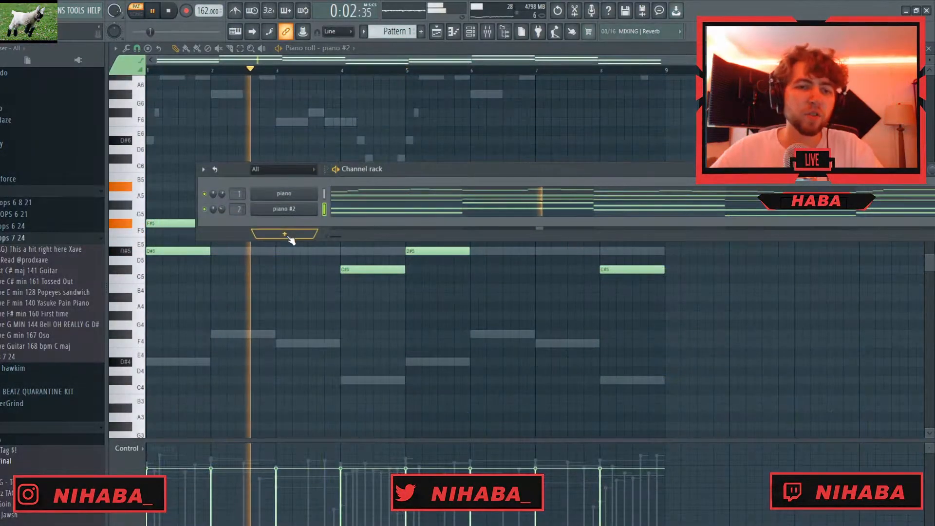
{"action": "left_click", "coordinate": [287, 235]}
{"action": "left_click", "coordinate": [214, 226]}
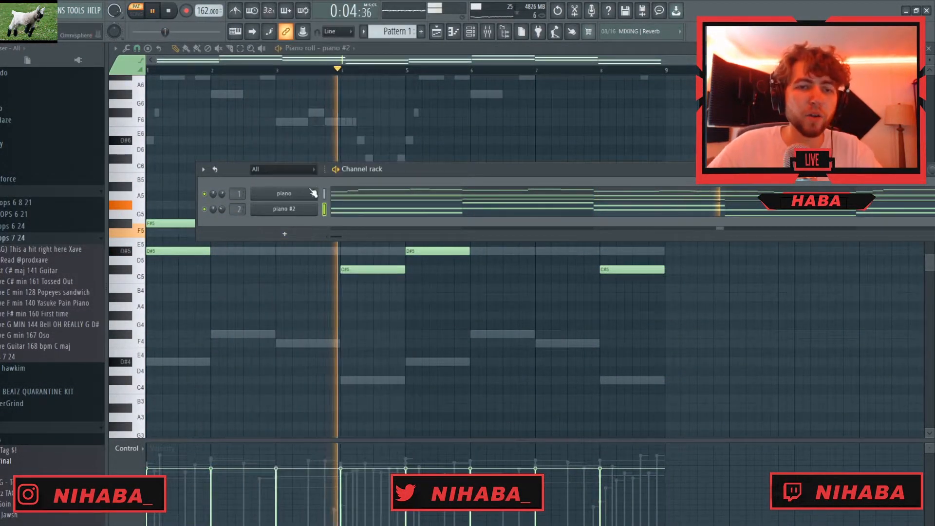
{"action": "left_click", "coordinate": [293, 211]}
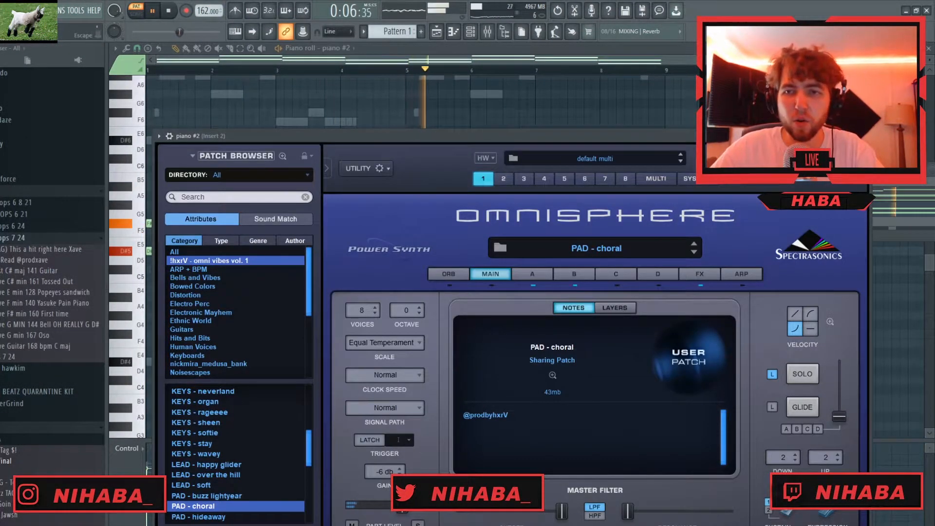
{"action": "left_click", "coordinate": [862, 136]}
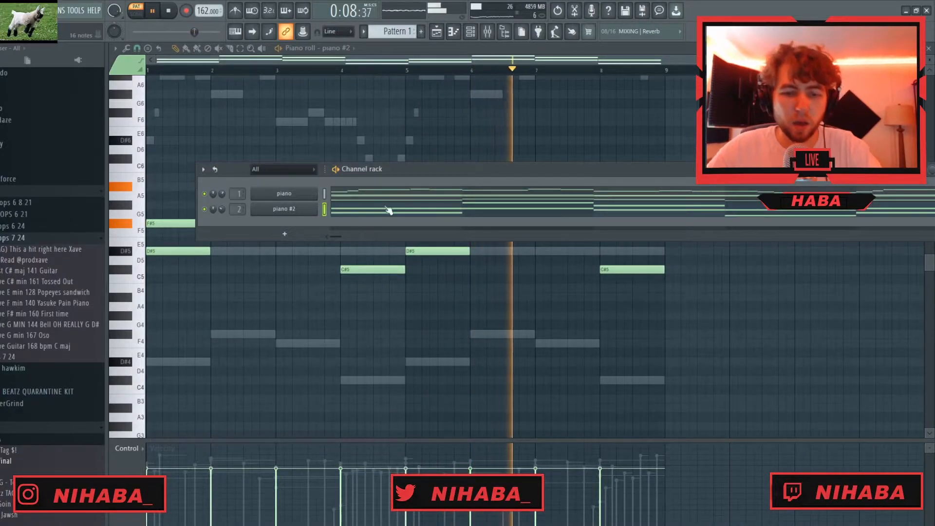
- Load Fruity Parametric EQ 2 on mixer track 2 and lower its low-pass cutoff
{"action": "key", "text": "F9"}
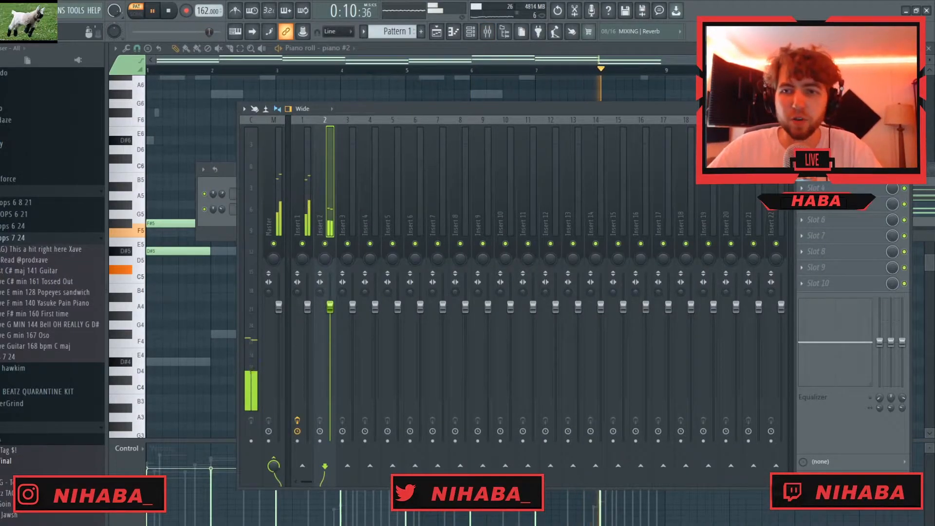
{"action": "left_click", "coordinate": [802, 140]}
{"action": "left_click", "coordinate": [701, 72]}
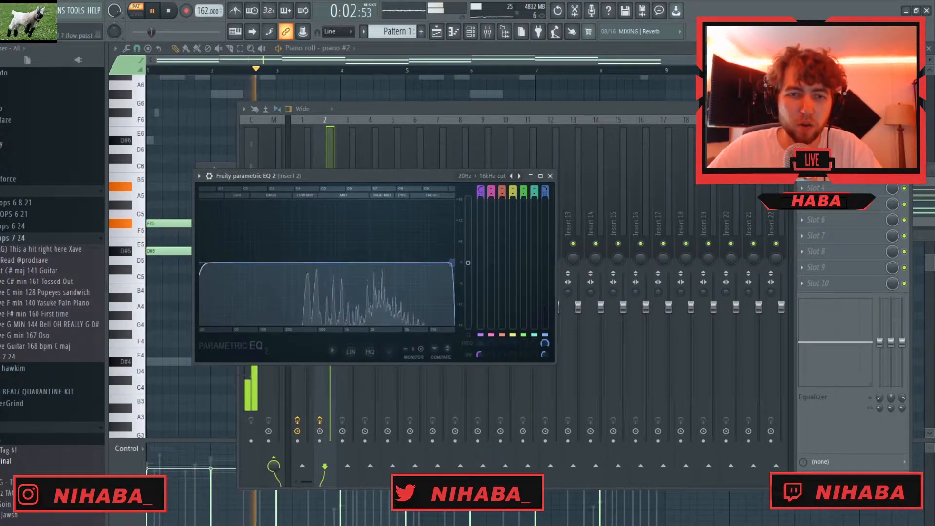
{"action": "left_click_drag", "start_coordinate": [451, 263], "coordinate": [396, 263]}
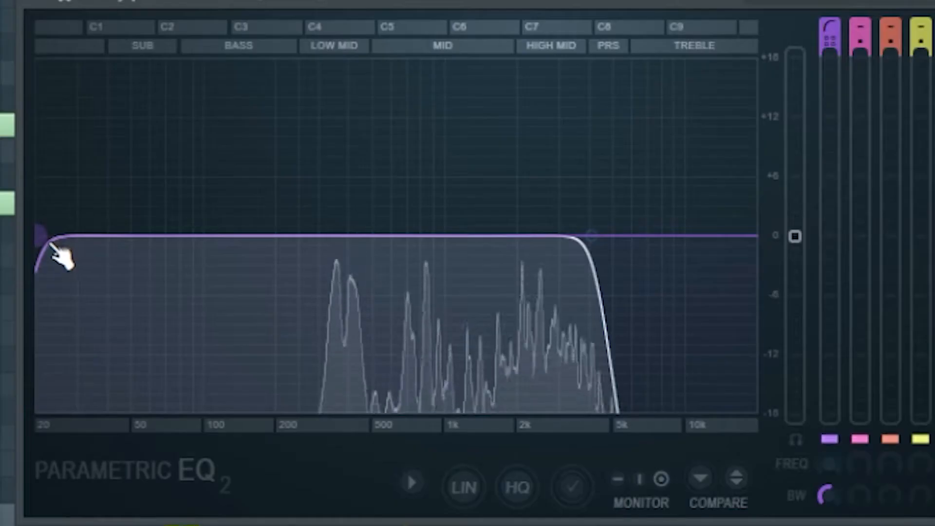
{"action": "left_click_drag", "start_coordinate": [52, 246], "coordinate": [359, 235]}
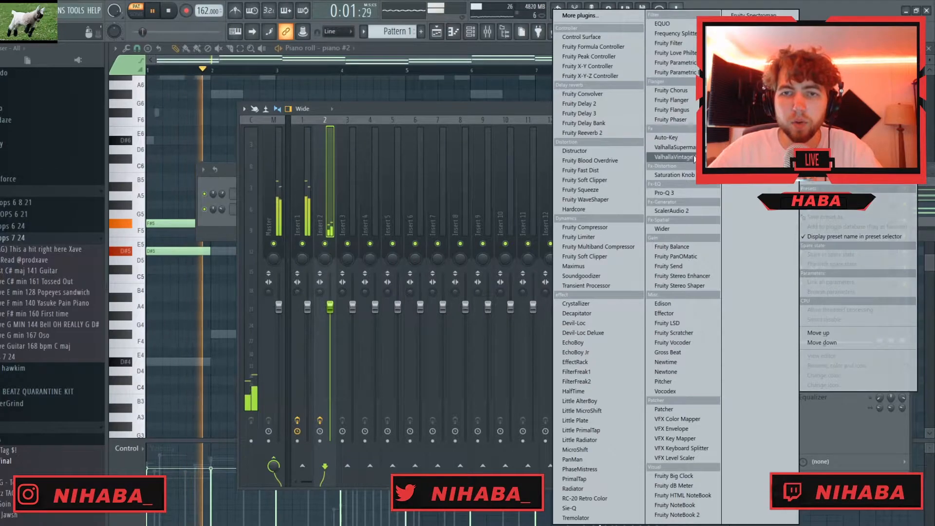
- Add ValhallaVintageVerb to mixer track 2 and adjust its reverb settings
{"action": "left_click", "coordinate": [694, 157]}
{"action": "left_click_drag", "start_coordinate": [312, 298], "coordinate": [309, 305]}
{"action": "left_click", "coordinate": [432, 373]}
{"action": "left_click", "coordinate": [435, 399]}
{"action": "left_click", "coordinate": [684, 189]}
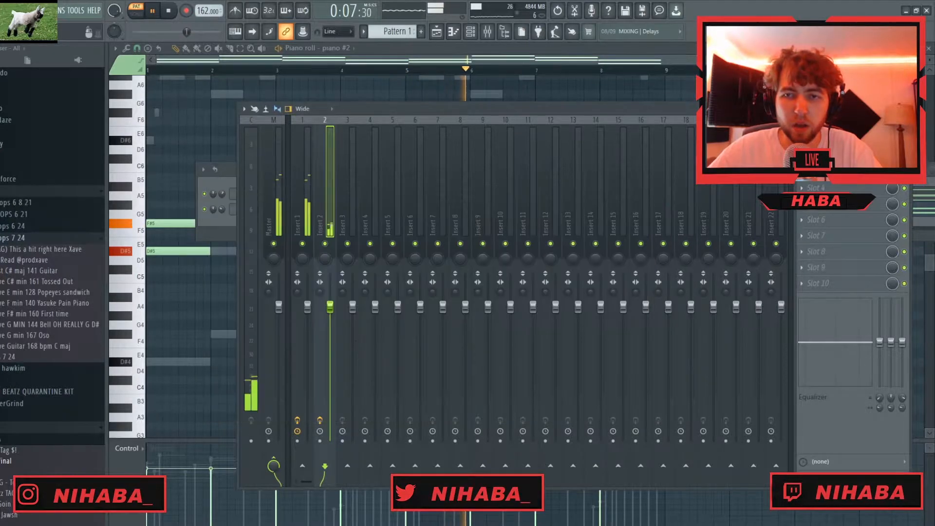
- Add Fruity Love Philter to the effect chain of mixer track 2 and play the pattern
{"action": "left_click", "coordinate": [809, 188]}
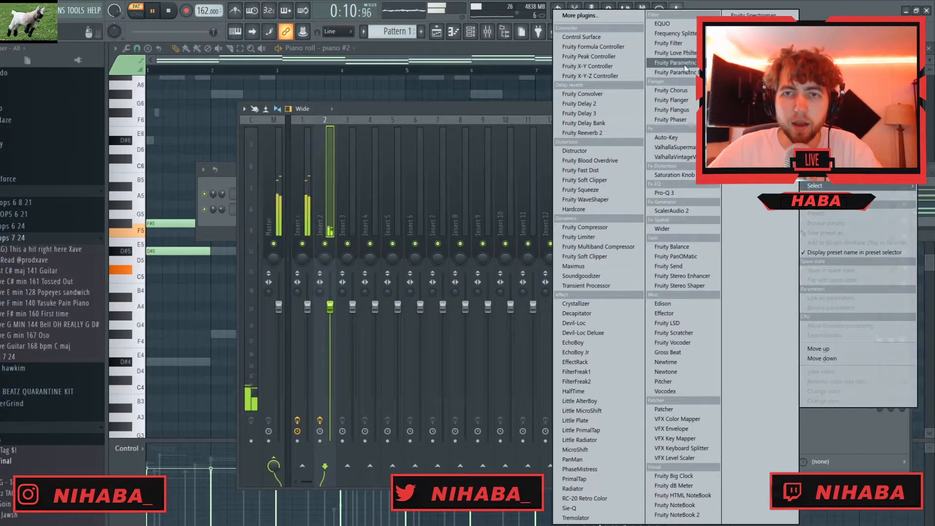
{"action": "left_click", "coordinate": [689, 58]}
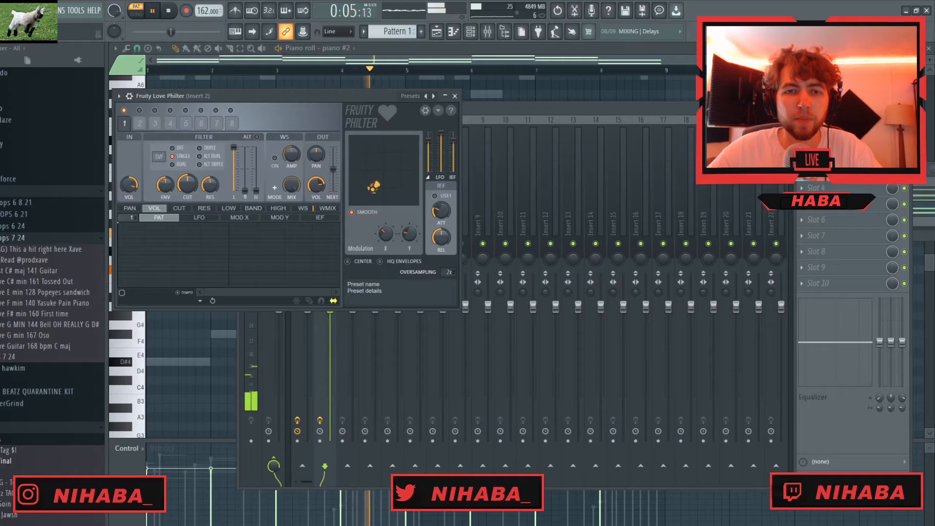
{"action": "left_click", "coordinate": [455, 97]}
{"action": "key", "text": "space"}
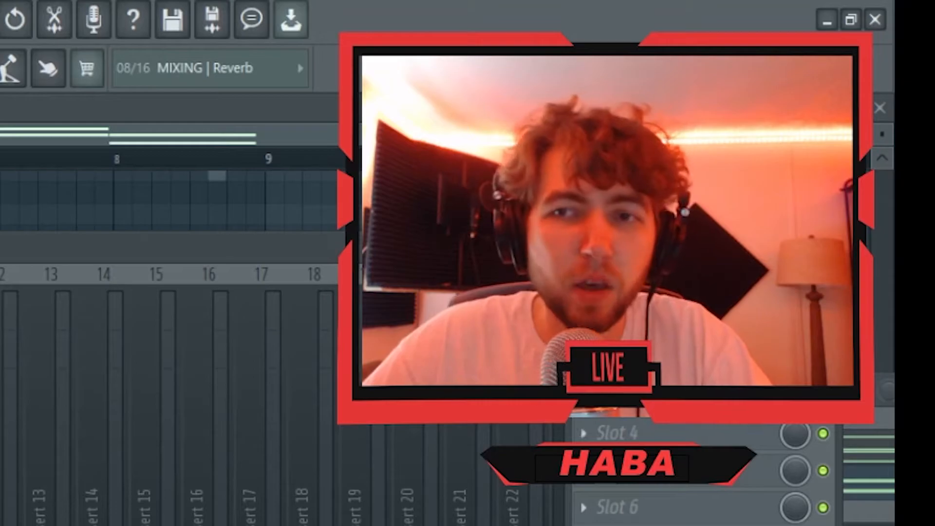
{"action": "left_click", "coordinate": [904, 108]}
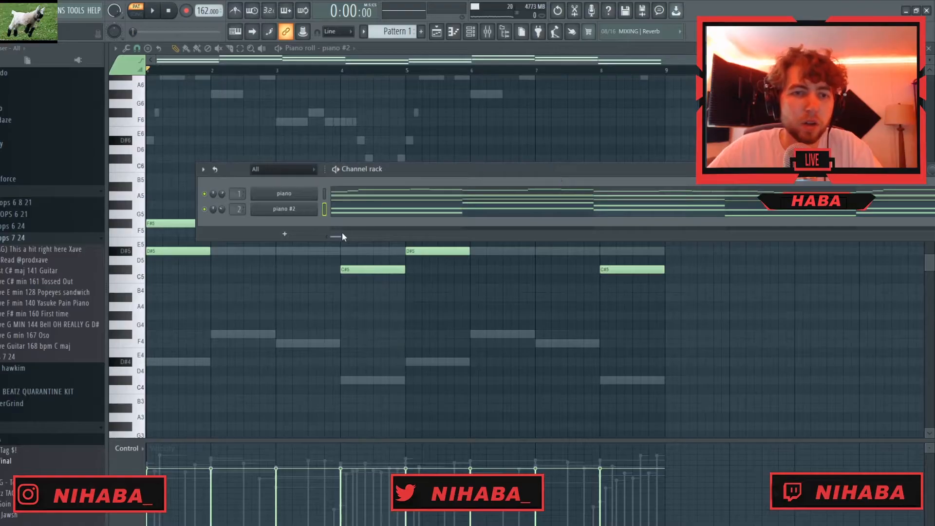
{"action": "key", "text": "space"}
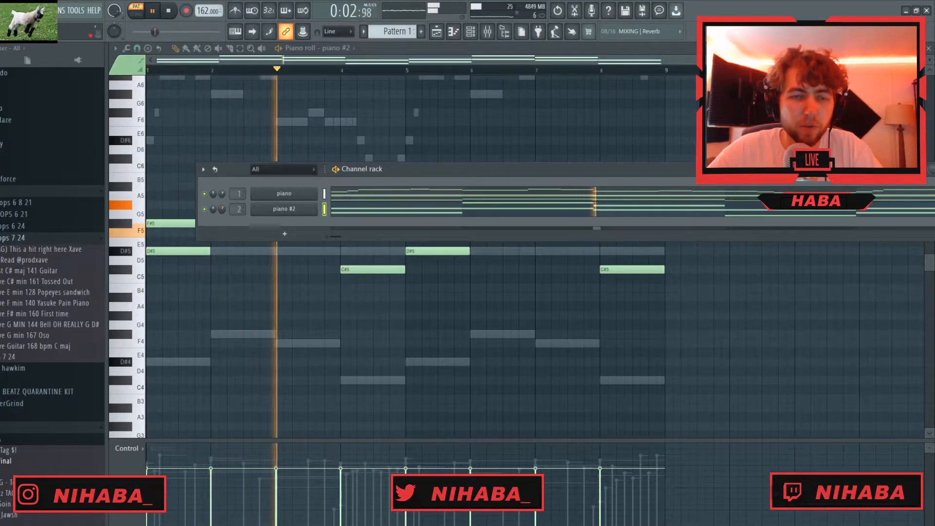
- Add an Xpand!2 channel and load its +25 Singing Violin preset from the Strings category
{"action": "left_click", "coordinate": [283, 208]}
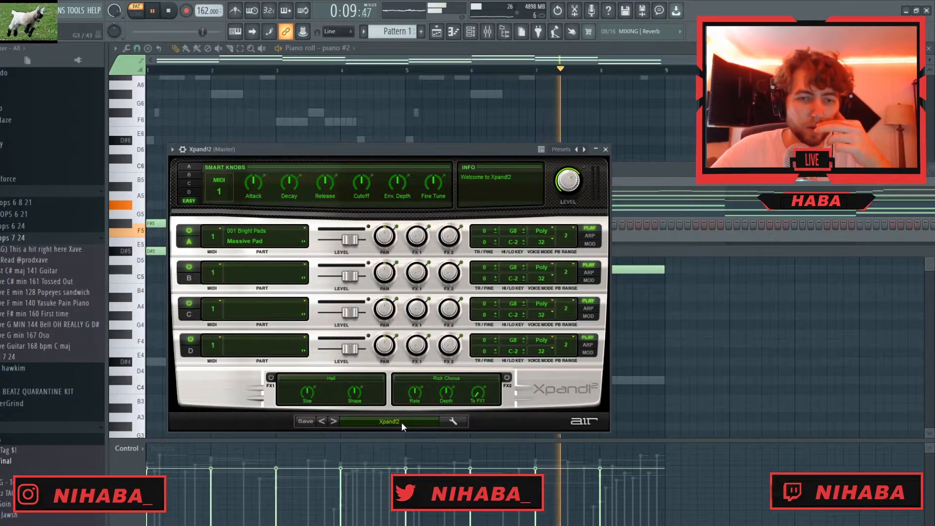
{"action": "left_click", "coordinate": [401, 422]}
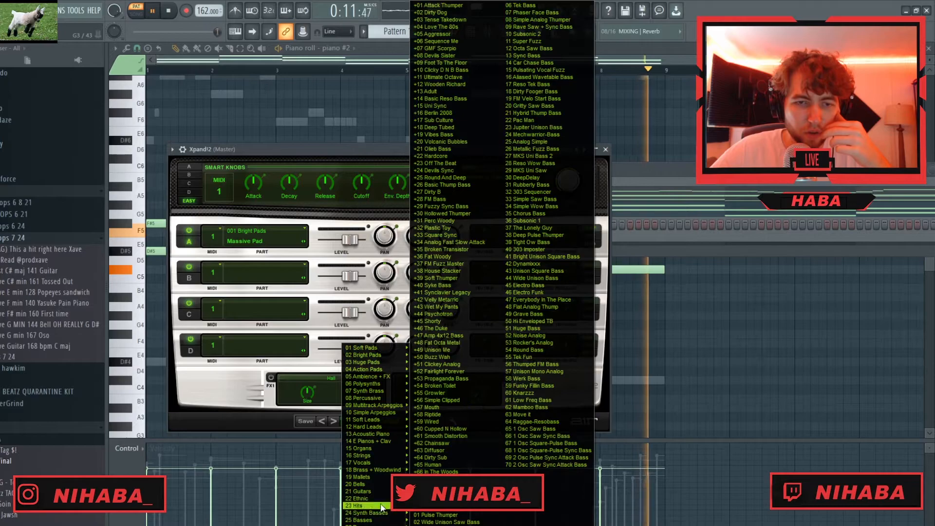
{"action": "mouse_move", "coordinate": [375, 455]}
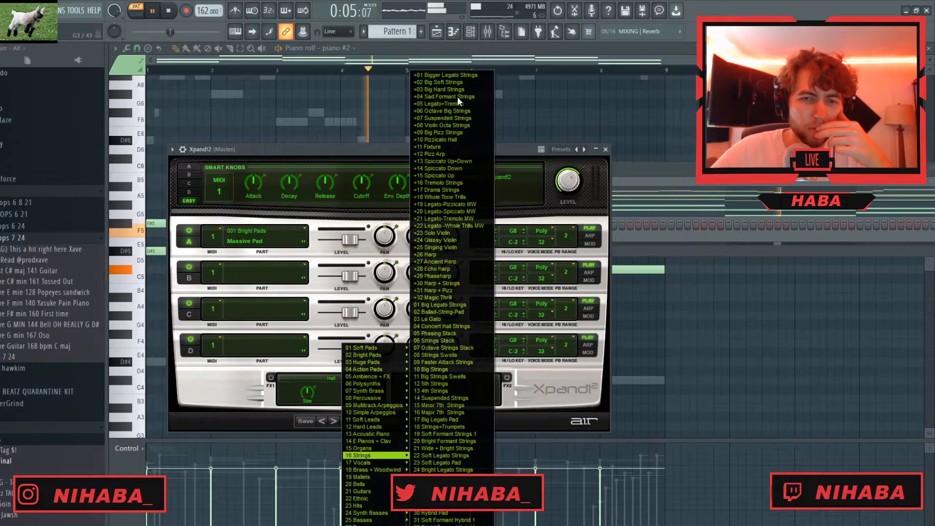
{"action": "left_click", "coordinate": [449, 247]}
{"action": "left_click", "coordinate": [606, 149]}
- Stop playback and paste the piano #2 chord notes into the Xpand!2 channel
{"action": "key", "text": "space"}
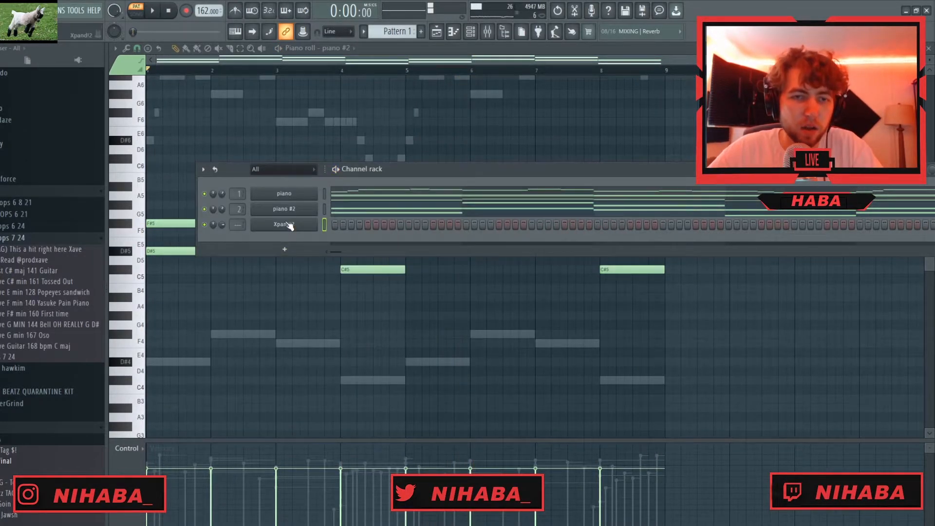
{"action": "right_click", "coordinate": [288, 224]}
{"action": "left_click", "coordinate": [430, 245]}
- Delete the upper note of each Xpand!2 chord, leaving single bar-long notes D#5, F#5, F5 and C#5 repeated over eight bars
{"action": "right_click", "coordinate": [277, 224]}
{"action": "left_click", "coordinate": [336, 224]}
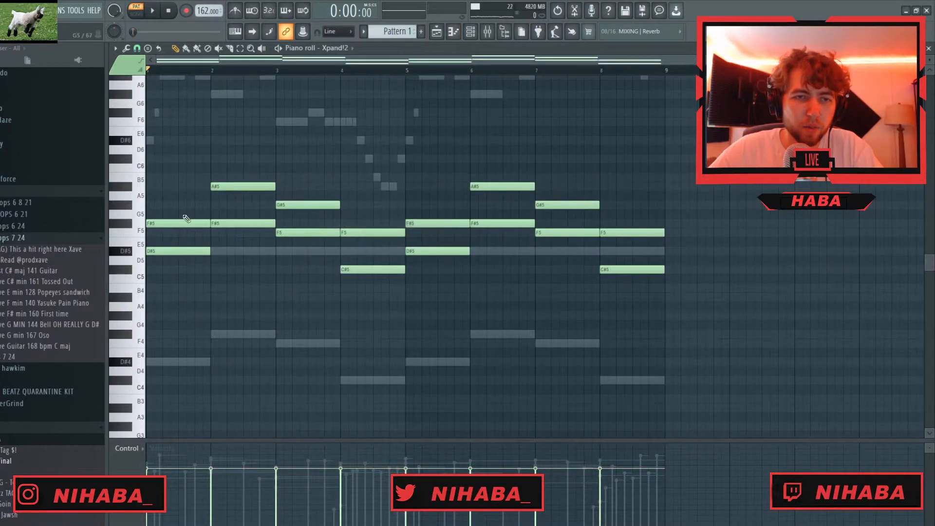
{"action": "key", "text": "space"}
{"action": "right_click", "coordinate": [375, 232]}
{"action": "right_click", "coordinate": [438, 223]}
{"action": "right_click", "coordinate": [489, 186]}
{"action": "right_click", "coordinate": [568, 205]}
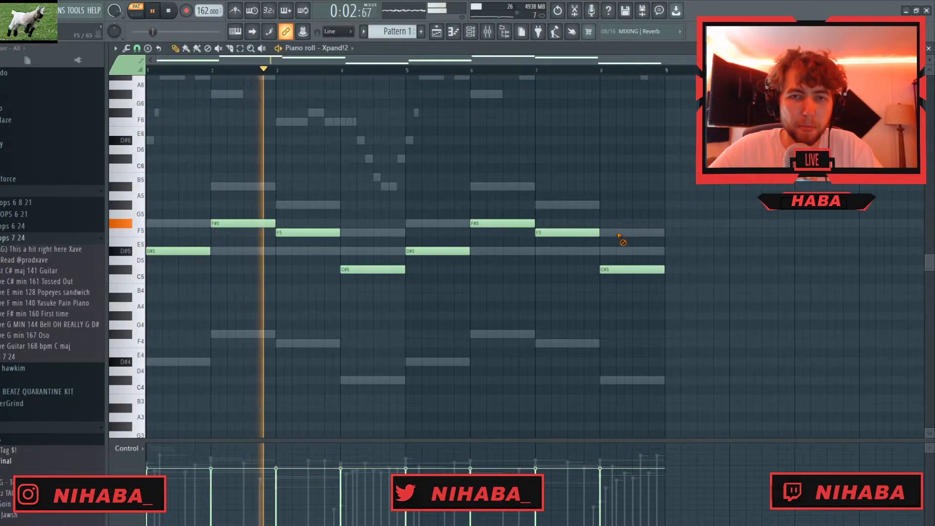
{"action": "right_click", "coordinate": [619, 233]}
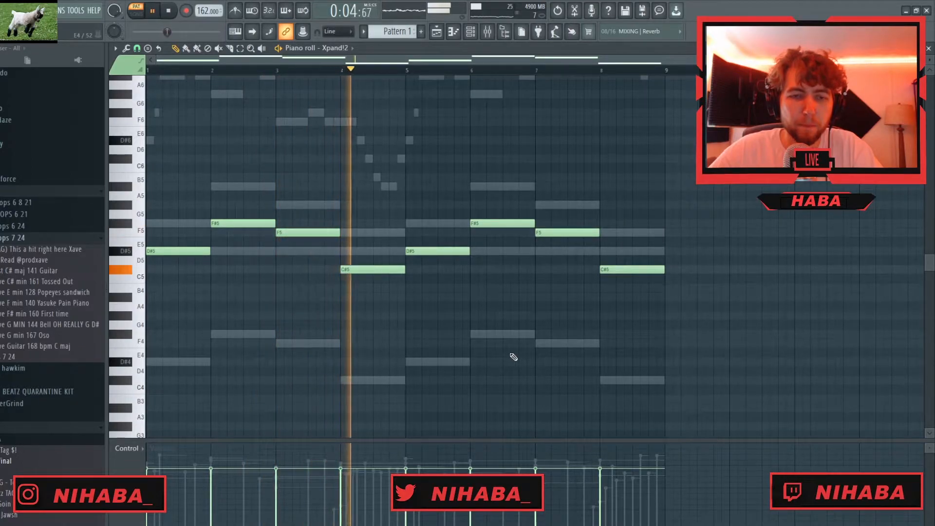
- Randomize the velocity levels of the Xpand!2 notes with bipolar variation
{"action": "key", "text": "alt+r"}
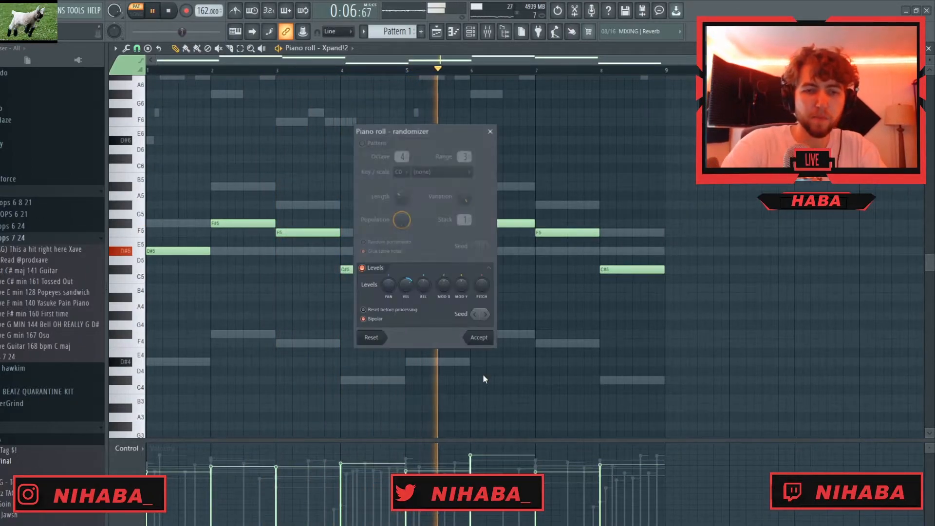
{"action": "left_click_drag", "start_coordinate": [403, 288], "coordinate": [404, 281]}
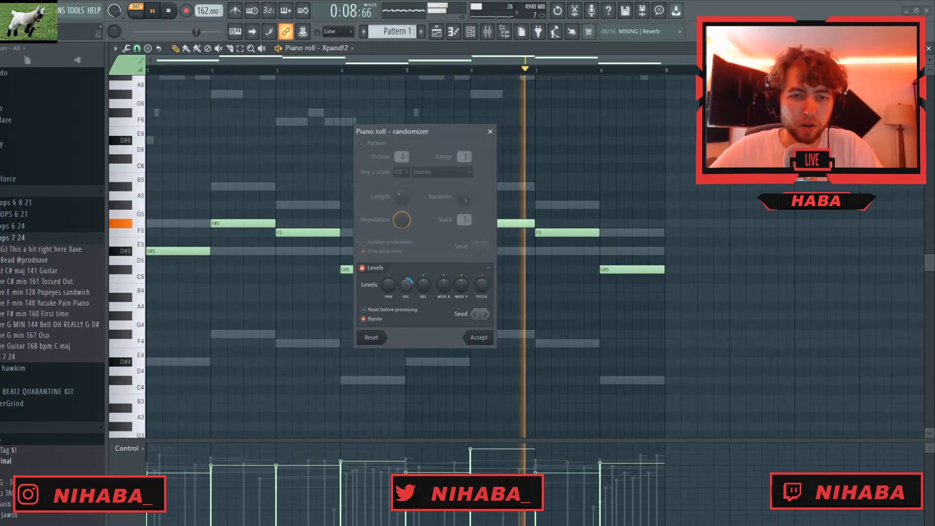
{"action": "left_click", "coordinate": [479, 341]}
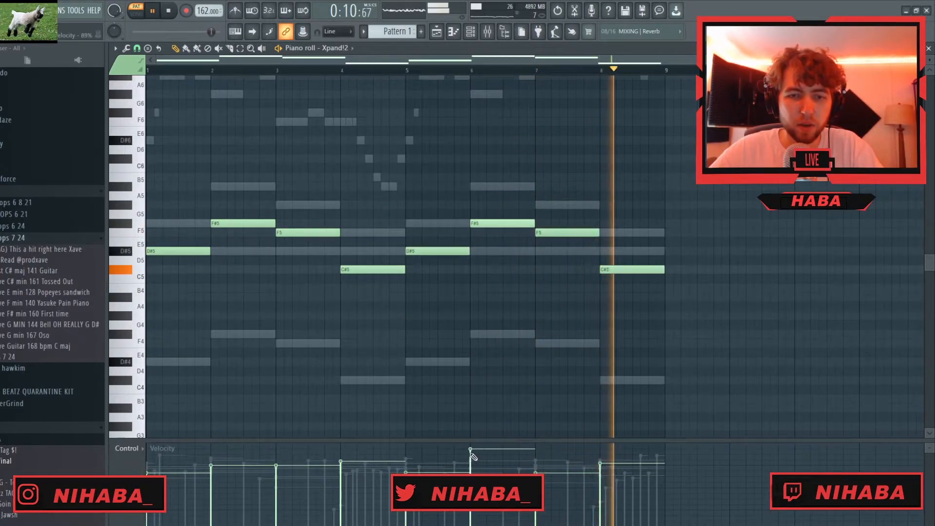
{"action": "left_click", "coordinate": [430, 342]}
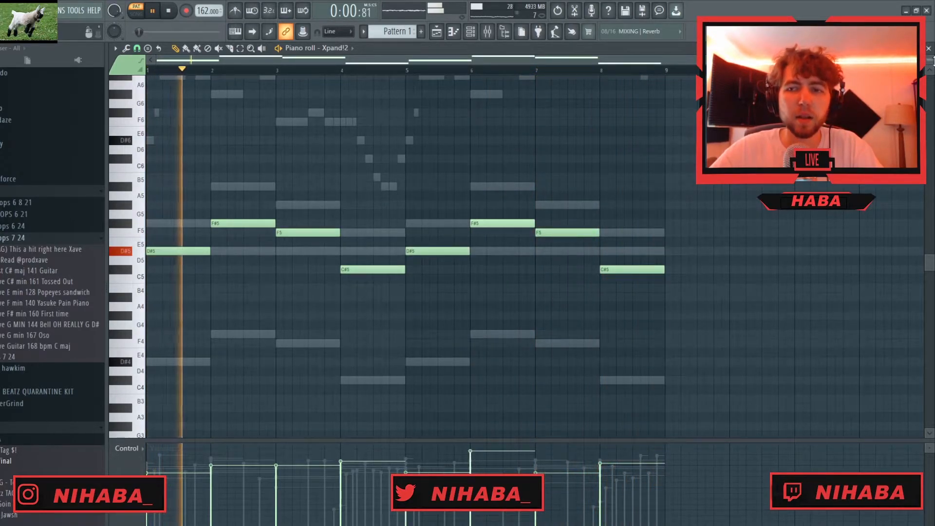
{"action": "key", "text": "Escape"}
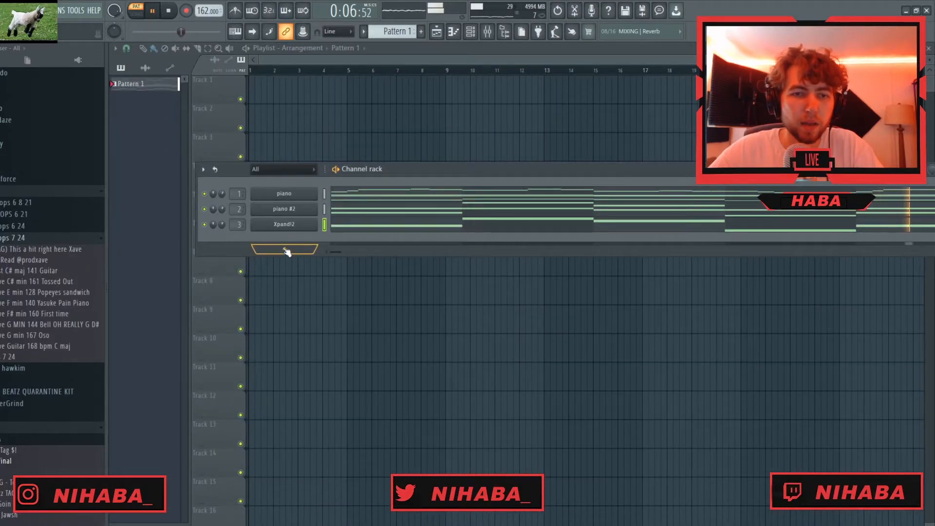
- Try cloning the Xpand!2 channel and browsing for another preset for the copy
{"action": "left_click", "coordinate": [286, 250]}
{"action": "left_click", "coordinate": [231, 245]}
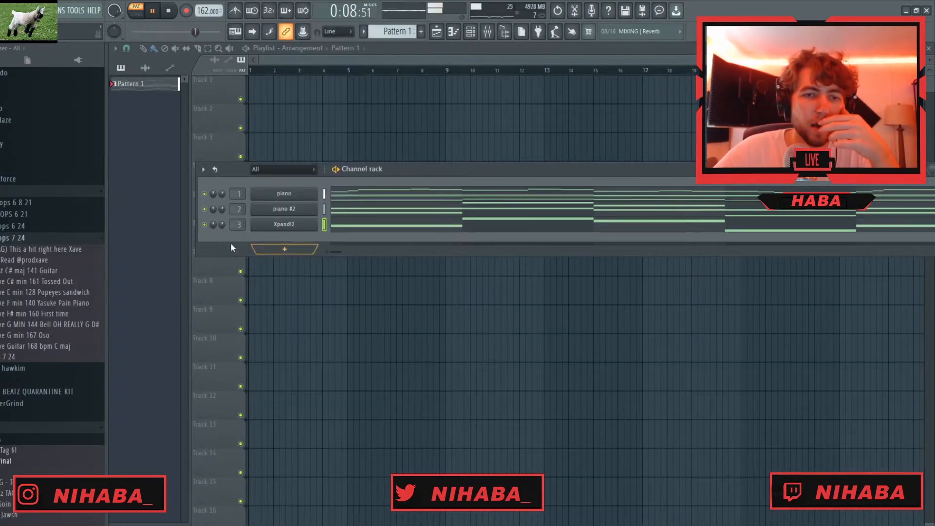
{"action": "right_click", "coordinate": [314, 223]}
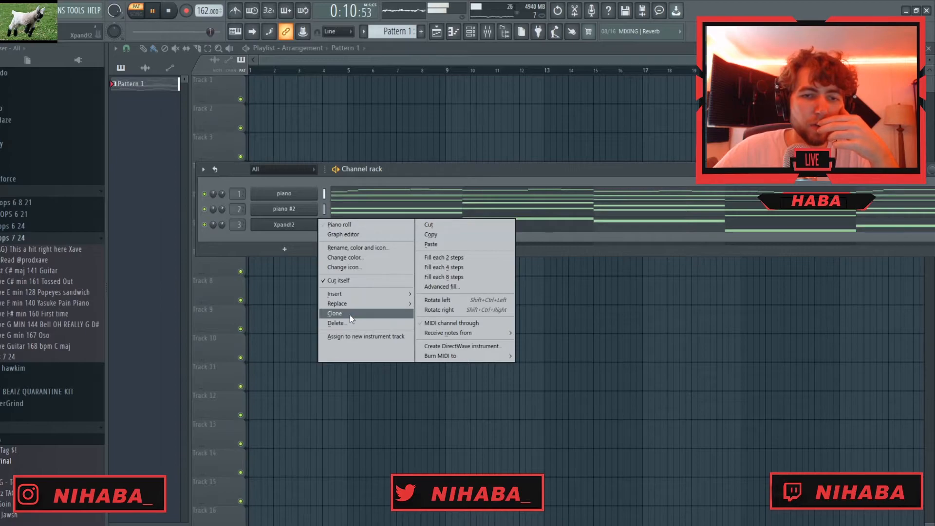
{"action": "left_click", "coordinate": [335, 314]}
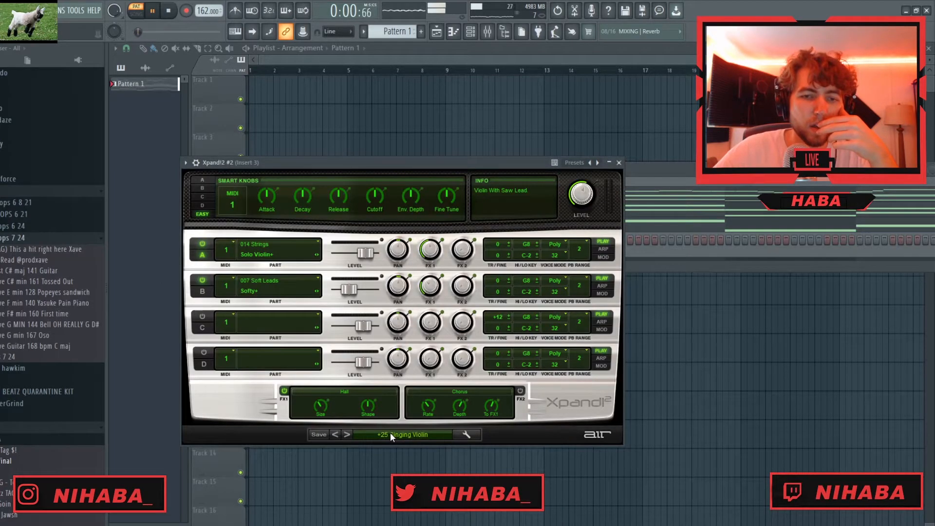
{"action": "left_click", "coordinate": [390, 433]}
{"action": "mouse_move", "coordinate": [383, 448]}
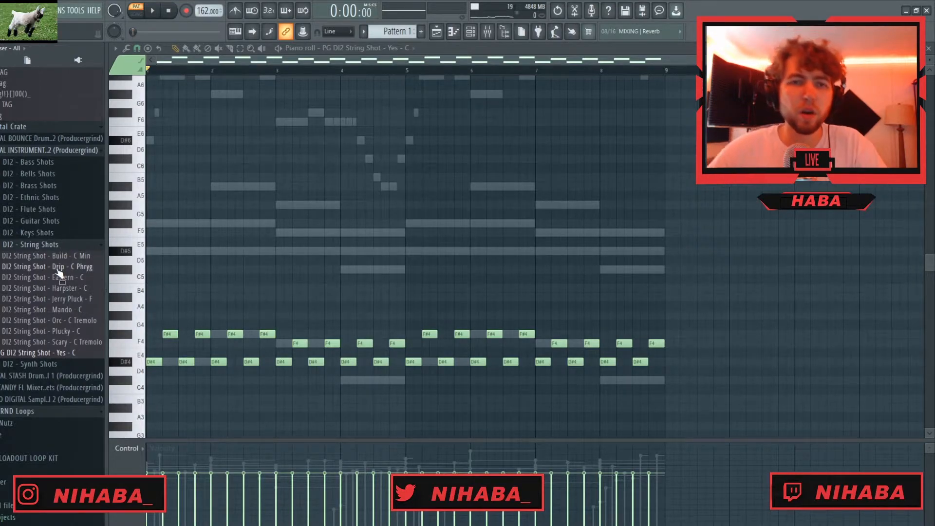
- Apply the PG EC - Melodic On Shots mixer preset from the Producergrind FL mixer presets folder to mixer track 4
{"action": "left_click", "coordinate": [62, 245]}
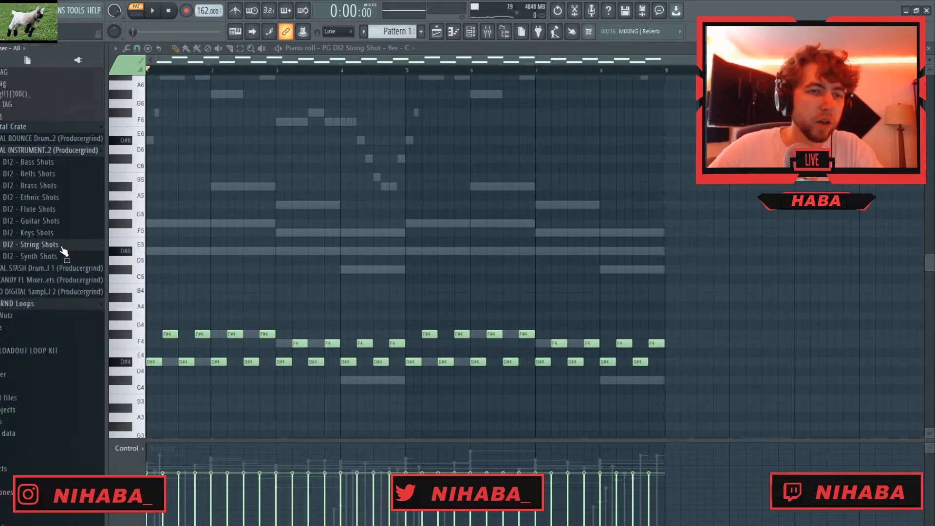
{"action": "left_click", "coordinate": [55, 152]}
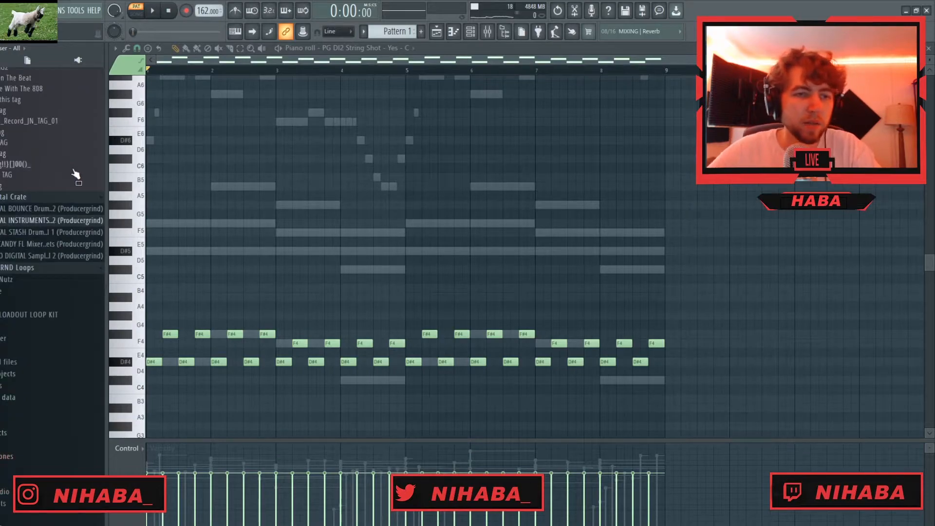
{"action": "left_click", "coordinate": [41, 245]}
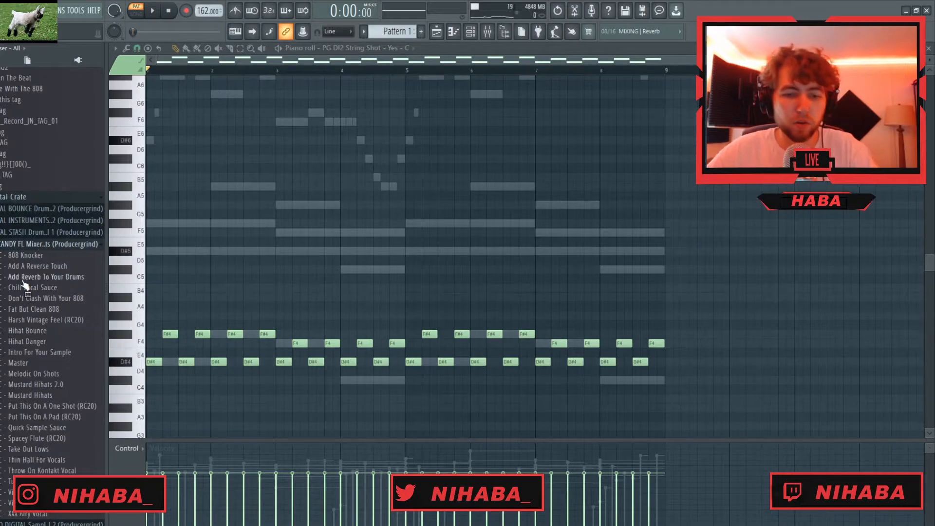
{"action": "key", "text": "F6"}
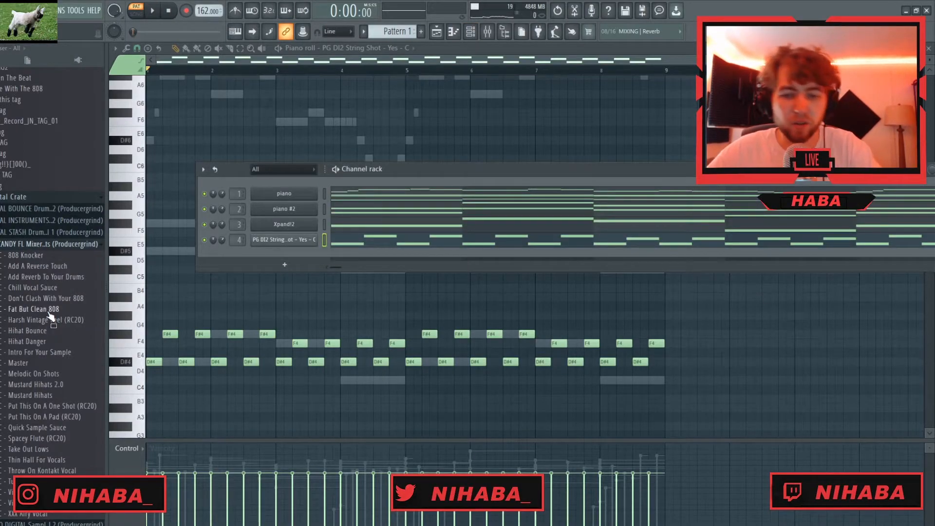
{"action": "key", "text": "F9"}
{"action": "scroll", "coordinate": [42, 327], "scroll_direction": "down", "scroll_amount": 2}
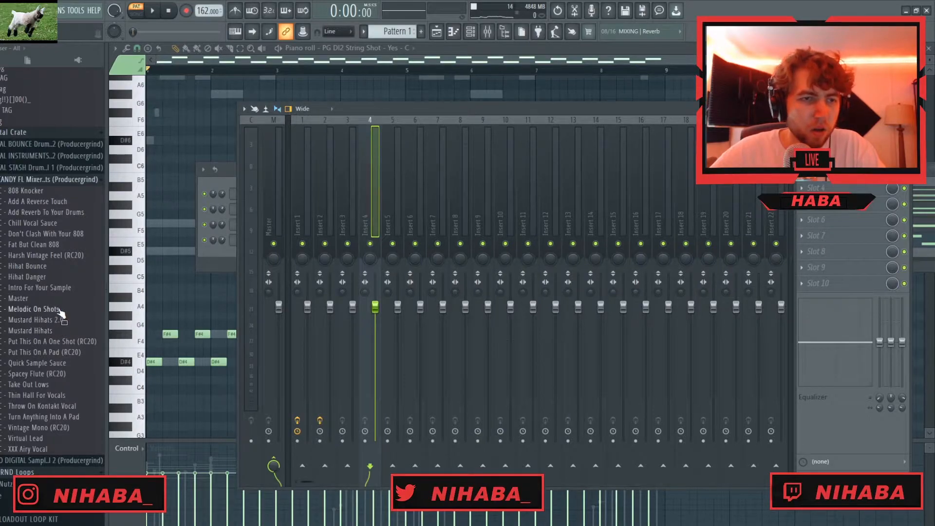
{"action": "left_click_drag", "start_coordinate": [302, 215], "coordinate": [365, 210]}
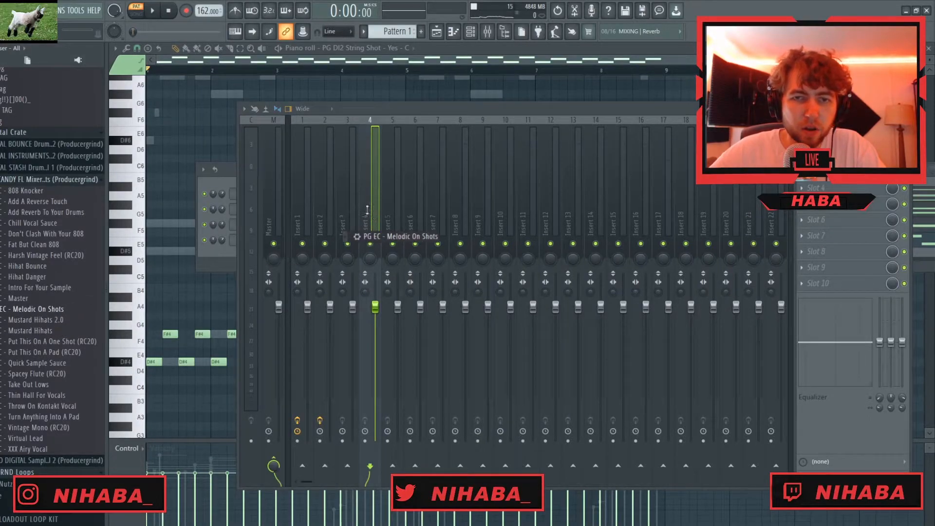
- Load the Harsh Vintage Feel and Add A Reverse Touch presets on mixer tracks 3 and 4, and lower the faders of tracks 1 and 4
{"action": "key", "text": "space"}
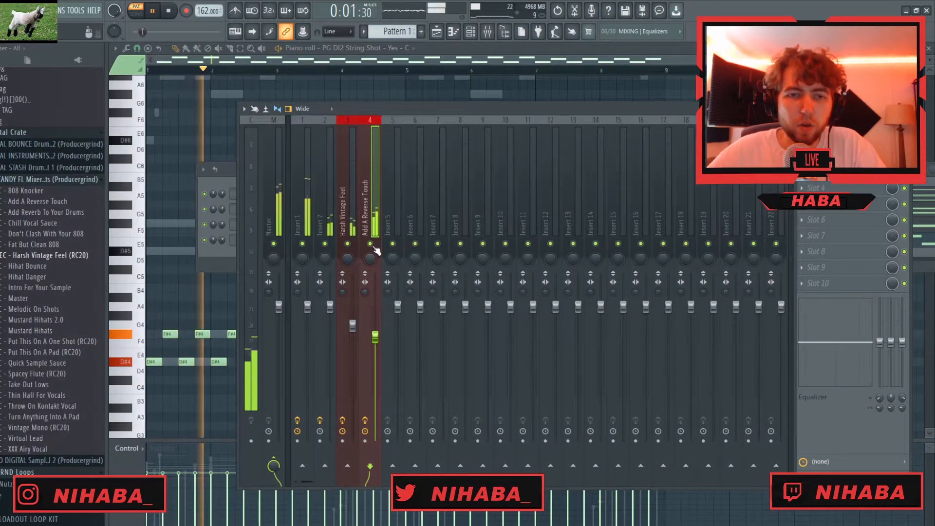
{"action": "left_click_drag", "start_coordinate": [375, 338], "coordinate": [375, 342]}
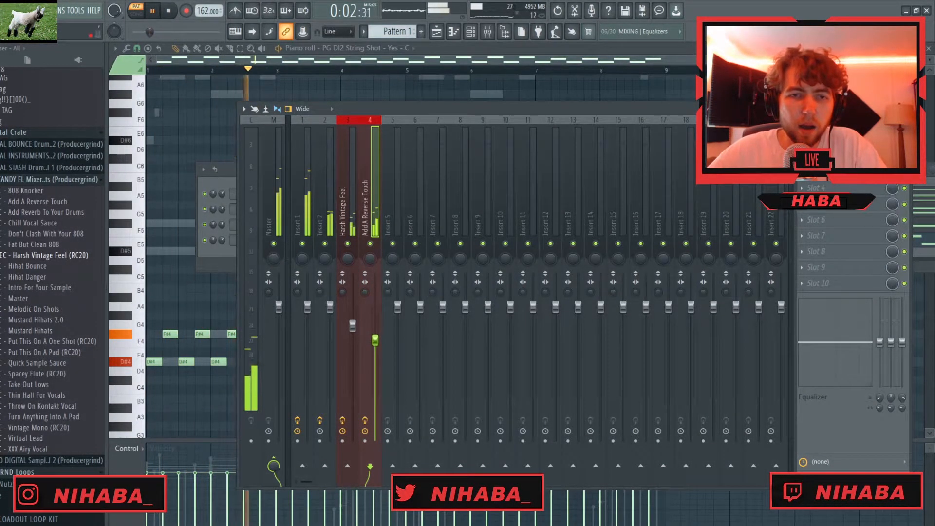
{"action": "left_click_drag", "start_coordinate": [307, 307], "coordinate": [308, 312]}
{"action": "key", "text": "Escape"}
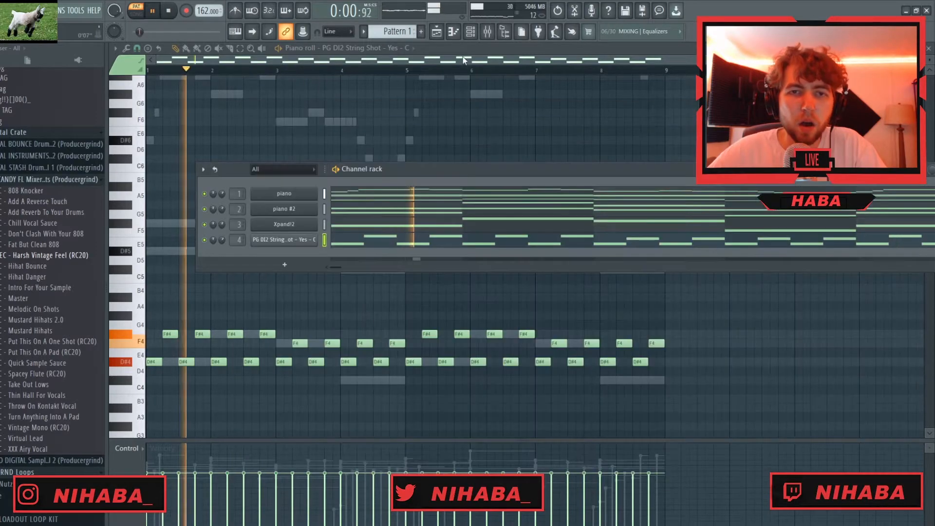
{"action": "key", "text": "space"}
- Place Pattern 1 at bar 1 of Track 1 in the playlist and set playback to song mode
{"action": "left_click", "coordinate": [928, 49]}
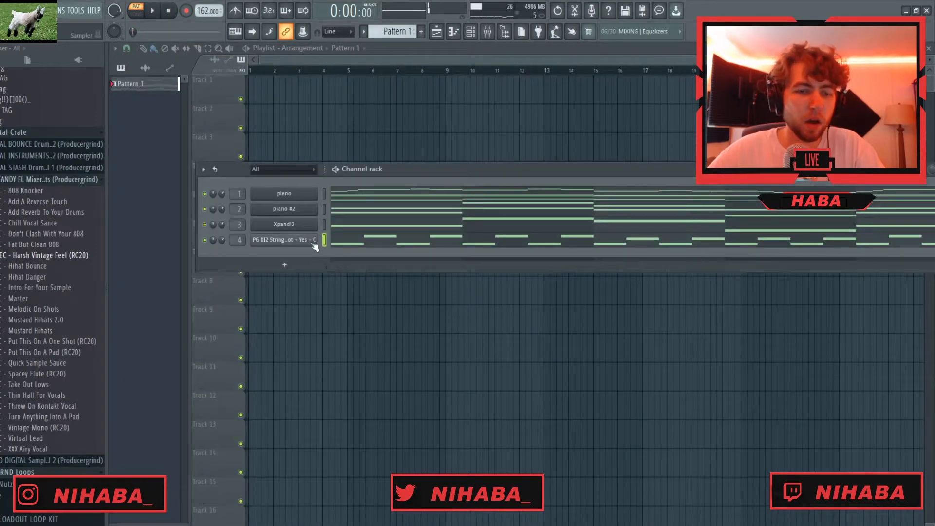
{"action": "left_click", "coordinate": [137, 88]}
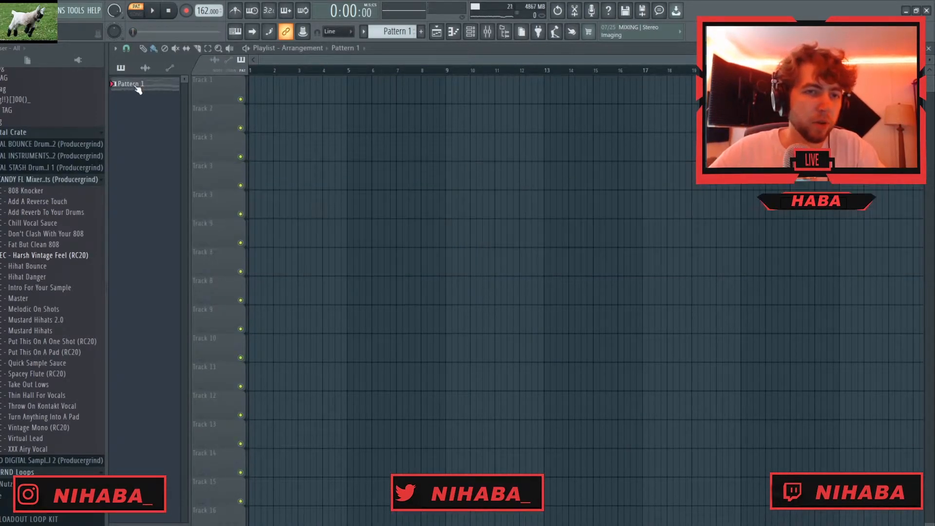
{"action": "left_click", "coordinate": [287, 92]}
{"action": "left_click_drag", "start_coordinate": [341, 96], "coordinate": [306, 96]}
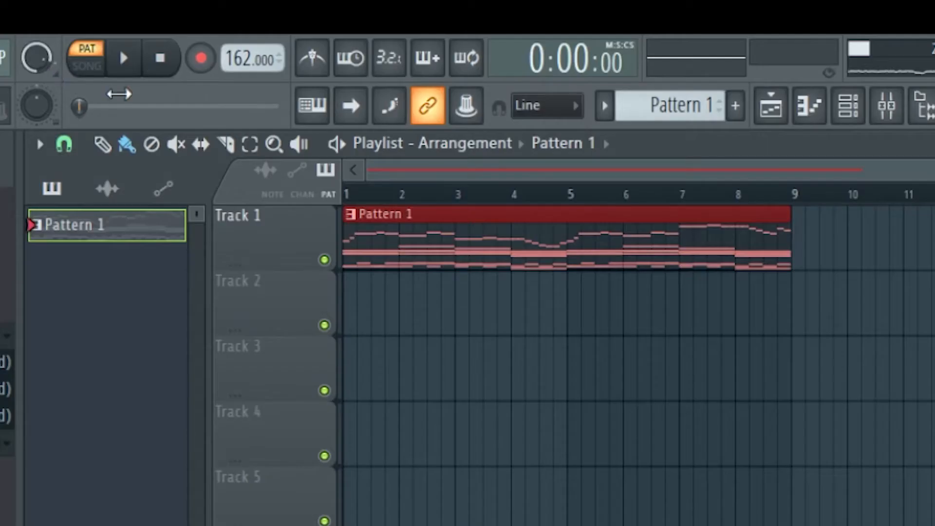
{"action": "left_click", "coordinate": [90, 68]}
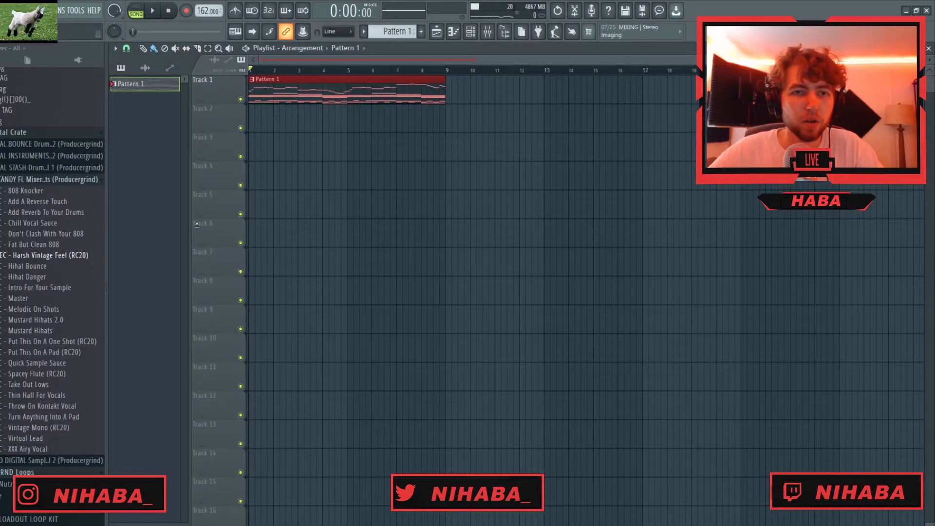
- Add the clap crunch sample as a channel and place a C5 hit on beat 3 of every bar over eight bars
{"action": "key", "text": "F6"}
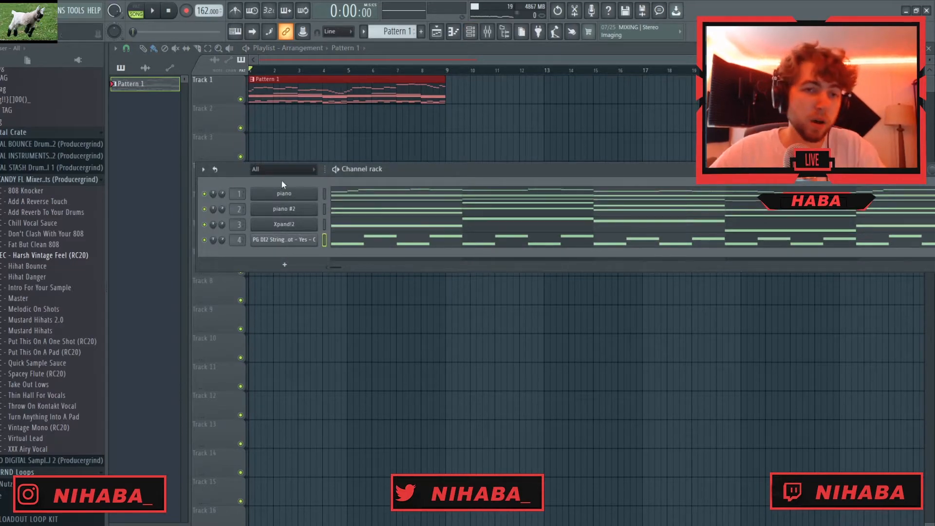
{"action": "scroll", "coordinate": [42, 318], "scroll_direction": "up", "scroll_amount": 9}
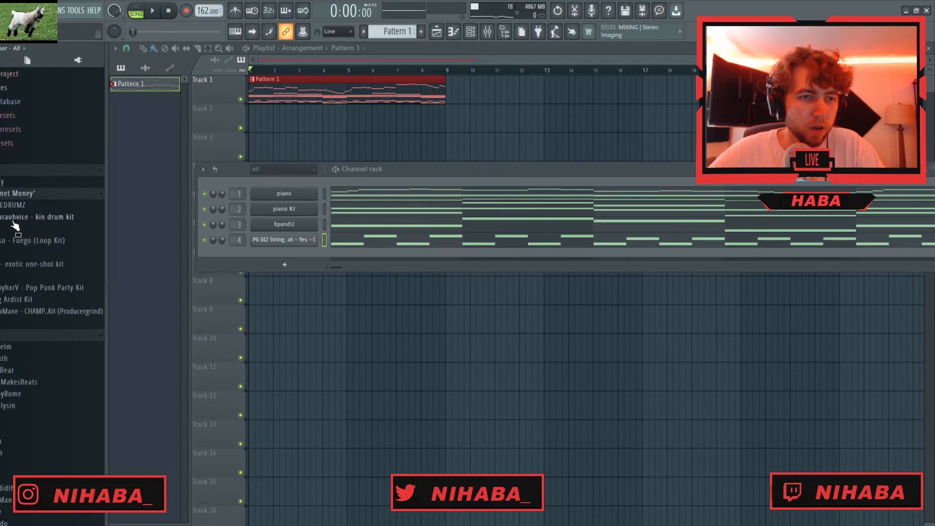
{"action": "left_click", "coordinate": [17, 205]}
{"action": "left_click", "coordinate": [7, 229]}
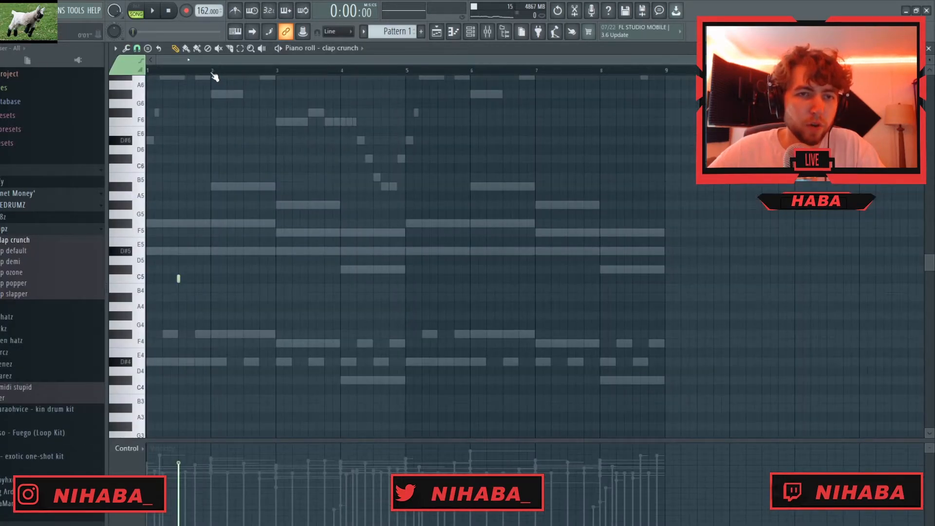
{"action": "left_click_drag", "start_coordinate": [215, 74], "coordinate": [1, 78]}
{"action": "key", "text": "ctrl+b"}
{"action": "key", "text": "ctrl+b"}
{"action": "key", "text": "ctrl+b"}
{"action": "key", "text": "ctrl+b"}
{"action": "key", "text": "ctrl+b"}
{"action": "key", "text": "ctrl+b"}
{"action": "key", "text": "ctrl+b"}
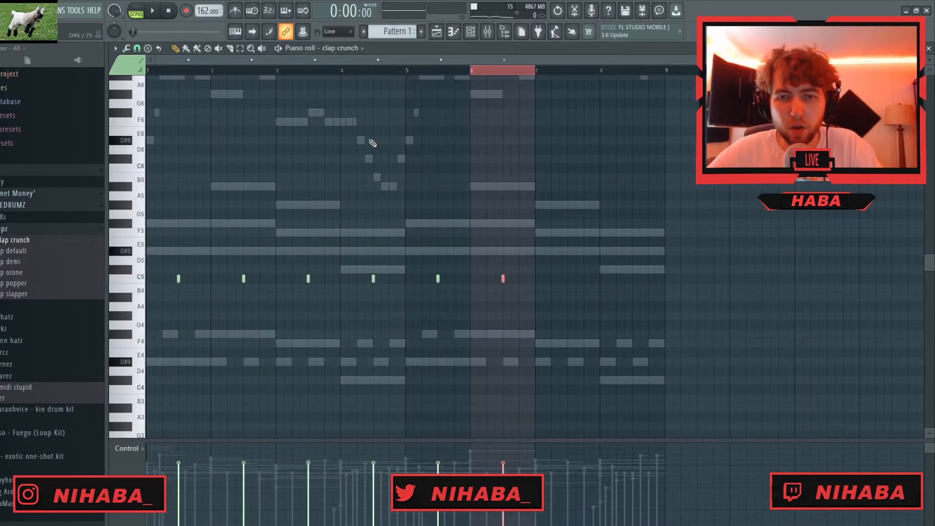
{"action": "key", "text": "Escape"}
- Lower the clap crunch channel's volume while the song plays
{"action": "key", "text": "space"}
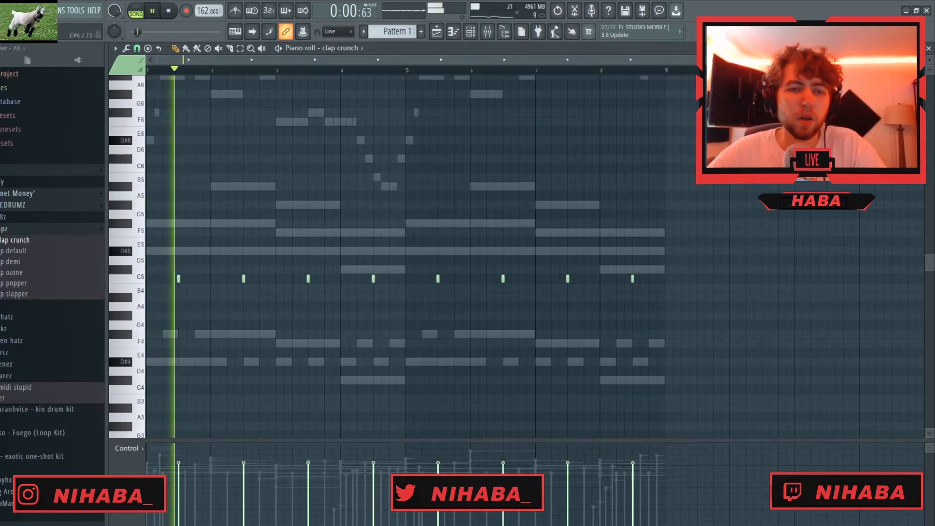
{"action": "left_click", "coordinate": [930, 49]}
{"action": "left_click_drag", "start_coordinate": [222, 255], "coordinate": [222, 263]}
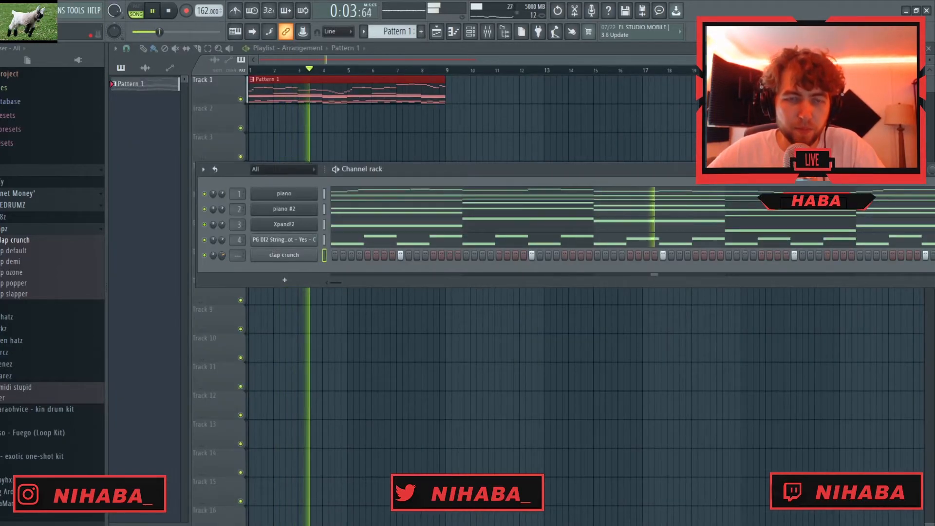
- Add the hihat whippa sample as a channel and fill all eight bars with C5 eighth notes
{"action": "left_click", "coordinate": [5, 228]}
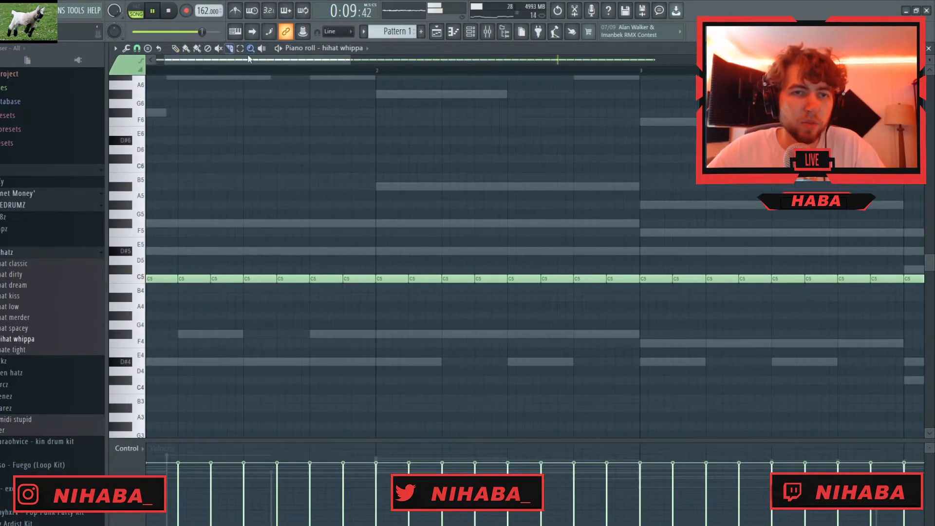
{"action": "left_click_drag", "start_coordinate": [222, 63], "coordinate": [212, 62]}
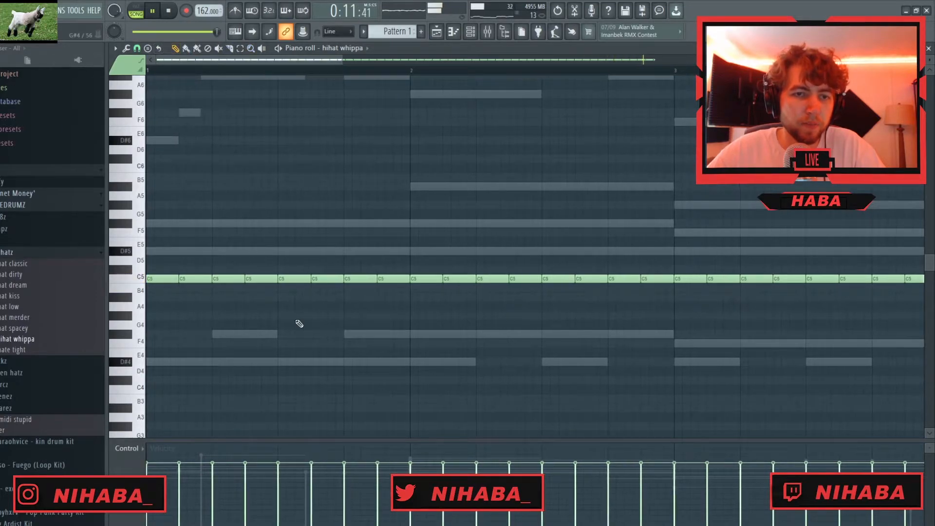
{"action": "key", "text": "space"}
{"action": "key", "text": "space"}
- Chop the hi-hat note on beat 4 of bar 1 into four, and delete the three hits from beat 2 through beat 3
{"action": "left_click", "coordinate": [351, 279], "text": "ctrl"}
{"action": "key", "text": "ctrl+u"}
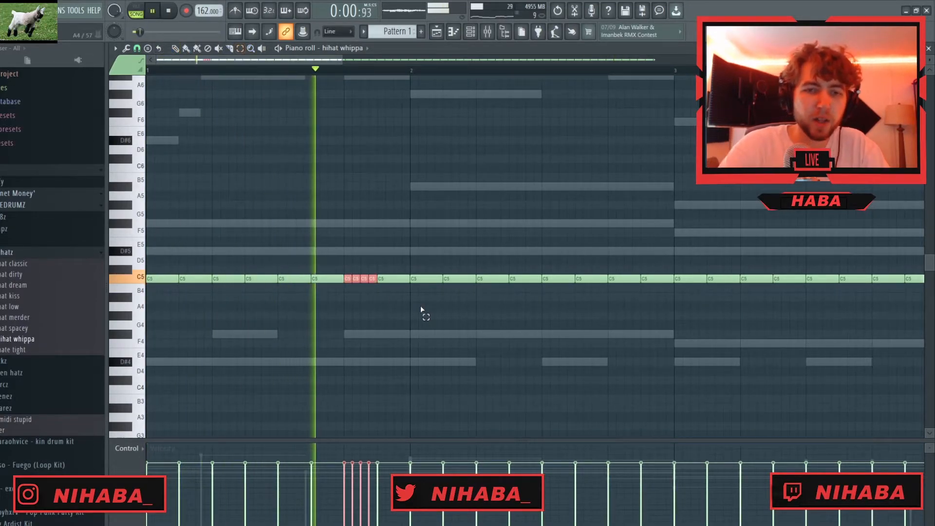
{"action": "right_click", "coordinate": [234, 288]}
{"action": "right_click", "coordinate": [265, 286]}
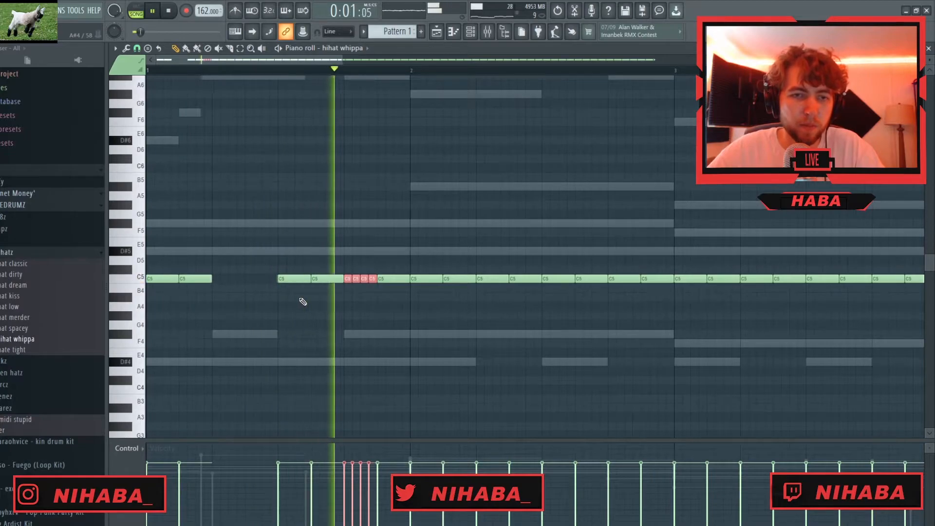
{"action": "right_click", "coordinate": [303, 279]}
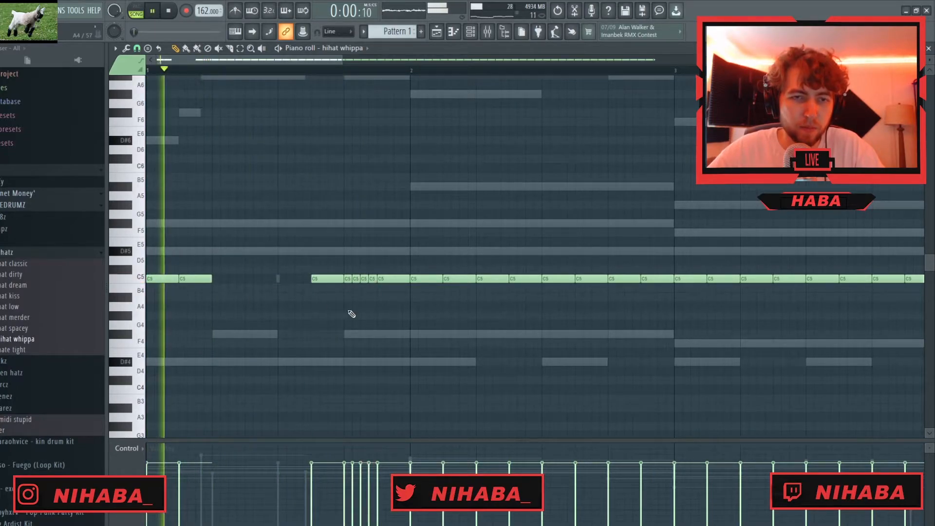
- Reduce the beat 4 roll to three short hits and replace bar 1's last eighth note with a copy two semitones lower
{"action": "scroll", "coordinate": [324, 329], "scroll_direction": "up", "scroll_amount": 4}
{"action": "key", "text": "space"}
{"action": "left_click", "coordinate": [437, 275], "text": "ctrl"}
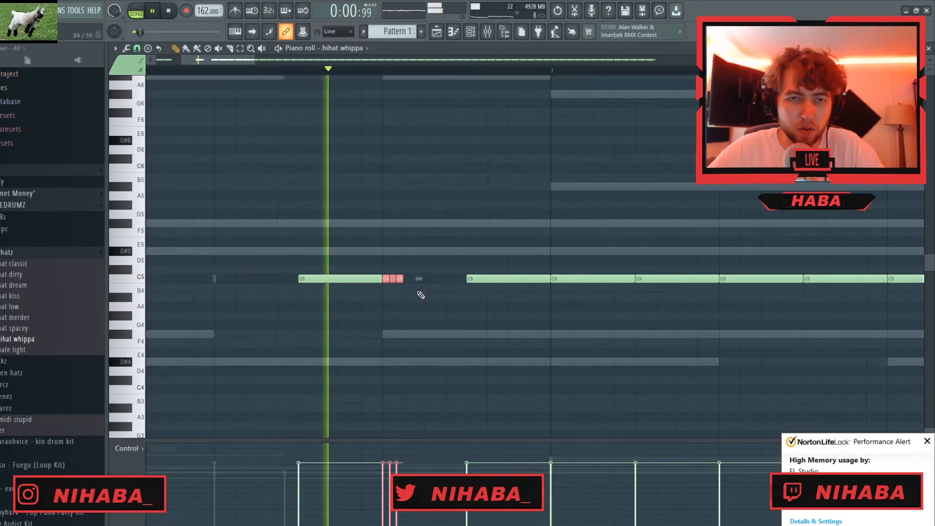
{"action": "scroll", "coordinate": [370, 301], "scroll_direction": "down", "scroll_amount": 3}
{"action": "left_click_drag", "start_coordinate": [396, 279], "coordinate": [403, 279]}
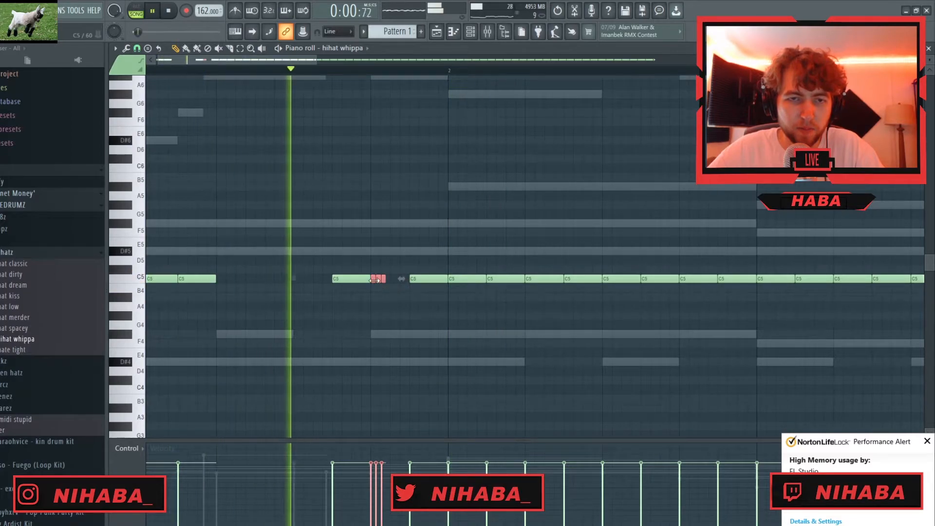
{"action": "left_click_drag", "start_coordinate": [374, 281], "coordinate": [413, 303]}
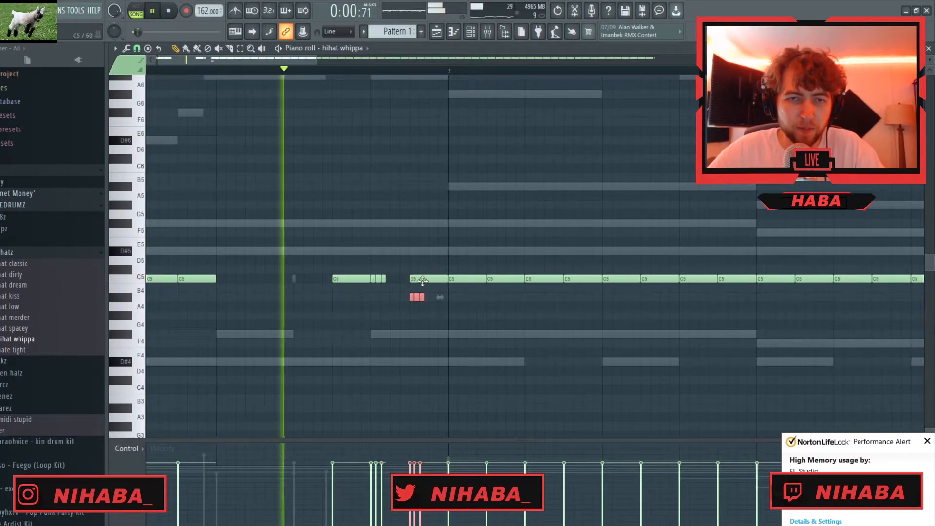
{"action": "scroll", "coordinate": [305, 328], "scroll_direction": "down", "scroll_amount": 3}
{"action": "key", "text": "Delete"}
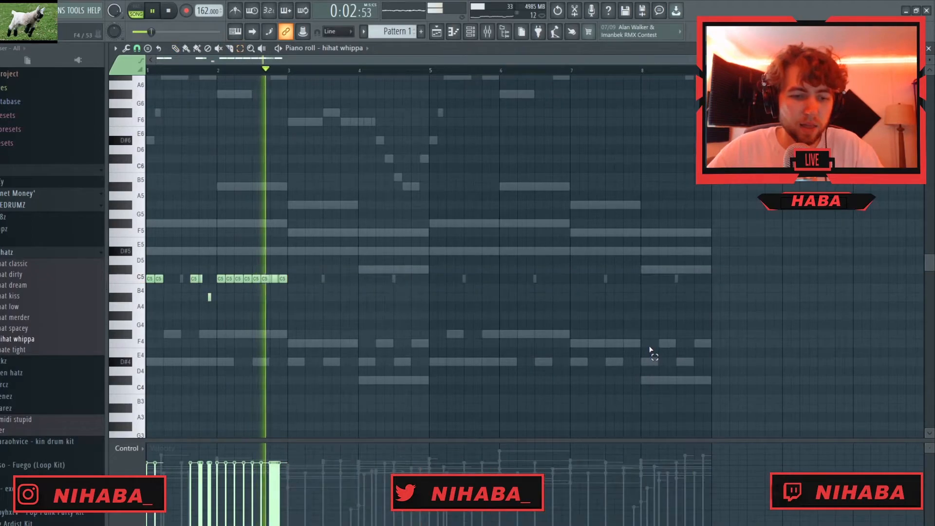
- Duplicate the two-bar hi-hat pattern until it fills all eight bars
{"action": "key", "text": "ctrl+b"}
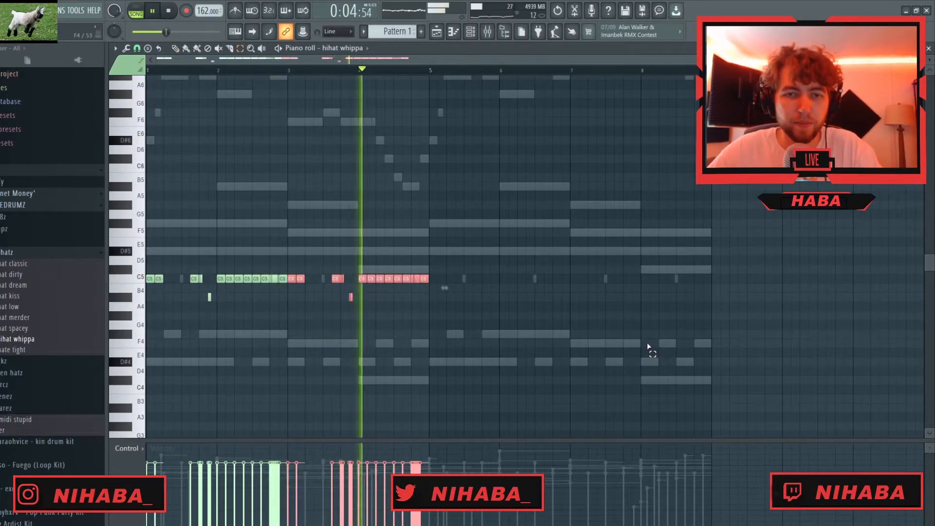
{"action": "key", "text": "ctrl+b"}
{"action": "key", "text": "ctrl+b"}
{"action": "key", "text": "ctrl+d"}
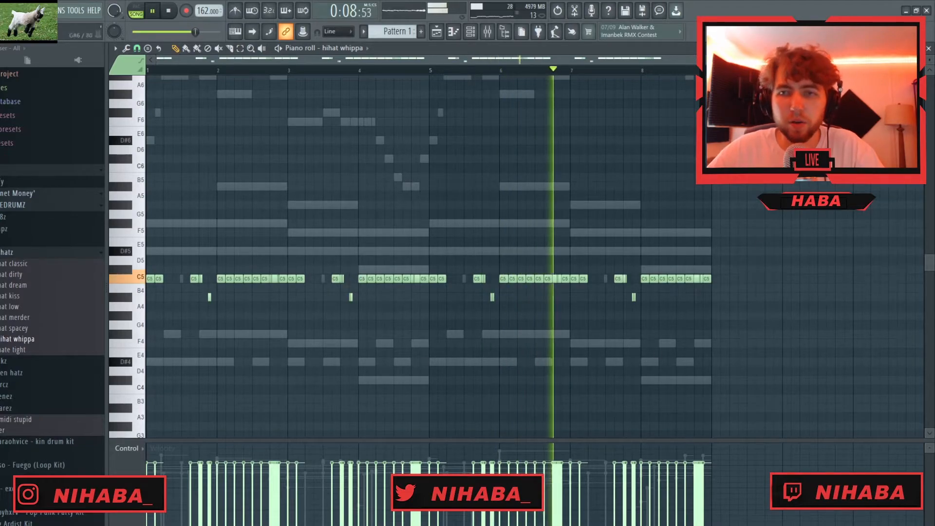
{"action": "key", "text": "Escape"}
- Load the 808 spinzclassic sample as a new channel and set it to cut itself
{"action": "left_click", "coordinate": [5, 216]}
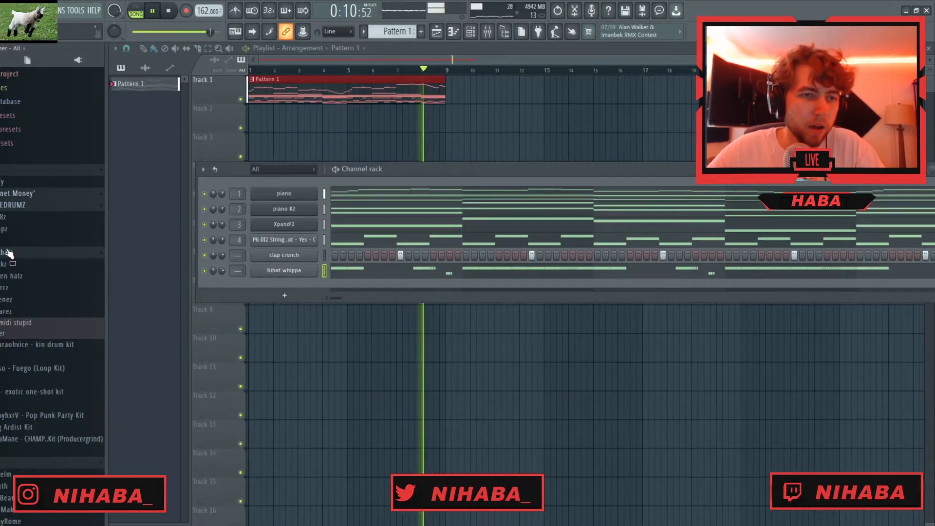
{"action": "key", "text": "space"}
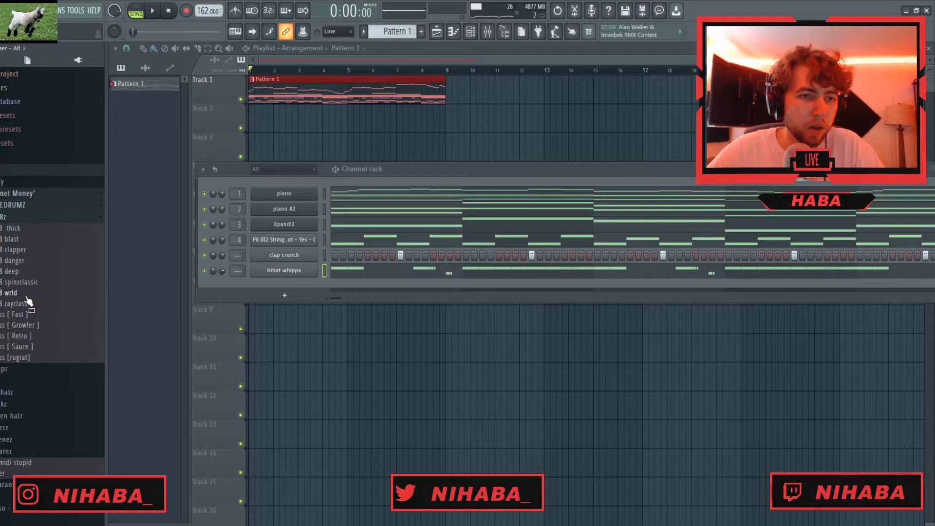
{"action": "left_click_drag", "start_coordinate": [27, 301], "coordinate": [209, 250]}
{"action": "left_click", "coordinate": [185, 127]}
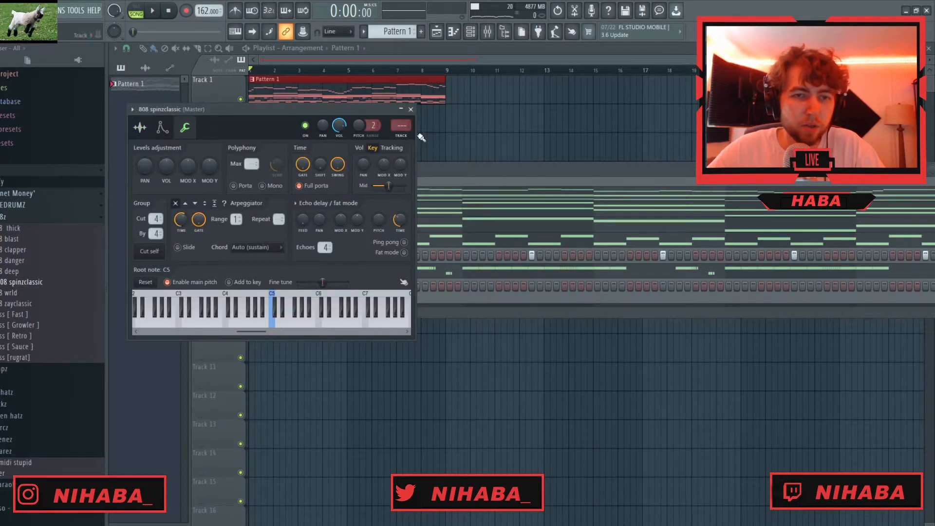
{"action": "left_click", "coordinate": [411, 109]}
- Draw eighth-long 808 notes D#5, F#5, F5 and C#5, one per bar over bars 1 to 4, and raise their velocities to maximum
{"action": "right_click", "coordinate": [292, 285]}
{"action": "left_click", "coordinate": [351, 284]}
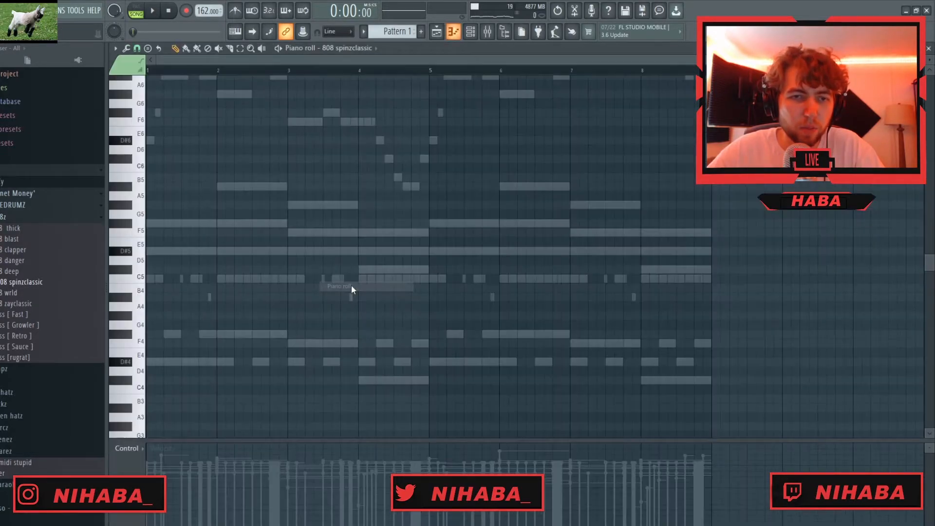
{"action": "scroll", "coordinate": [169, 366], "scroll_direction": "up", "scroll_amount": 4}
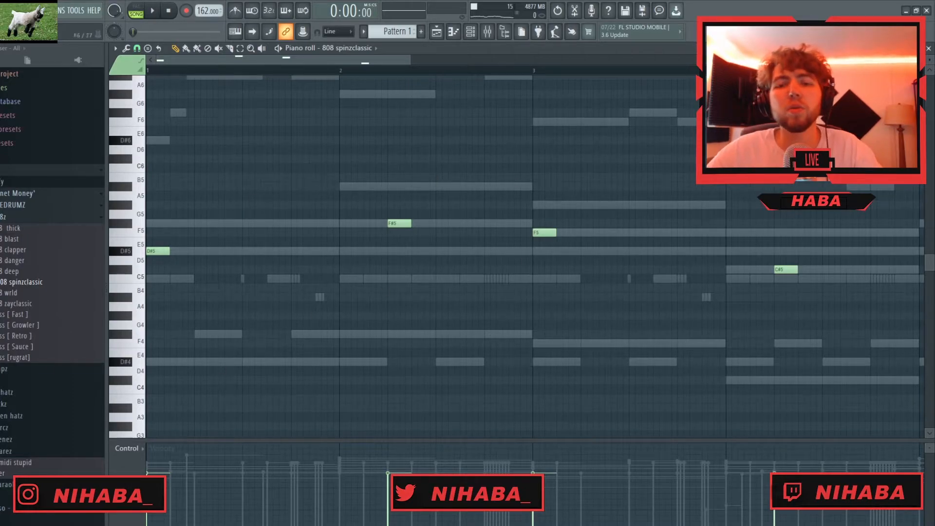
{"action": "scroll", "coordinate": [364, 355], "scroll_direction": "down", "scroll_amount": 3}
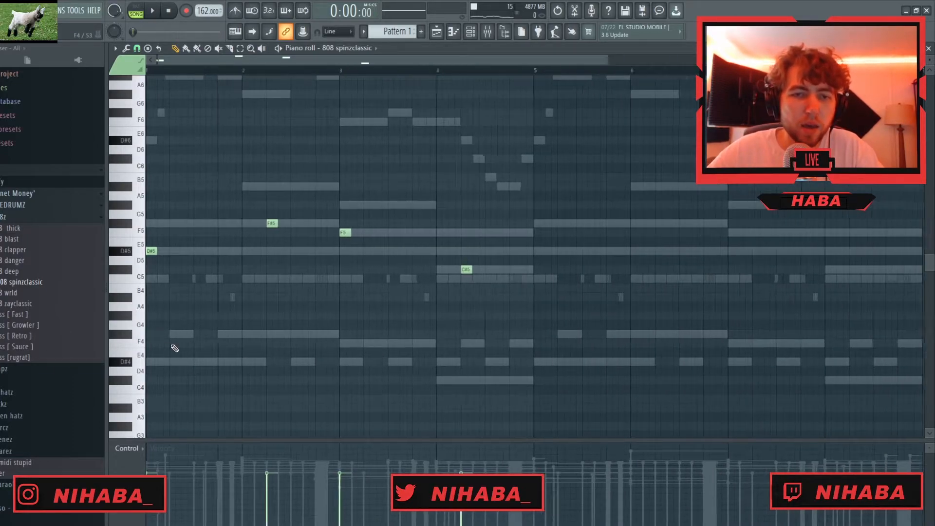
{"action": "scroll", "coordinate": [168, 380], "scroll_direction": "up", "scroll_amount": 1}
{"action": "scroll", "coordinate": [281, 278], "scroll_direction": "left", "scroll_amount": 1}
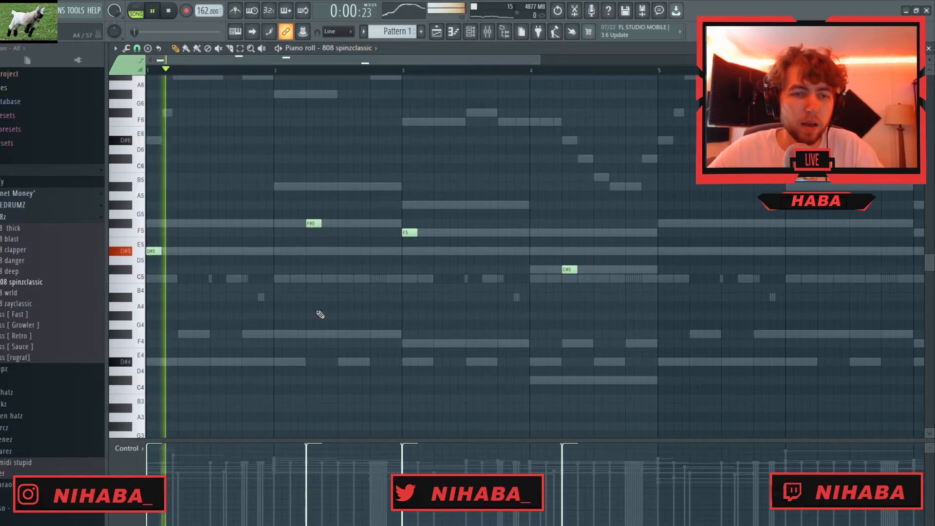
- Add extra F#5, F5 and C#5 hits to the 808 line and extend it through bar 8 with extra D#5 hits in bar 5
{"action": "scroll", "coordinate": [182, 281], "scroll_direction": "up", "scroll_amount": 2}
{"action": "left_click", "coordinate": [516, 223]}
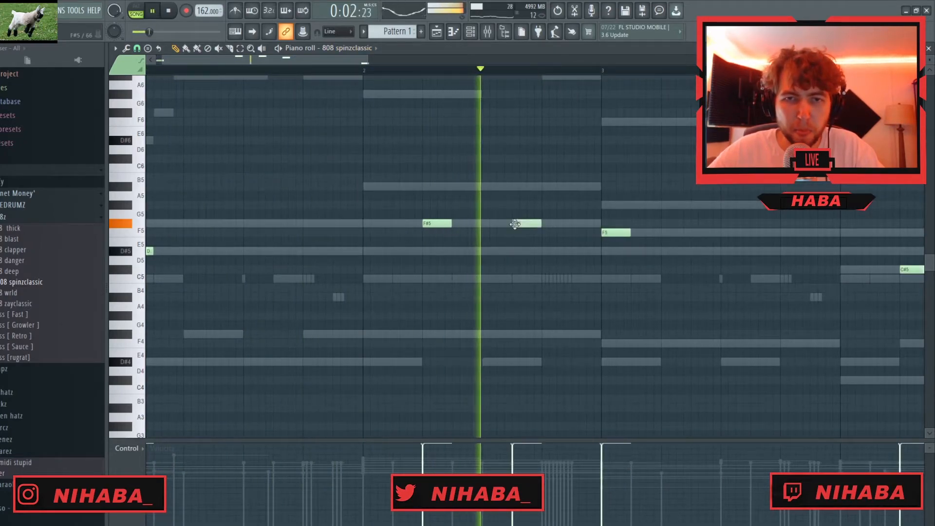
{"action": "scroll", "coordinate": [578, 345], "scroll_direction": "down", "scroll_amount": 2}
{"action": "left_click", "coordinate": [533, 233]}
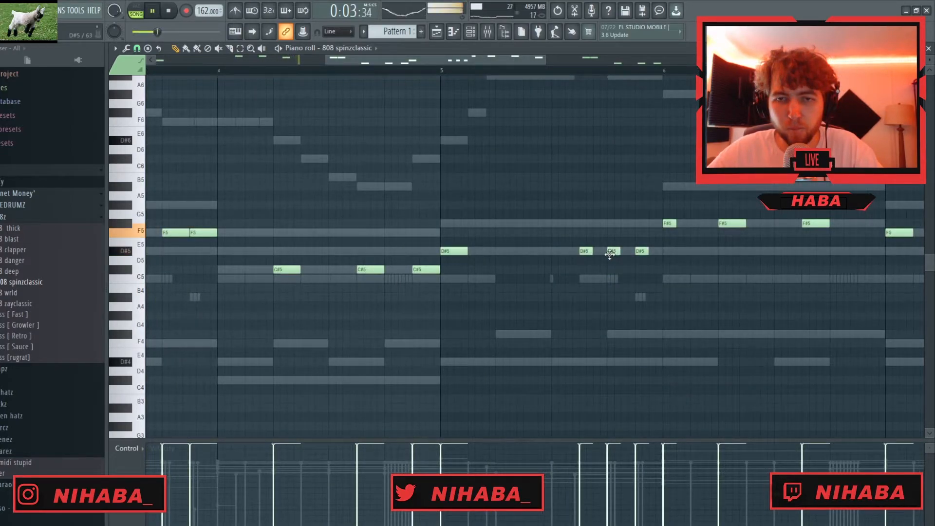
- Delete the last C#5 hit of the 808 line in bar 4
{"action": "right_click", "coordinate": [426, 269]}
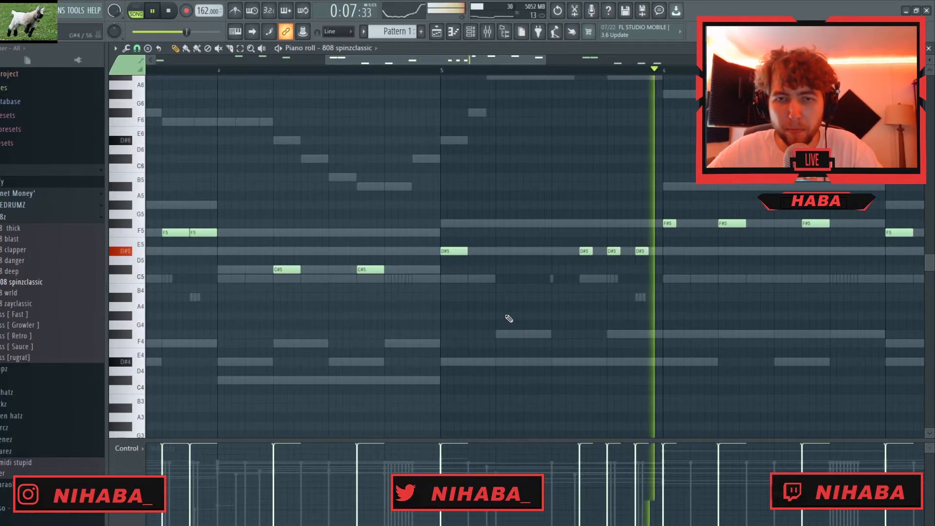
{"action": "scroll", "coordinate": [559, 390], "scroll_direction": "down", "scroll_amount": 5}
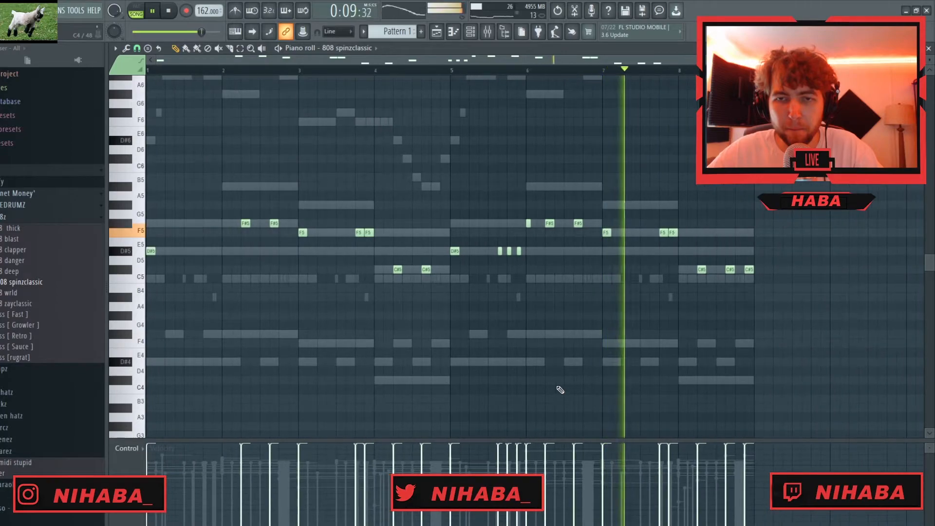
{"action": "scroll", "coordinate": [560, 390], "scroll_direction": "up", "scroll_amount": 5}
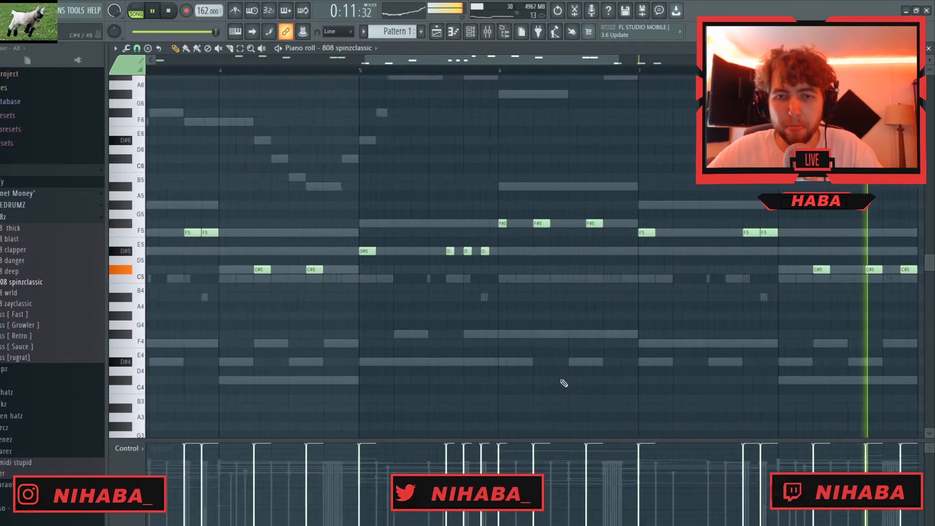
- Delete the F#5 hit at the start of bar 6 in the 808 line
{"action": "scroll", "coordinate": [611, 279], "scroll_direction": "up", "scroll_amount": 3}
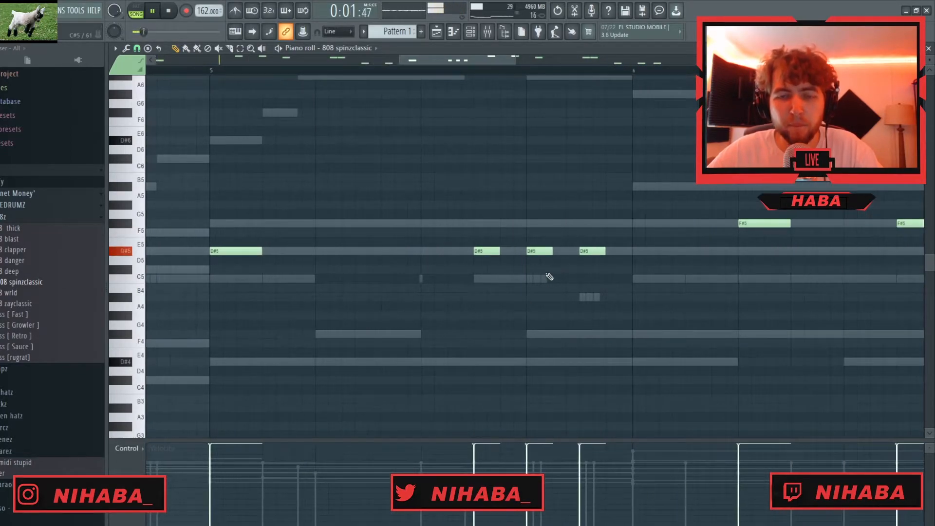
{"action": "scroll", "coordinate": [549, 276], "scroll_direction": "down", "scroll_amount": 4}
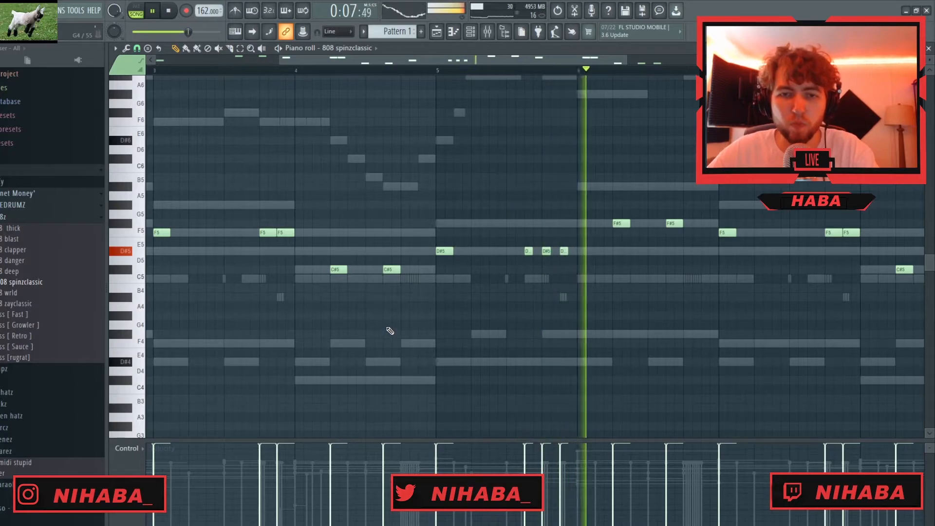
{"action": "key", "text": "F6"}
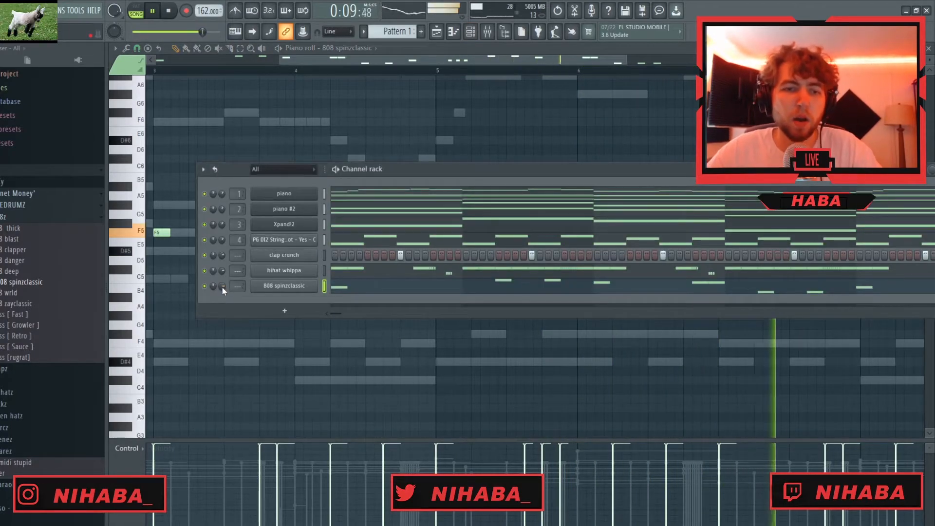
{"action": "key", "text": "F6"}
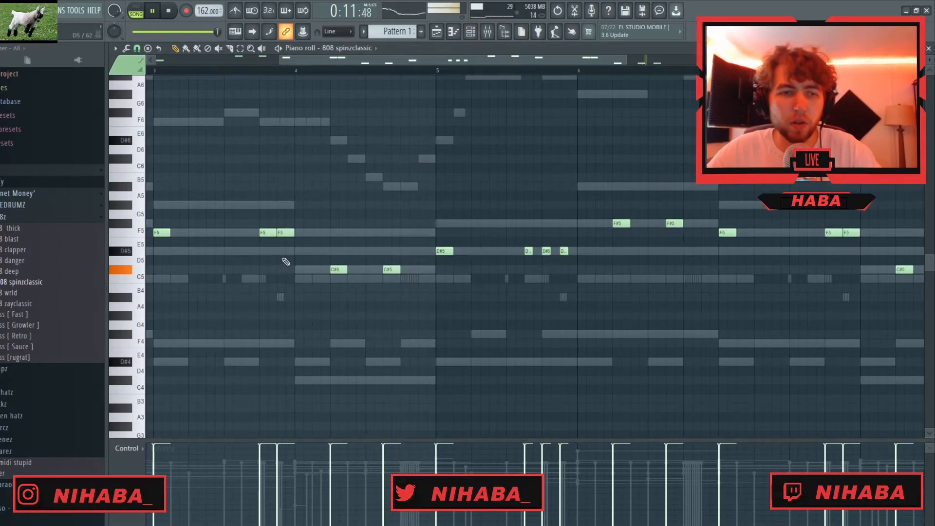
- Load the Rack Kick sample from the kicks folder as a new channel
{"action": "left_click", "coordinate": [16, 217]}
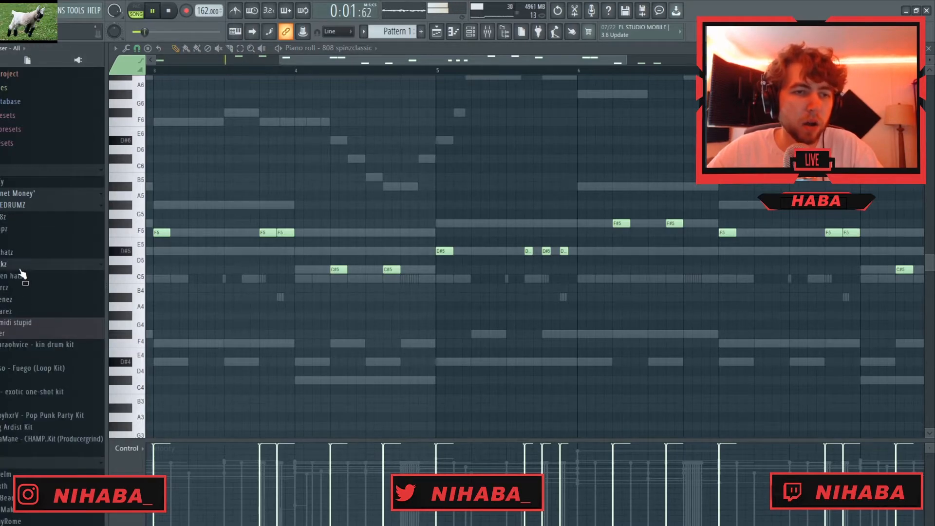
{"action": "left_click", "coordinate": [20, 269]}
{"action": "left_click_drag", "start_coordinate": [20, 302], "coordinate": [280, 300]}
{"action": "key", "text": "F6"}
- Copy the 808 spinzclassic notes into the Rack Kick channel and put them all on C5
{"action": "right_click", "coordinate": [294, 286]}
{"action": "left_click", "coordinate": [422, 297]}
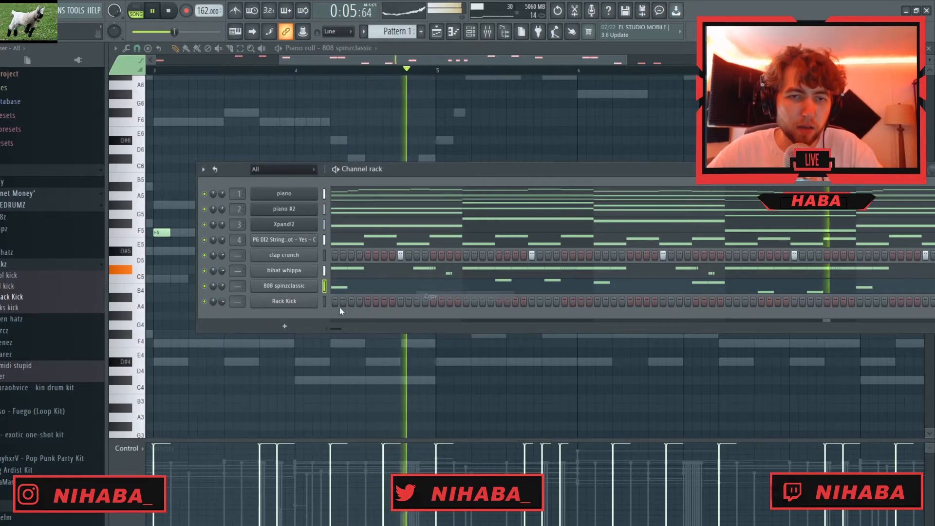
{"action": "right_click", "coordinate": [298, 301]}
{"action": "left_click", "coordinate": [437, 320]}
{"action": "right_click", "coordinate": [284, 302]}
{"action": "left_click", "coordinate": [366, 312]}
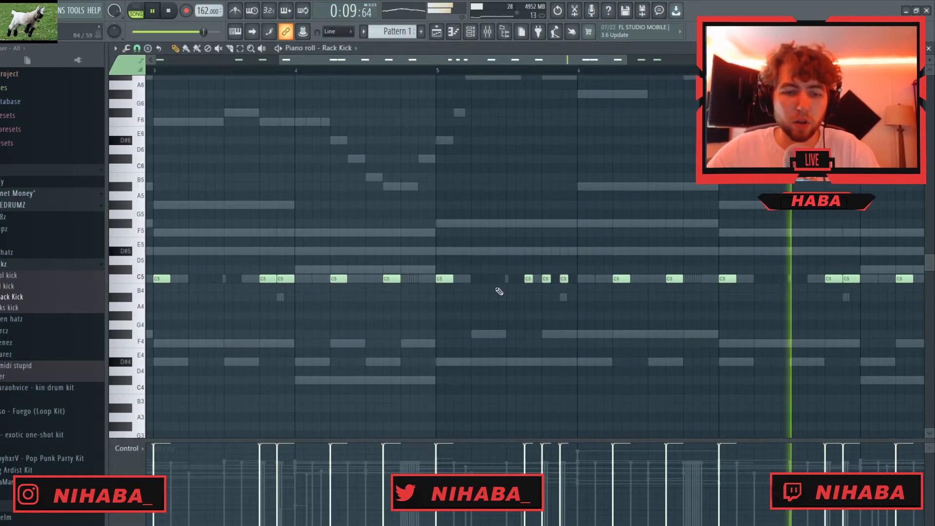
- Check the Rack Kick's sampler settings and the 808 channel's cut options
{"action": "key", "text": "space"}
{"action": "key", "text": "F6"}
{"action": "left_click", "coordinate": [286, 303]}
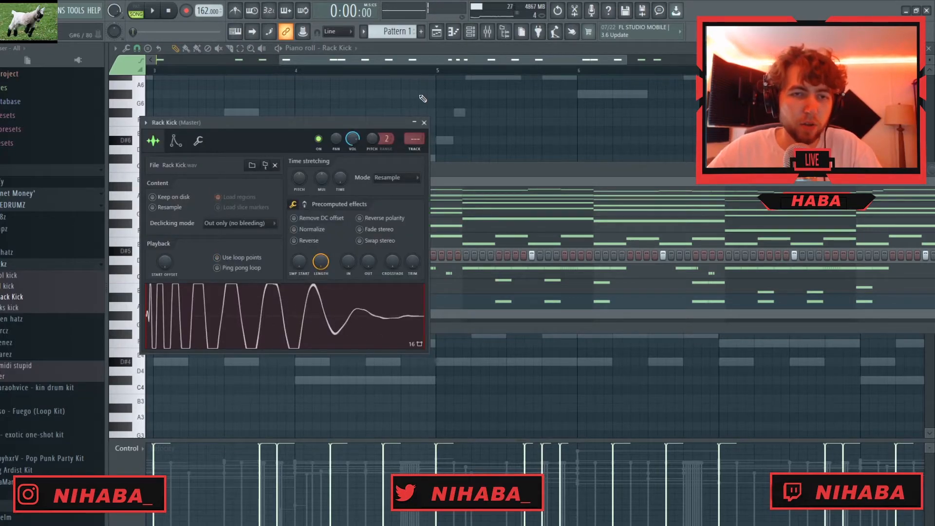
{"action": "left_click", "coordinate": [425, 122]}
{"action": "right_click", "coordinate": [280, 286]}
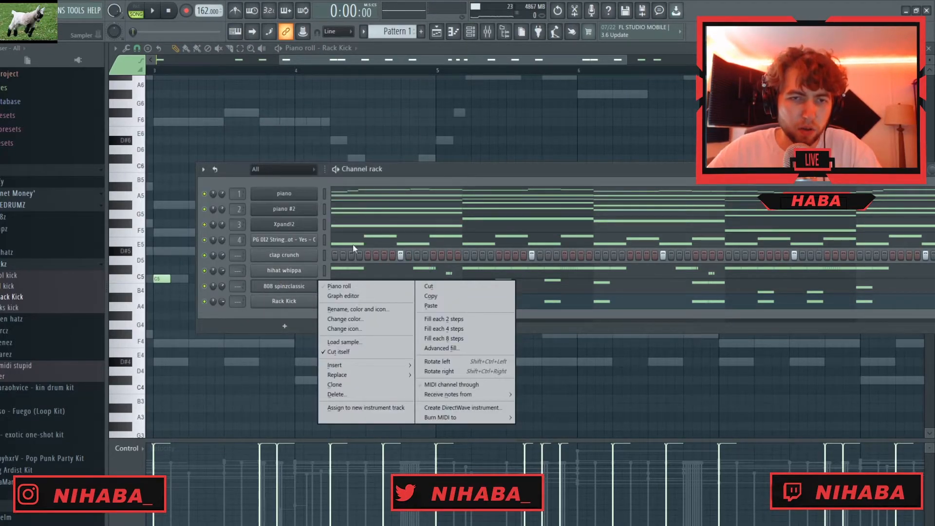
{"action": "left_click", "coordinate": [419, 167]}
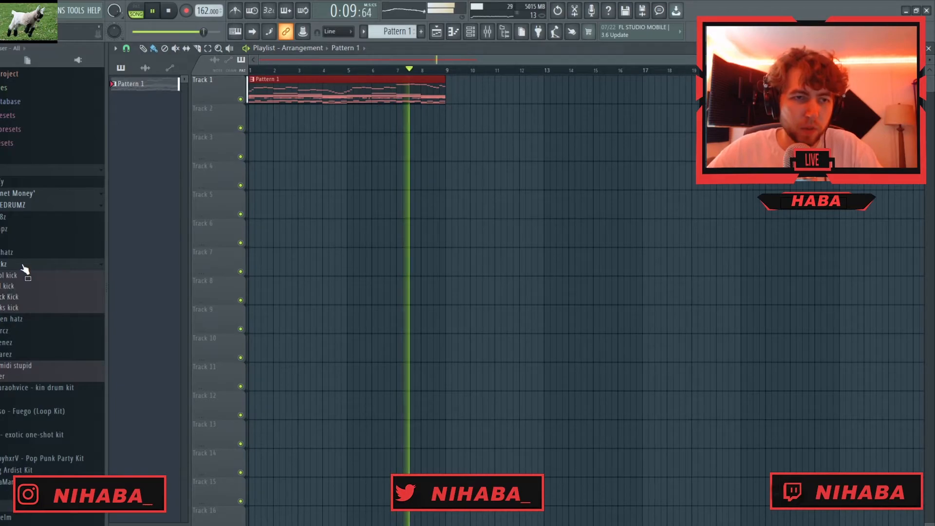
- Load the ohat lightning sample as a new channel and place a hit on beat 2 of bars 1, 3, 5 and 7
{"action": "left_click", "coordinate": [24, 265]}
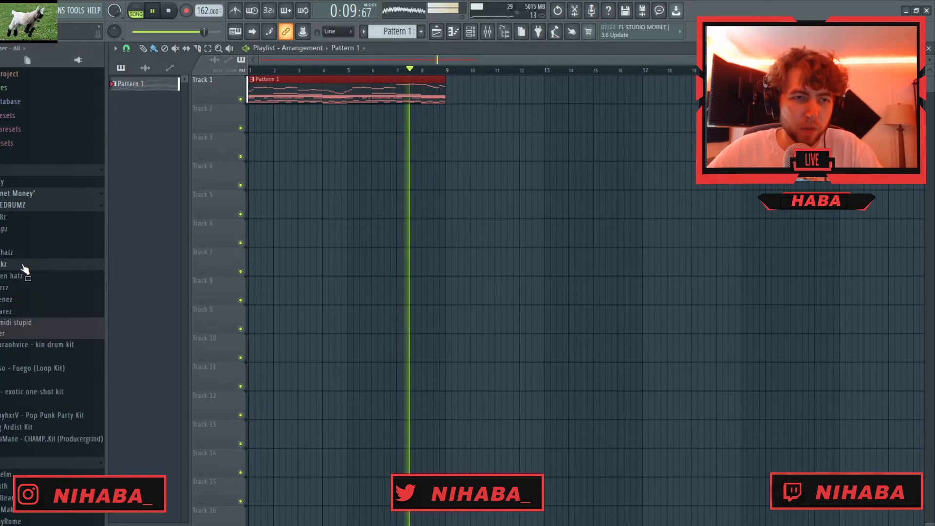
{"action": "left_click", "coordinate": [20, 275]}
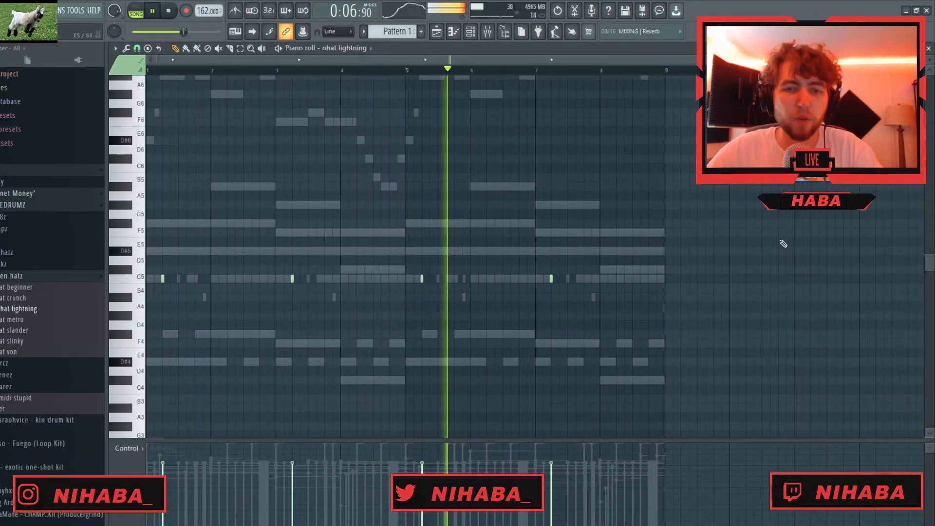
{"action": "left_click", "coordinate": [929, 48]}
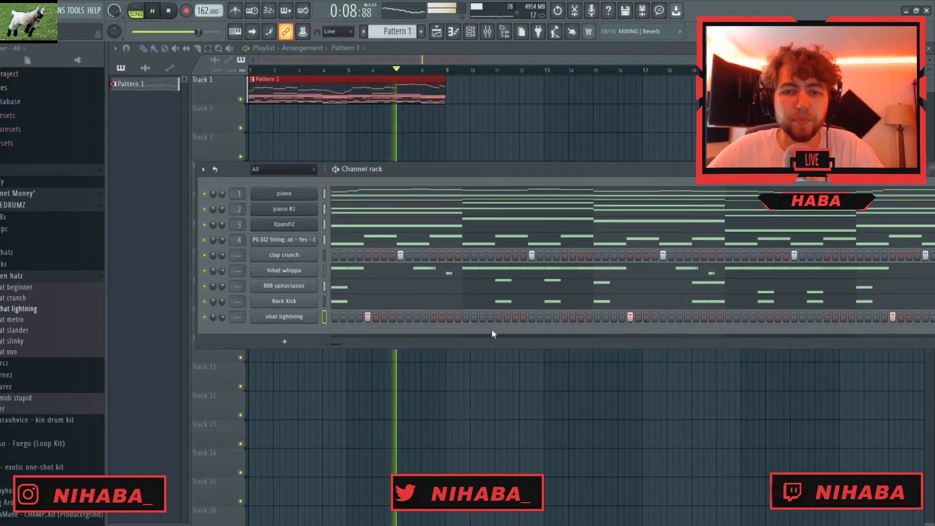
- Load the snare 3 sample as a new channel and place accent hits, including step 3 of bar 2 and step 7 of bar 4
{"action": "left_click", "coordinate": [22, 276]}
{"action": "left_click", "coordinate": [20, 312]}
{"action": "left_click", "coordinate": [29, 369]}
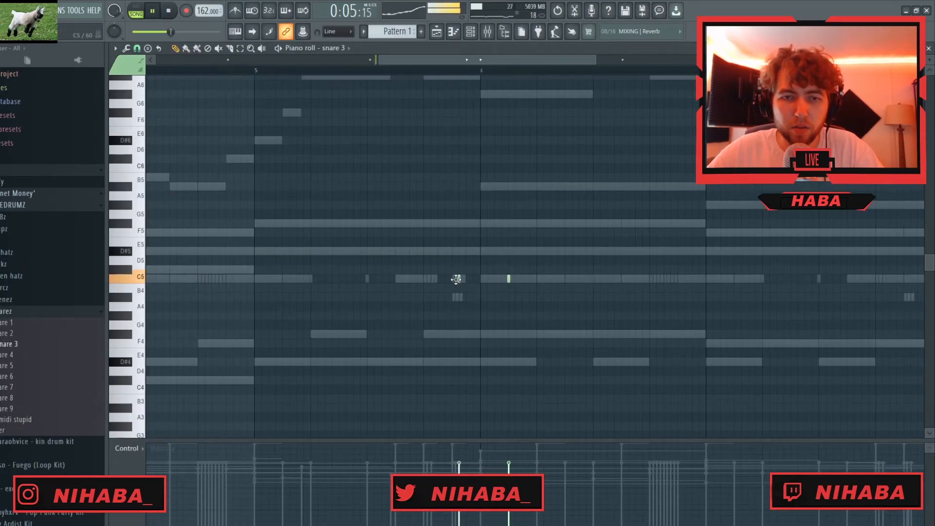
{"action": "left_click_drag", "start_coordinate": [459, 280], "coordinate": [452, 280]}
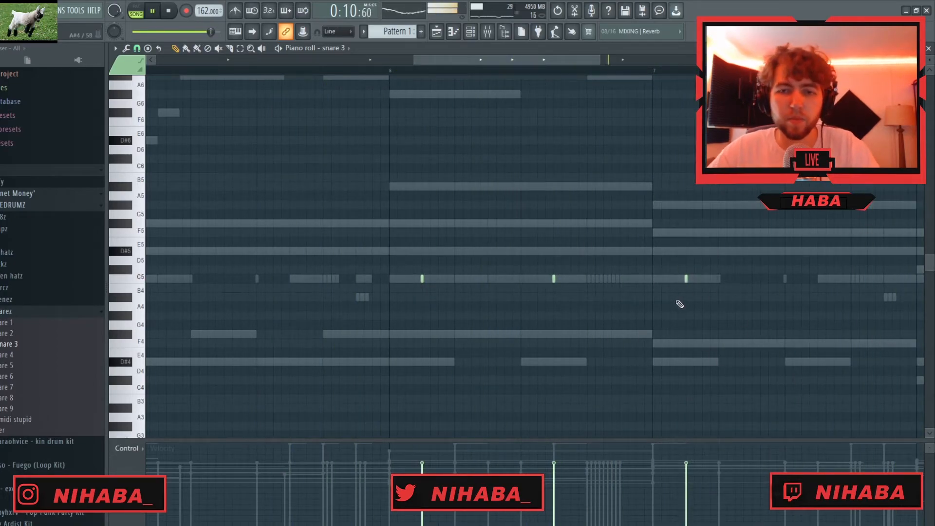
{"action": "key", "text": "space"}
{"action": "scroll", "coordinate": [632, 351], "scroll_direction": "down", "scroll_amount": 6}
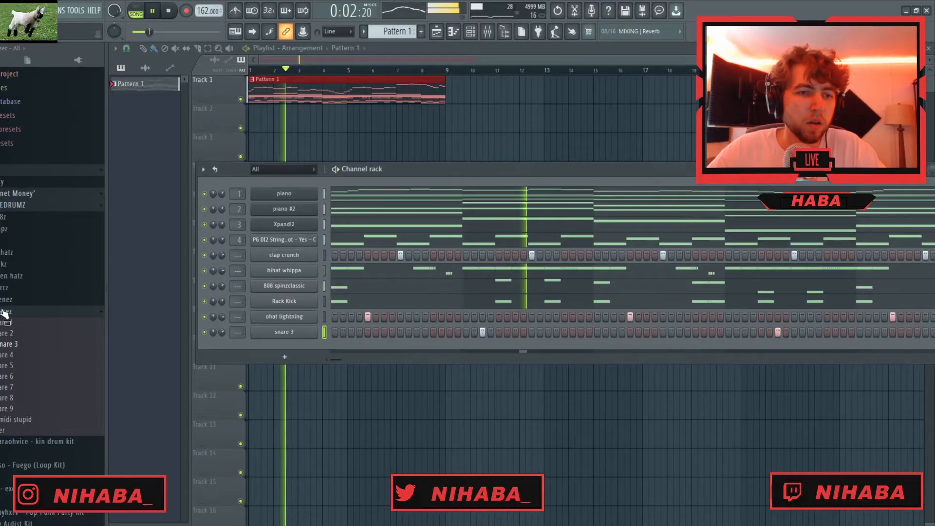
- Load skrt perc, space sizzle and rim slap as new channels, with space sizzle hits at the start of bars 1 and 5
{"action": "left_click", "coordinate": [10, 290]}
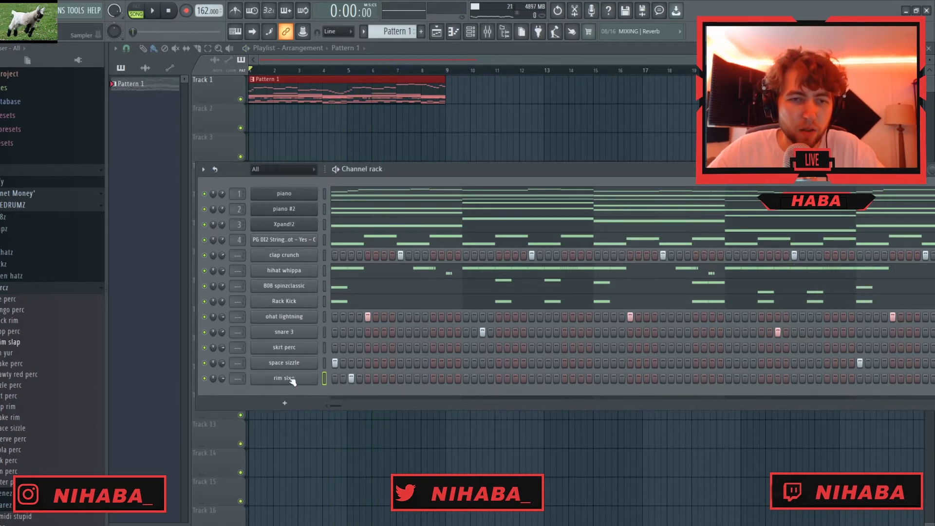
{"action": "left_click", "coordinate": [293, 378]}
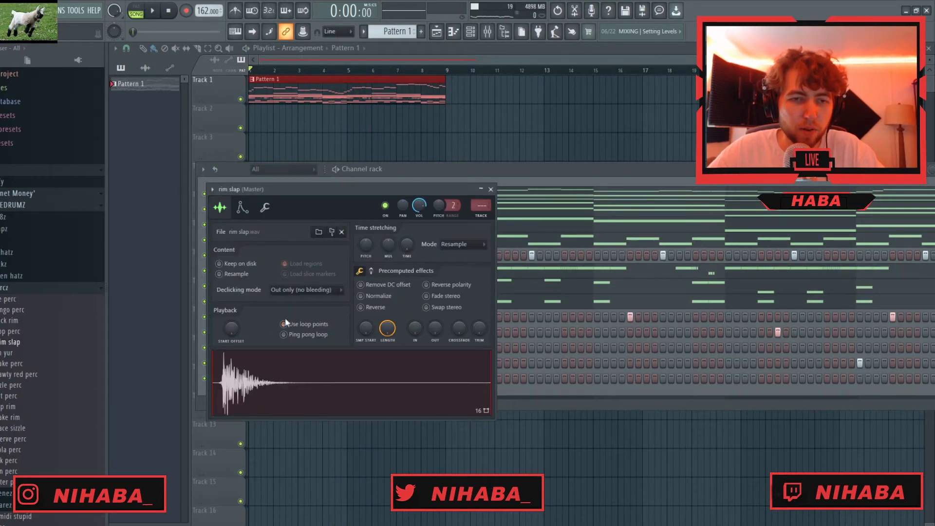
{"action": "left_click", "coordinate": [490, 189]}
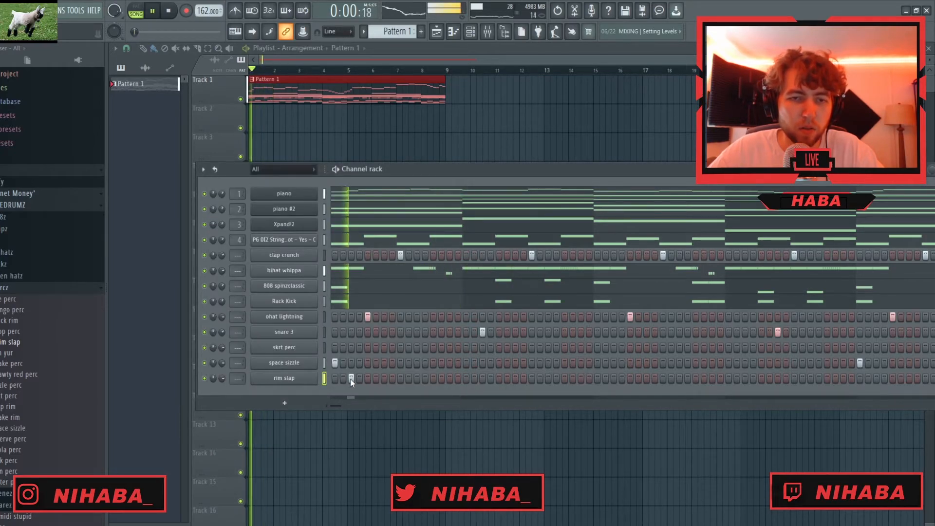
- Place a rim slap hit on step 7 of bar 1 and repeat it four bars on, in bar 5
{"action": "left_click", "coordinate": [384, 378]}
{"action": "key", "text": "space"}
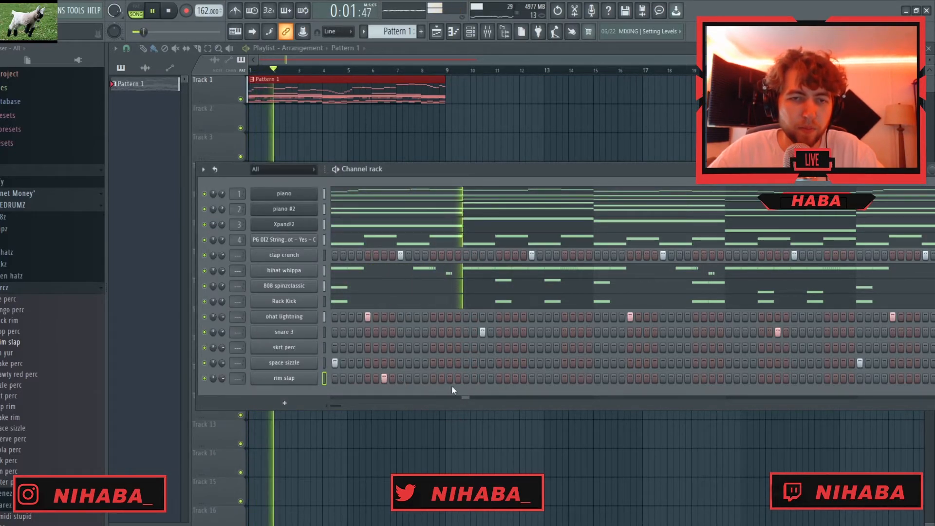
{"action": "right_click", "coordinate": [294, 383]}
{"action": "left_click", "coordinate": [311, 390]}
{"action": "left_click_drag", "start_coordinate": [407, 70], "coordinate": [148, 71]}
{"action": "key", "text": "ctrl+b"}
{"action": "key", "text": "ctrl+d"}
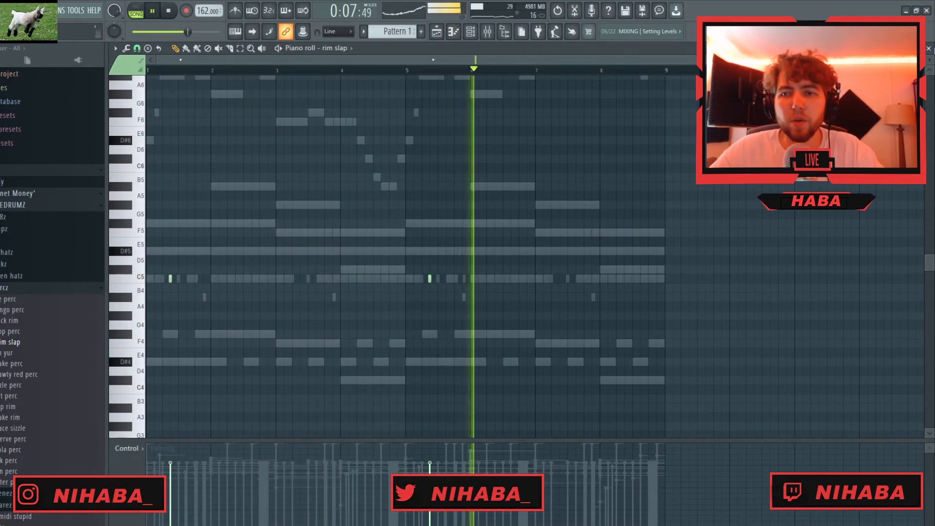
{"action": "left_click", "coordinate": [928, 49]}
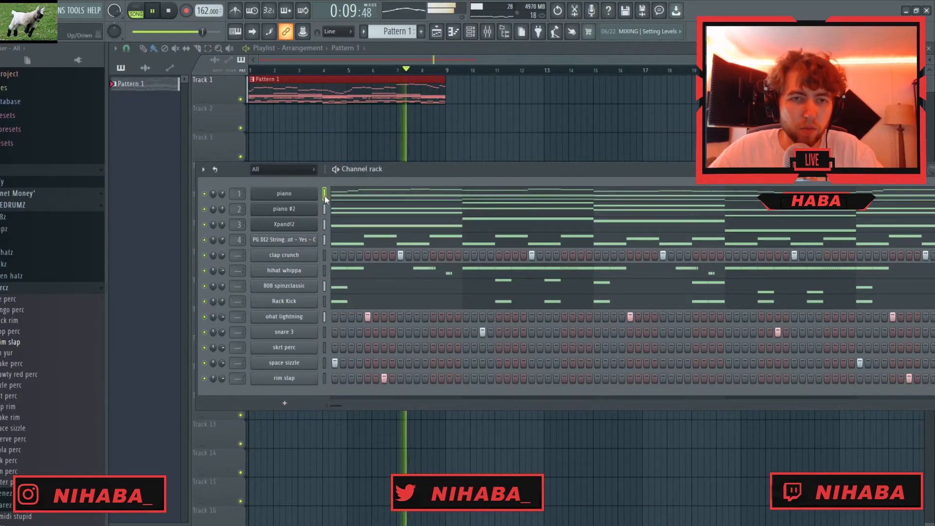
- Route all channels to their own mixer tracks and balance the levels, raising the 808 and kick and lowering the pianos, pad, hats and percussion
{"action": "key", "text": "F9"}
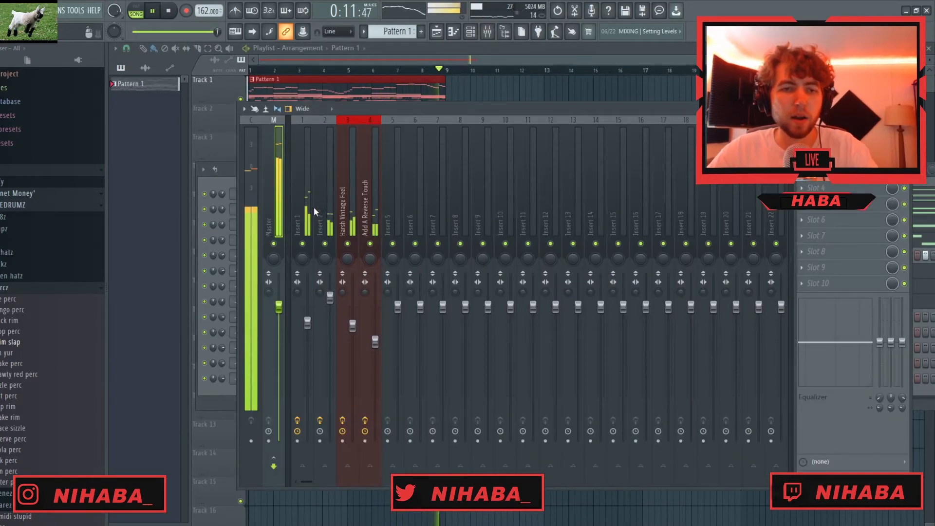
{"action": "key", "text": "ctrl+l"}
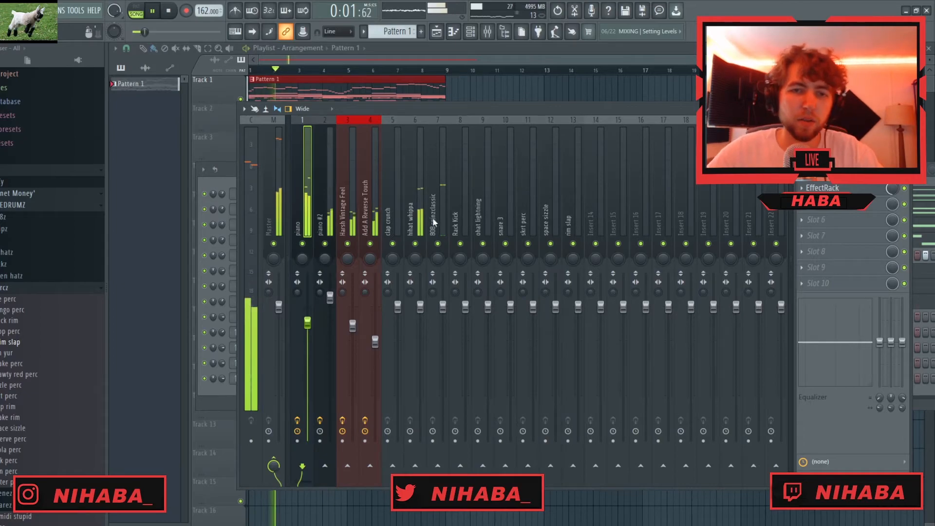
{"action": "right_click", "coordinate": [440, 244]}
{"action": "key", "text": "space"}
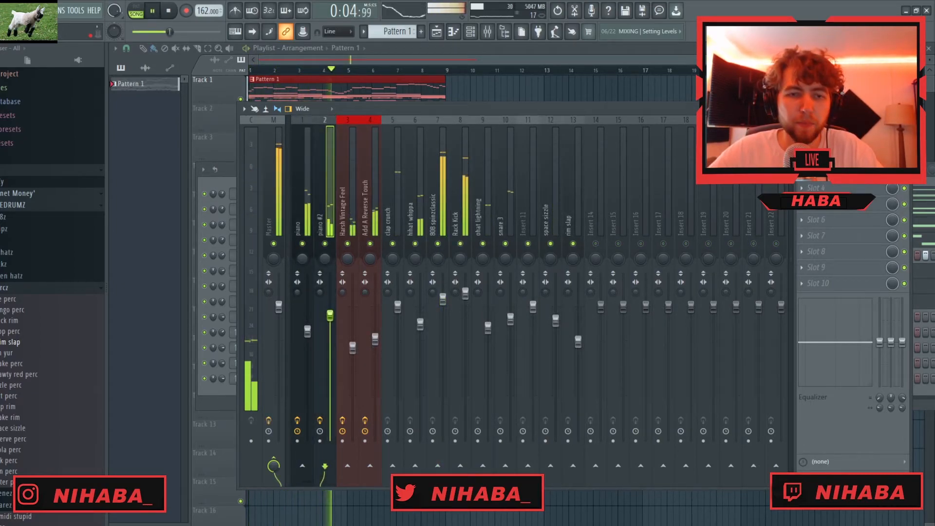
- Set up the Fruity parametric EQ with a gentle curve and the Fruity soft clipper on the master track
{"action": "left_click", "coordinate": [275, 217]}
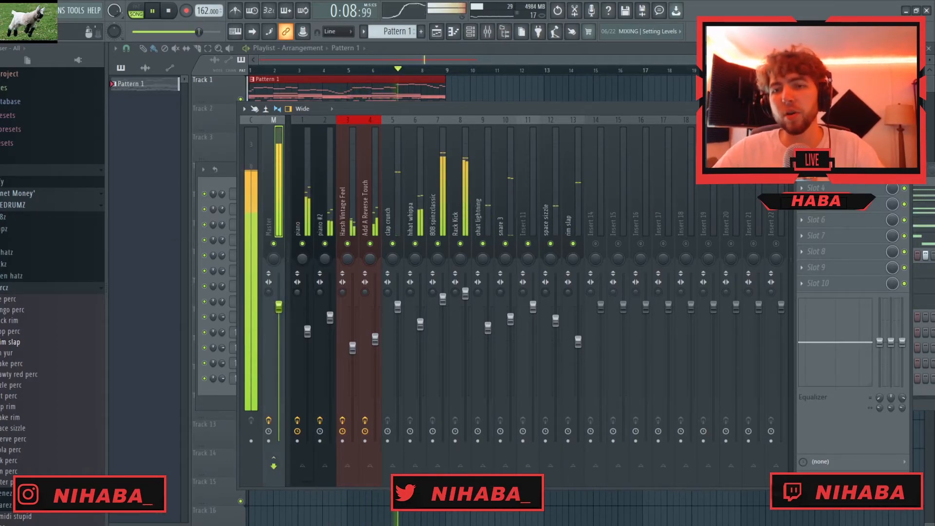
{"action": "left_click", "coordinate": [833, 140]}
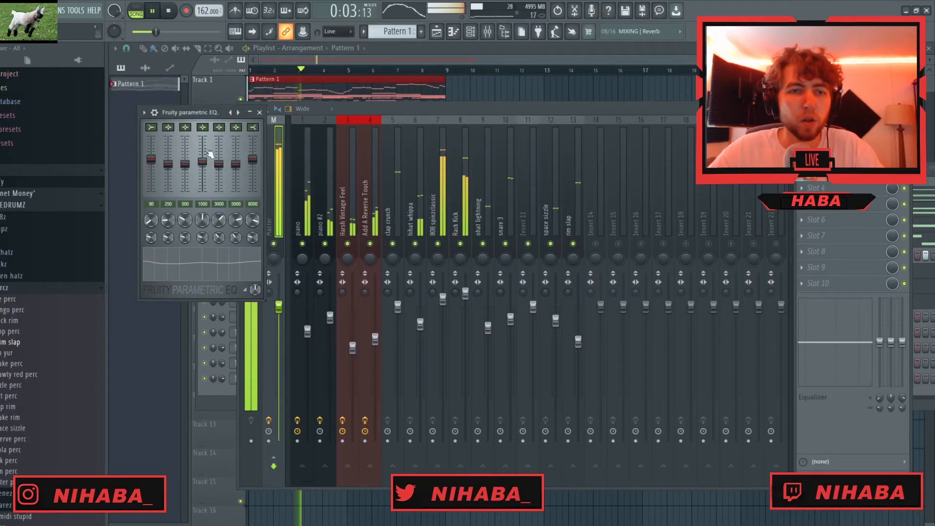
{"action": "left_click", "coordinate": [260, 113]}
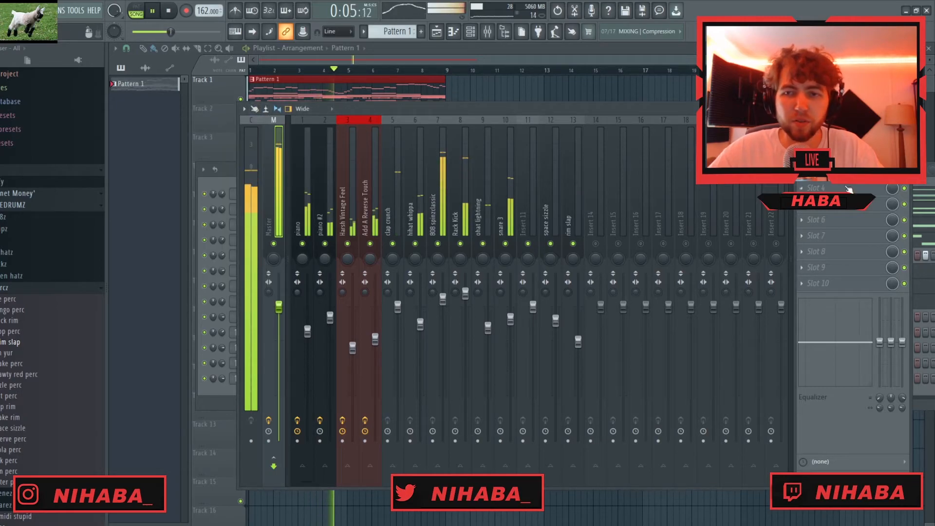
{"action": "left_click", "coordinate": [823, 156]}
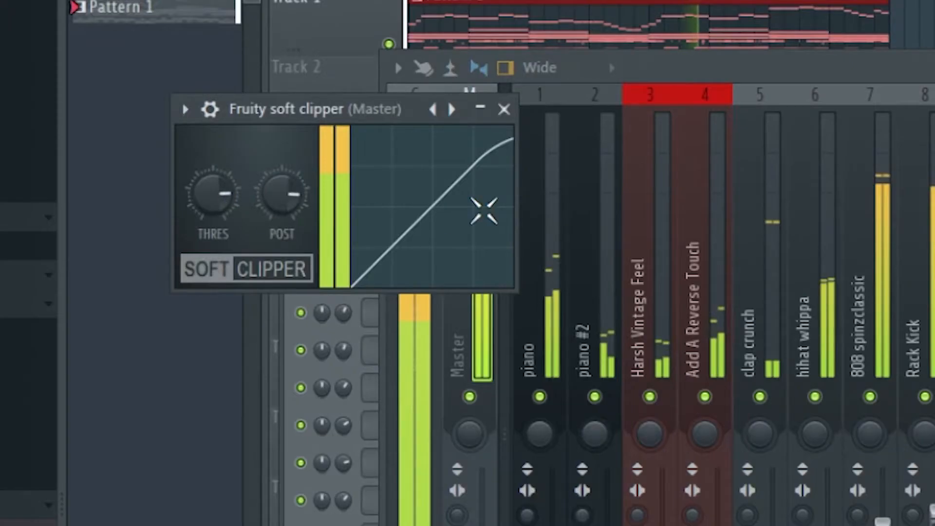
{"action": "left_click", "coordinate": [287, 126]}
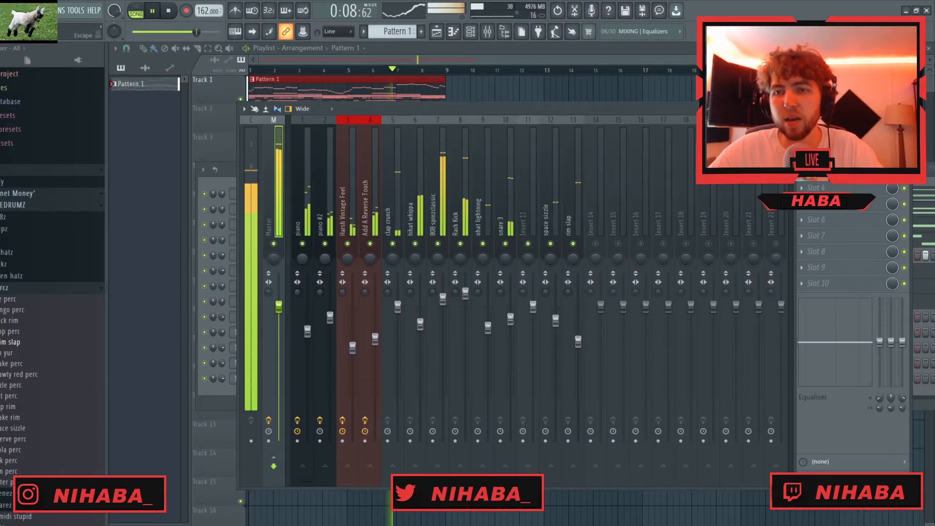
{"action": "left_click", "coordinate": [904, 108]}
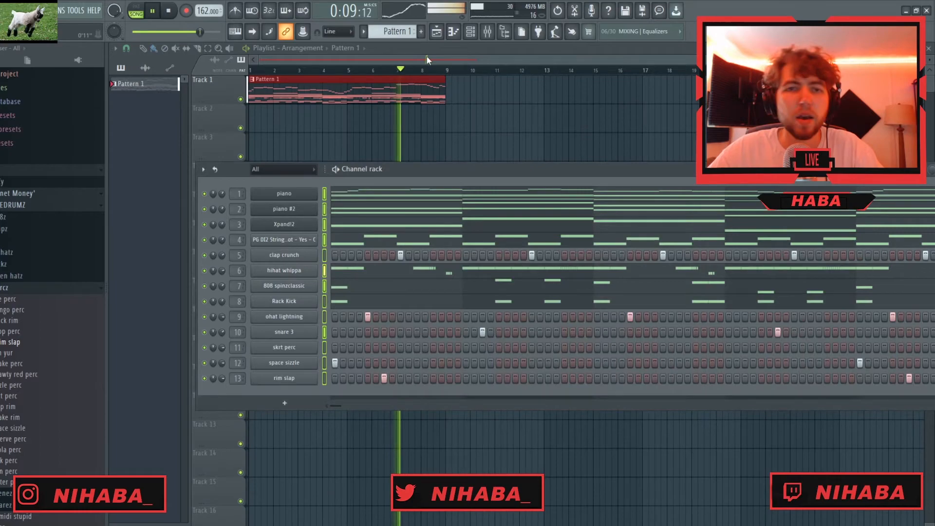
- Remove the Pattern 1 clip from the playlist and split the pattern by channel
{"action": "left_click", "coordinate": [326, 81]}
{"action": "key", "text": "space"}
{"action": "right_click", "coordinate": [348, 89]}
{"action": "right_click", "coordinate": [146, 88]}
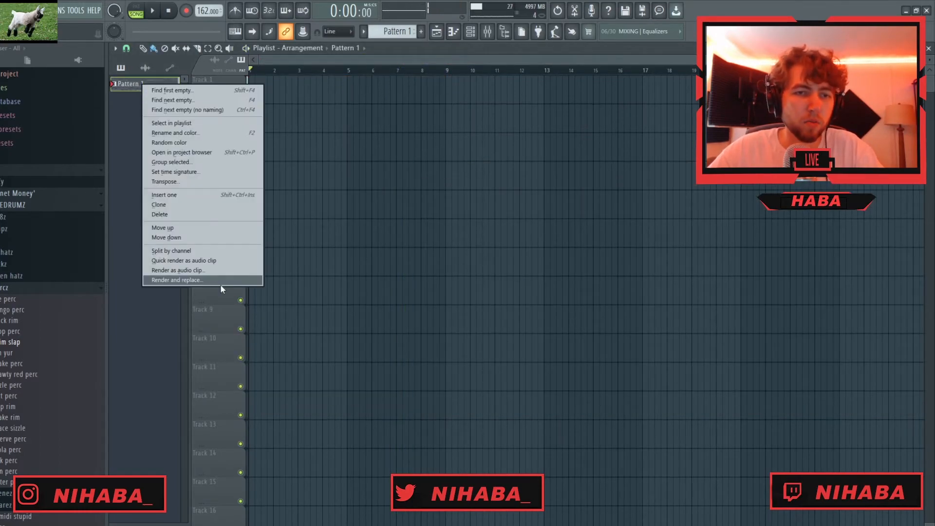
{"action": "left_click", "coordinate": [214, 278]}
- Place all twelve channel patterns at bar 1 on Tracks 1 to 12 and cut the longer clips at bar 9
{"action": "left_click", "coordinate": [145, 262]}
{"action": "left_click_drag", "start_coordinate": [147, 90], "coordinate": [249, 90]}
{"action": "left_click_drag", "start_coordinate": [372, 414], "coordinate": [446, 424]}
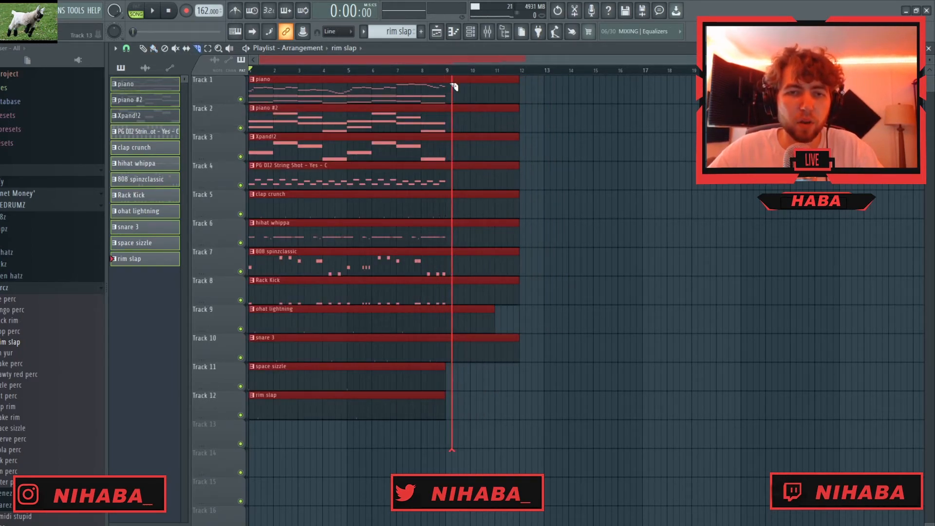
- Duplicate the eight-bar block of clips until seven blocks run in a row
{"action": "key", "text": "ctrl+b"}
{"action": "key", "text": "ctrl+b"}
{"action": "key", "text": "ctrl+b"}
{"action": "key", "text": "ctrl+b"}
{"action": "key", "text": "ctrl+b"}
{"action": "key", "text": "ctrl+b"}
{"action": "scroll", "coordinate": [449, 159], "scroll_direction": "down", "scroll_amount": 3}
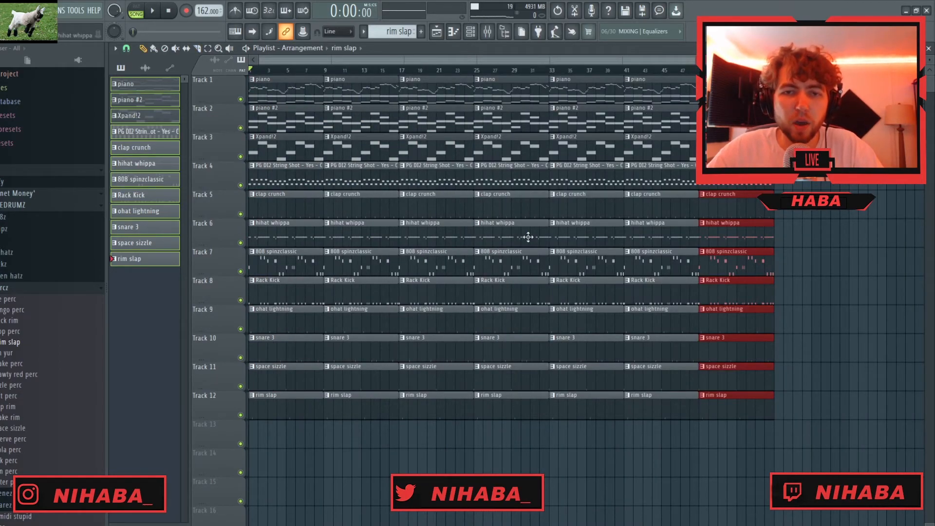
- Delete the 808, all drum and percussion clips and the string clip from the first eight bars
{"action": "right_click", "coordinate": [279, 208]}
{"action": "scroll", "coordinate": [292, 194], "scroll_direction": "up", "scroll_amount": 2}
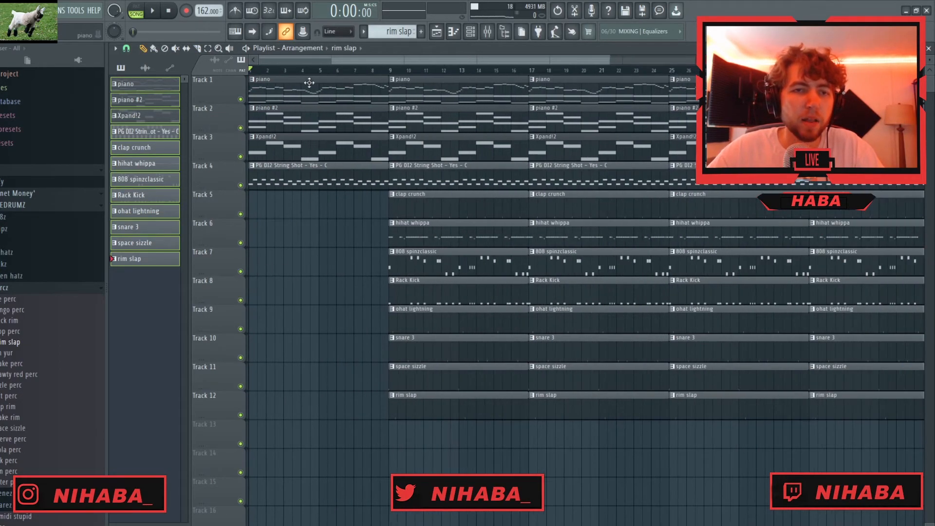
{"action": "scroll", "coordinate": [295, 171], "scroll_direction": "up", "scroll_amount": 2}
{"action": "left_click_drag", "start_coordinate": [351, 60], "coordinate": [342, 60]}
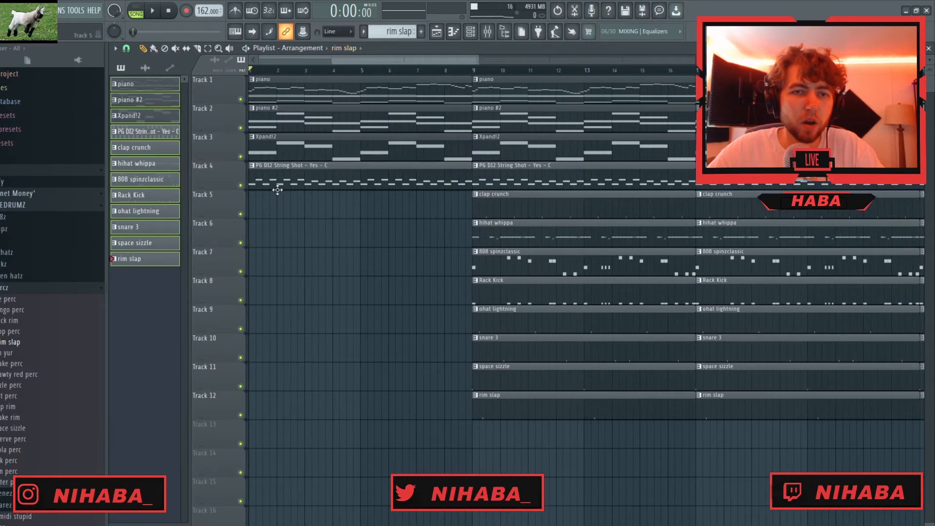
{"action": "right_click", "coordinate": [299, 175]}
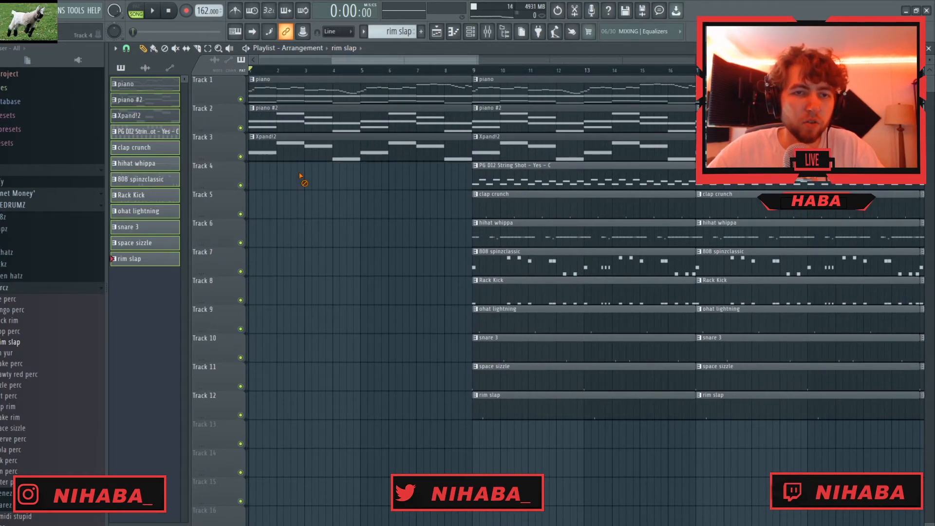
- Delete the piano #2 clip from bars 1–8 and the 808, kick, open hat, snare and rim clips from bars 9–16
{"action": "right_click", "coordinate": [326, 117]}
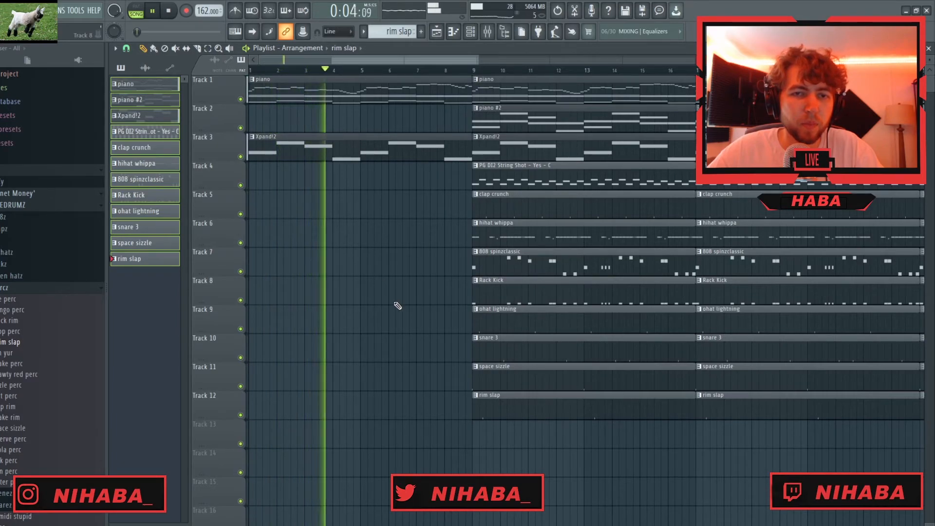
{"action": "scroll", "coordinate": [389, 302], "scroll_direction": "down", "scroll_amount": 3}
{"action": "scroll", "coordinate": [312, 302], "scroll_direction": "up", "scroll_amount": 4}
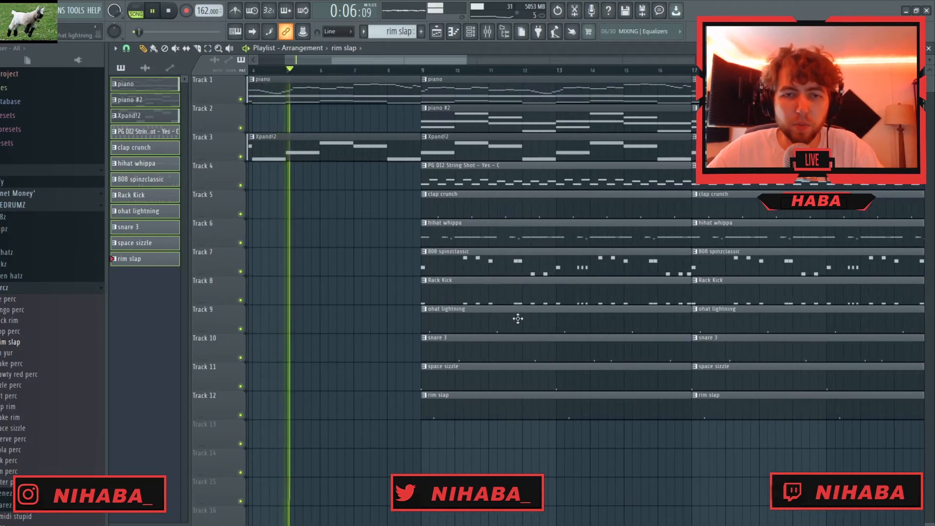
{"action": "right_click", "coordinate": [521, 271]}
{"action": "right_click", "coordinate": [516, 292]}
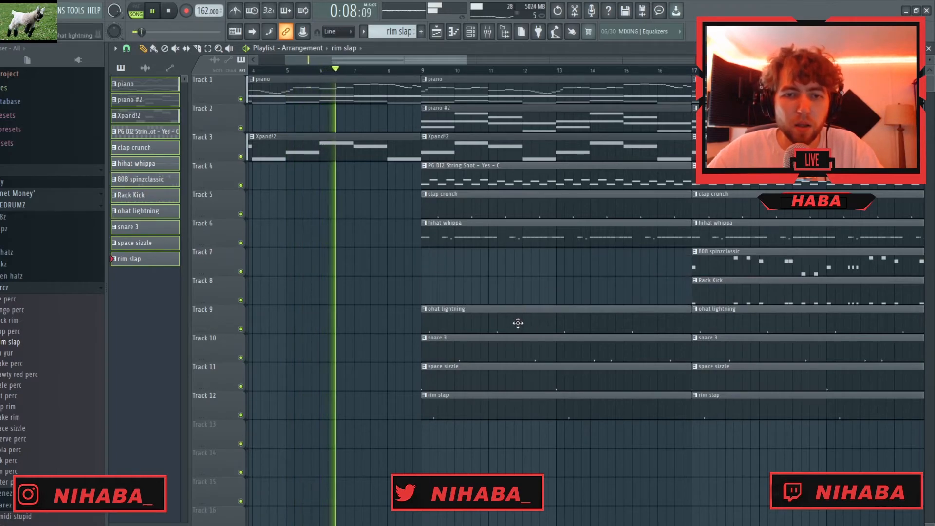
{"action": "right_click", "coordinate": [518, 323]}
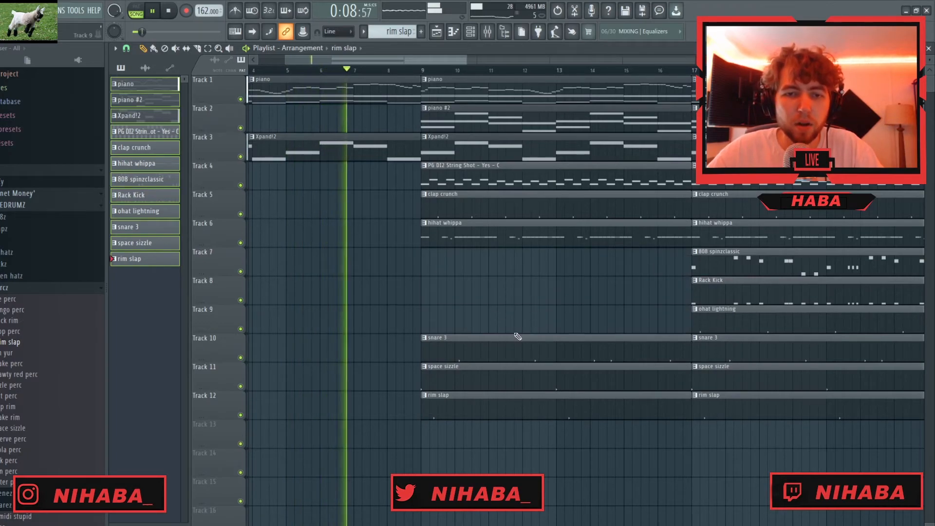
{"action": "right_click", "coordinate": [505, 358]}
{"action": "right_click", "coordinate": [490, 409]}
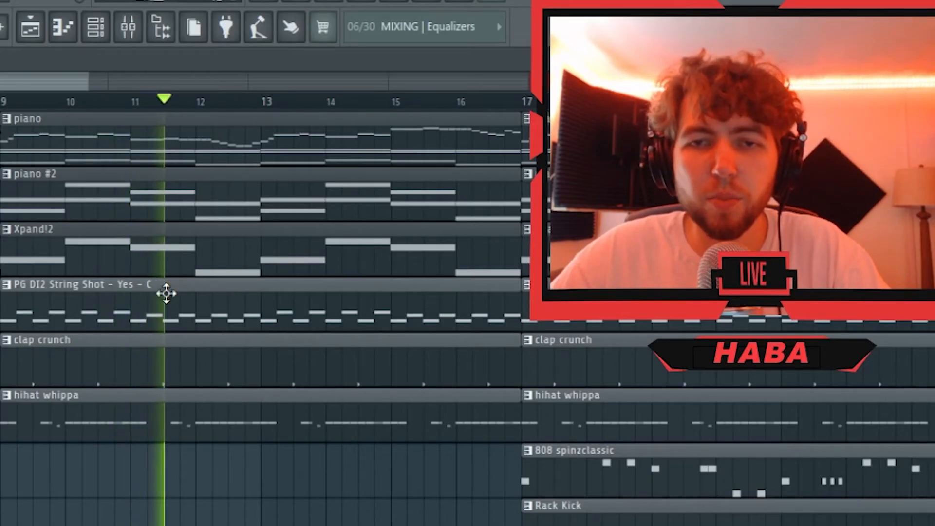
- Shorten the first hi-hat clip so it ends about half a bar before bar 17
{"action": "scroll", "coordinate": [656, 288], "scroll_direction": "down", "scroll_amount": 3}
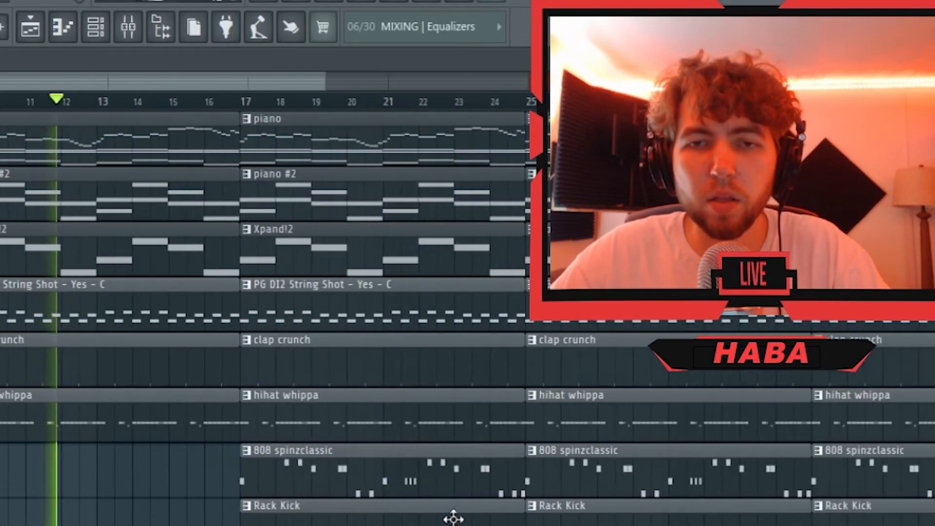
{"action": "scroll", "coordinate": [453, 519], "scroll_direction": "down", "scroll_amount": 2}
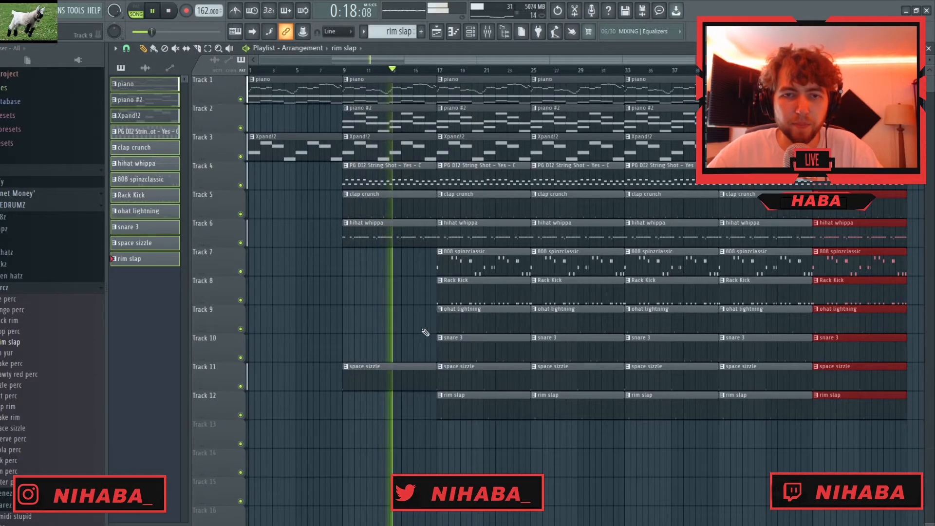
{"action": "scroll", "coordinate": [459, 334], "scroll_direction": "up", "scroll_amount": 4}
{"action": "left_click_drag", "start_coordinate": [475, 228], "coordinate": [428, 229]}
- Delete the Rack Kick and snare clips from bars 17–24
{"action": "scroll", "coordinate": [511, 316], "scroll_direction": "down", "scroll_amount": 3}
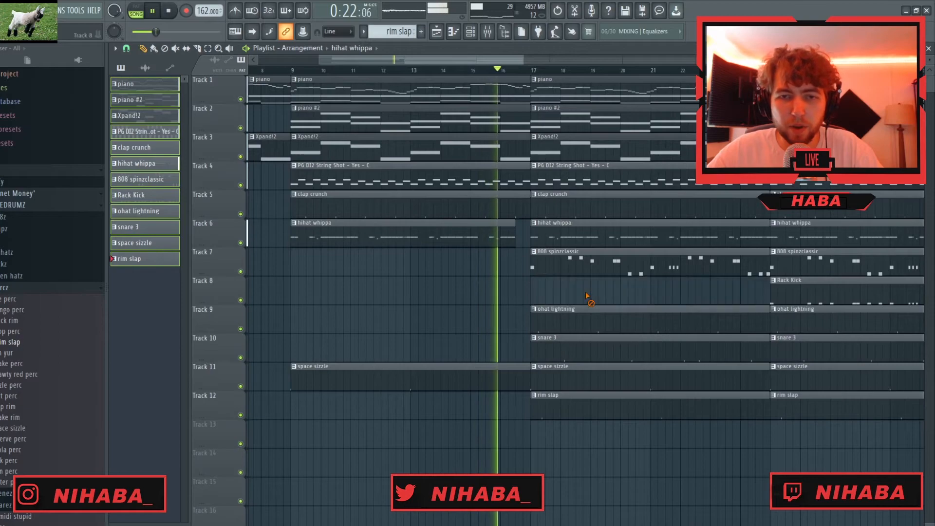
{"action": "right_click", "coordinate": [597, 351]}
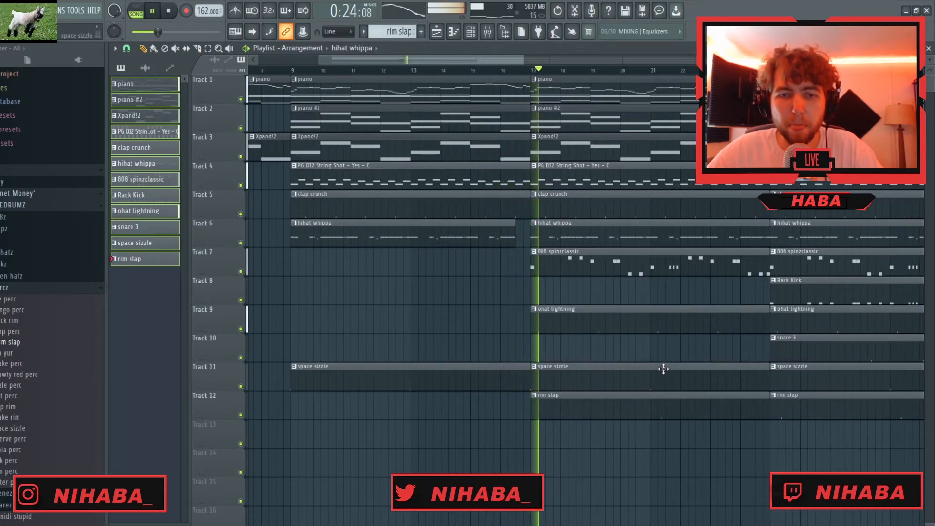
{"action": "scroll", "coordinate": [677, 373], "scroll_direction": "down", "scroll_amount": 4}
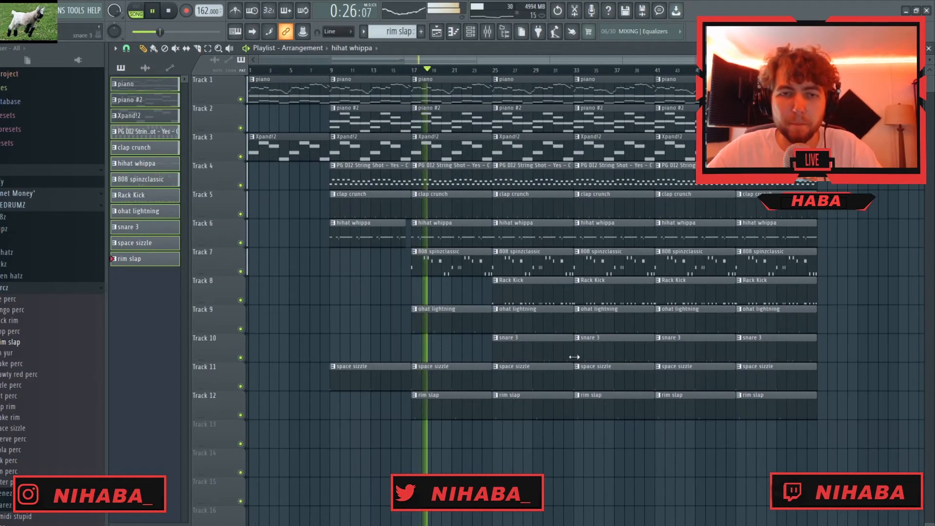
{"action": "scroll", "coordinate": [441, 355], "scroll_direction": "up", "scroll_amount": 4}
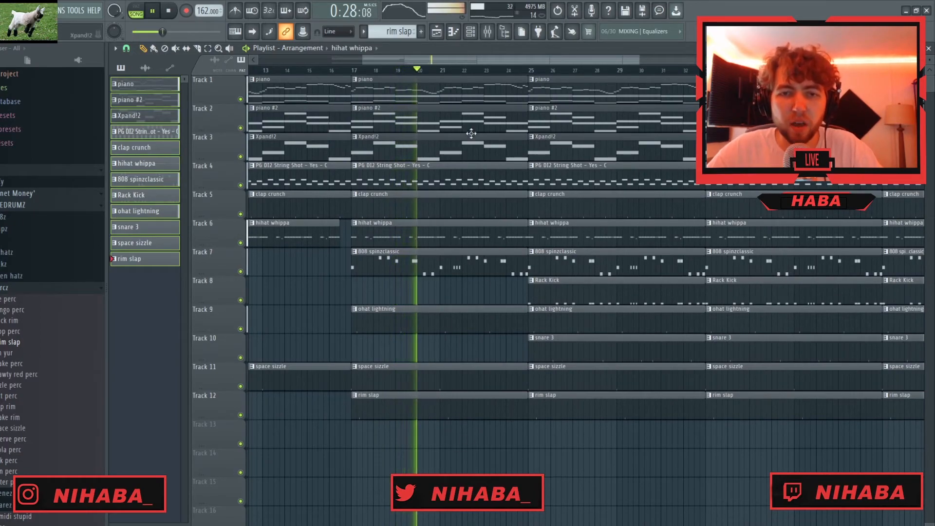
- Delete the piano #2 and Xpand!2 clips from bars 33–48 and the string clip from bars 41–48
{"action": "scroll", "coordinate": [456, 377], "scroll_direction": "down", "scroll_amount": 4}
{"action": "scroll", "coordinate": [519, 368], "scroll_direction": "up", "scroll_amount": 4}
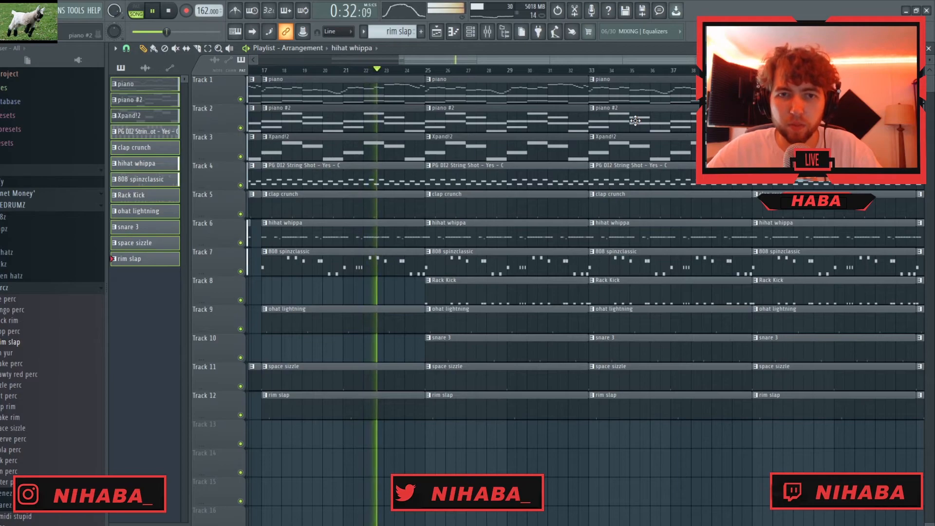
{"action": "right_click", "coordinate": [661, 136]}
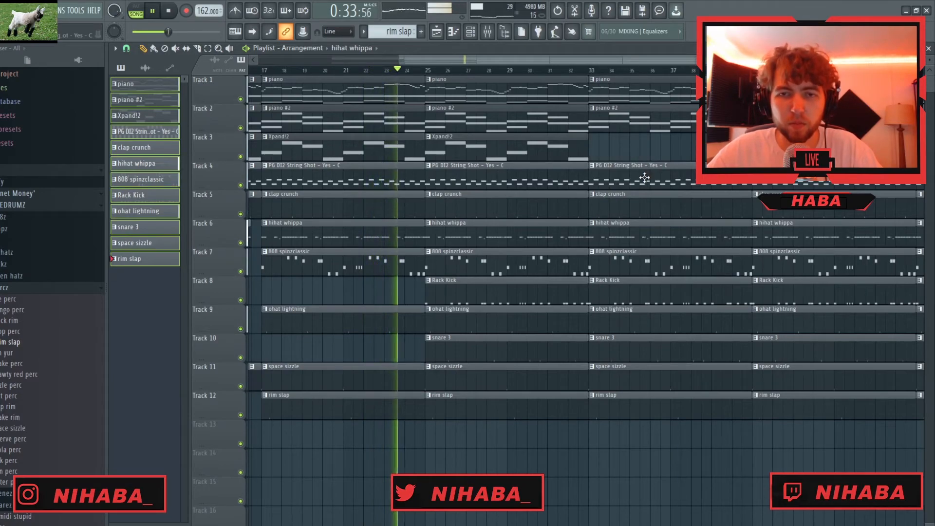
{"action": "right_click", "coordinate": [661, 130]}
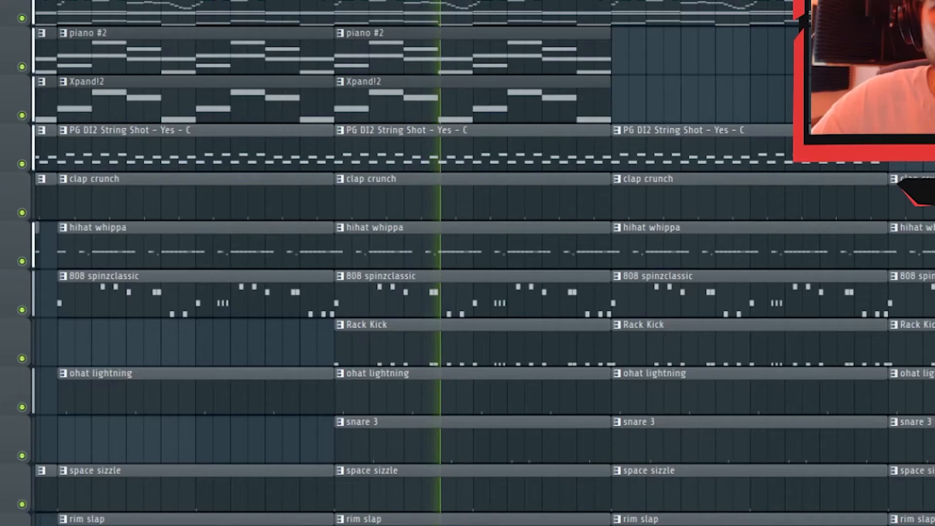
{"action": "scroll", "coordinate": [501, 360], "scroll_direction": "down", "scroll_amount": 3}
{"action": "scroll", "coordinate": [585, 521], "scroll_direction": "up", "scroll_amount": 3}
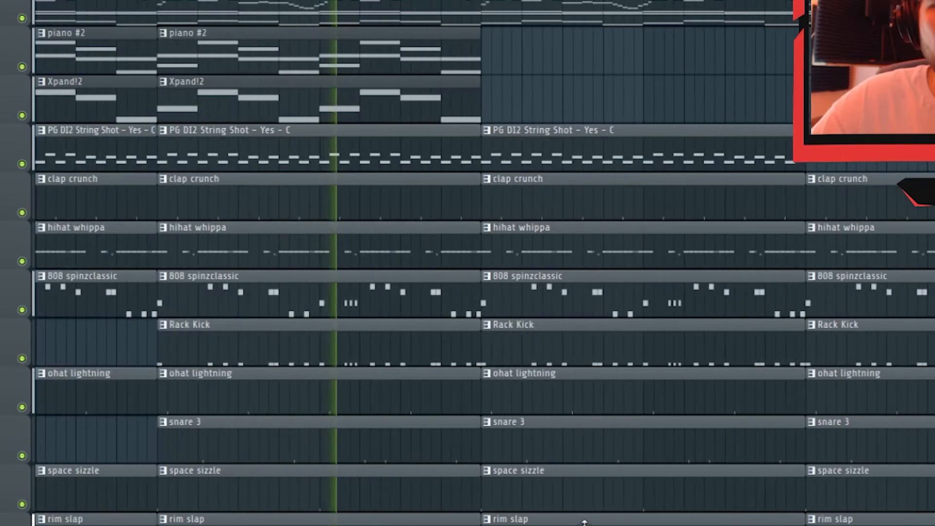
- Delete the space sizzle clip from bars 33–40 and trim the hi-hat clip's start there by about one and a half bars
{"action": "scroll", "coordinate": [585, 523], "scroll_direction": "down", "scroll_amount": 3}
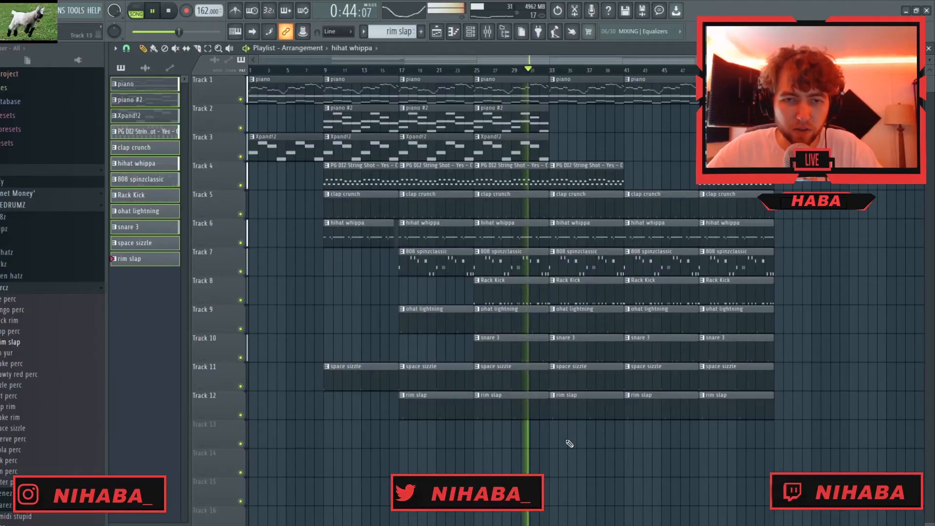
{"action": "scroll", "coordinate": [569, 525], "scroll_direction": "up", "scroll_amount": 2}
{"action": "scroll", "coordinate": [560, 387], "scroll_direction": "up", "scroll_amount": 4}
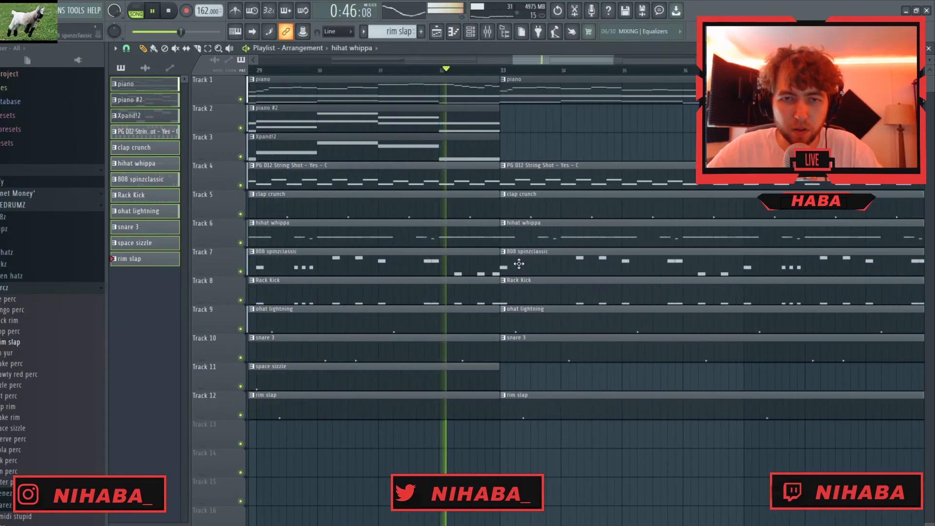
{"action": "left_click_drag", "start_coordinate": [502, 236], "coordinate": [592, 236]}
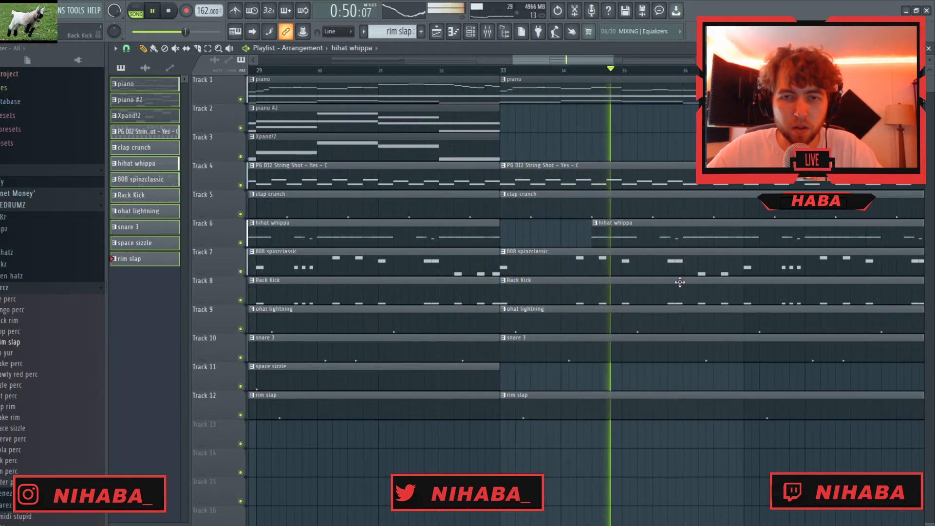
{"action": "scroll", "coordinate": [666, 401], "scroll_direction": "down", "scroll_amount": 4}
{"action": "scroll", "coordinate": [666, 401], "scroll_direction": "up", "scroll_amount": 4}
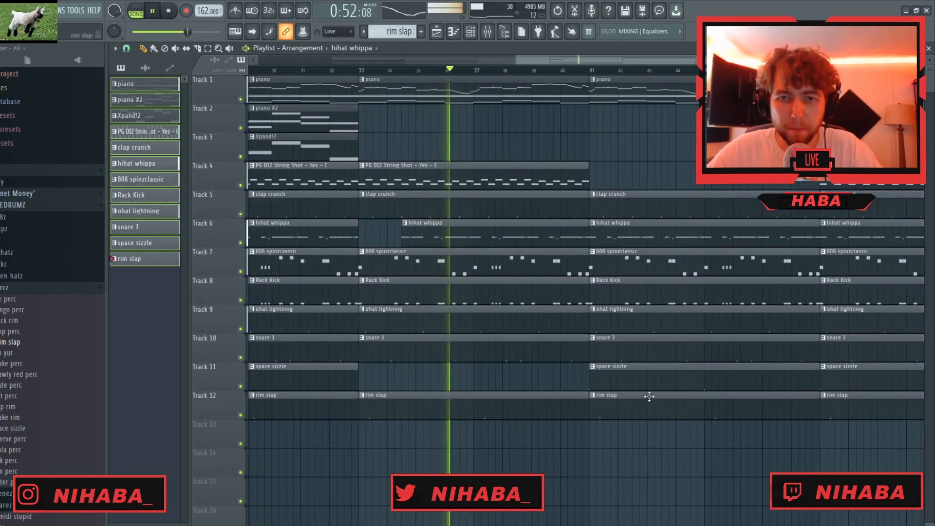
- Delete the kick, snare and rim clips from bars 41–48 and the open hat clip from bars 33–40
{"action": "right_click", "coordinate": [630, 294]}
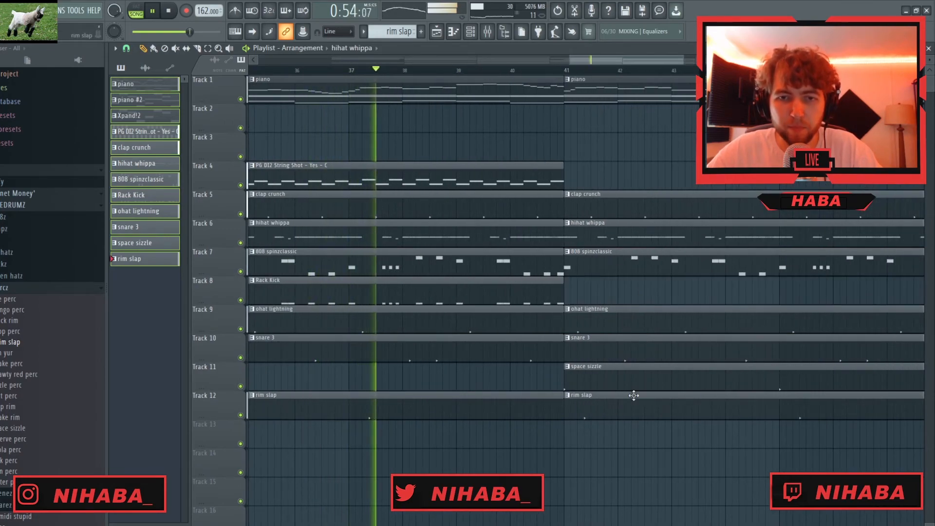
{"action": "scroll", "coordinate": [634, 397], "scroll_direction": "down", "scroll_amount": 4}
{"action": "right_click", "coordinate": [534, 323]}
{"action": "right_click", "coordinate": [640, 349]}
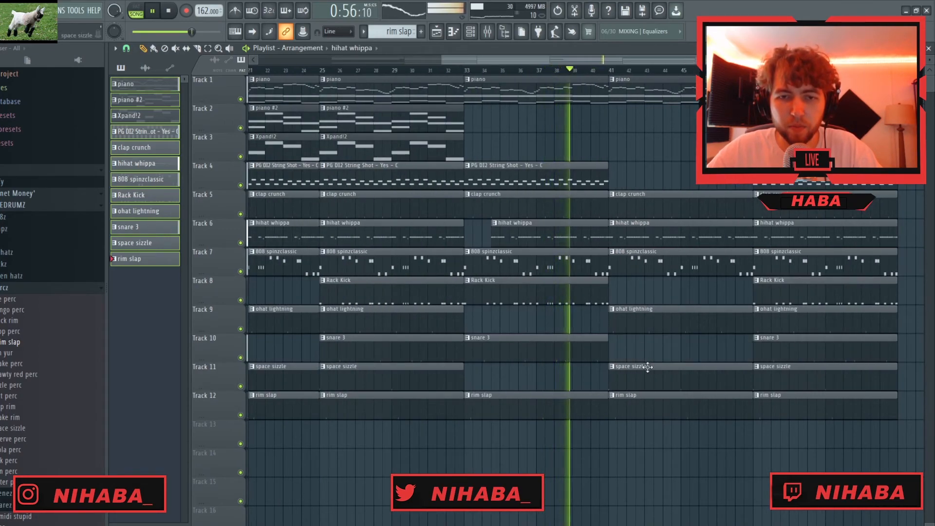
{"action": "right_click", "coordinate": [674, 407]}
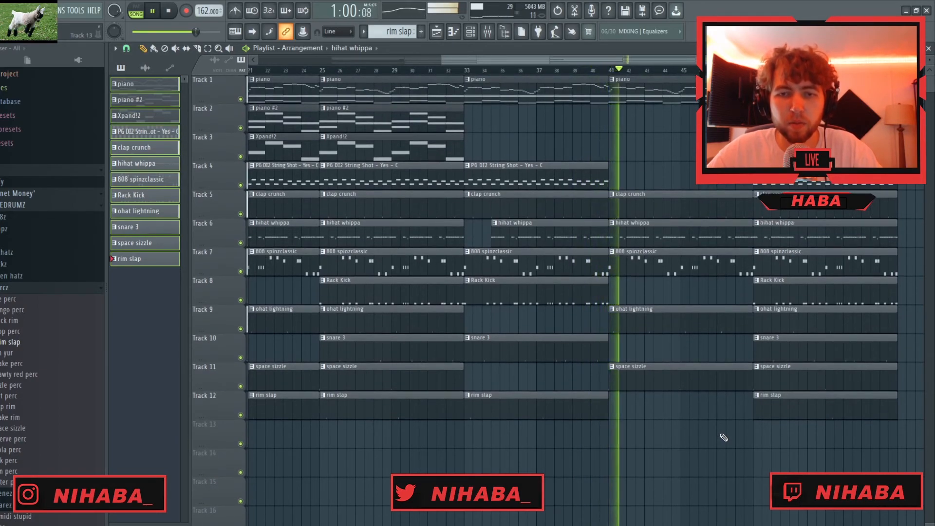
- Slice all clips at bar 53 and delete the drum and 808 clips from bars 49–52
{"action": "scroll", "coordinate": [724, 437], "scroll_direction": "down", "scroll_amount": 2}
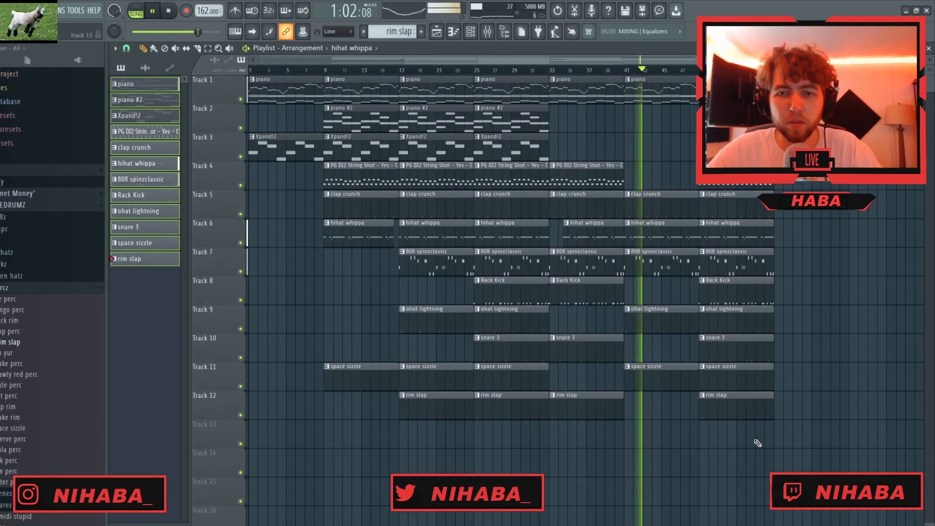
{"action": "scroll", "coordinate": [756, 442], "scroll_direction": "up", "scroll_amount": 4}
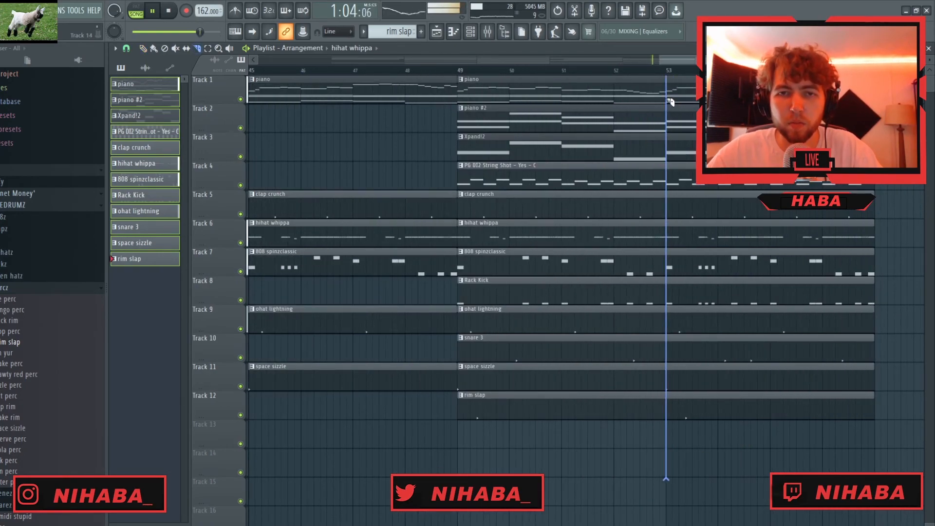
{"action": "left_click_drag", "start_coordinate": [603, 460], "coordinate": [551, 202]}
- Cut off the last half bar before bar 49 of the hi-hat, 808, open hat and space sizzle clips
{"action": "key", "text": "c"}
{"action": "left_click_drag", "start_coordinate": [437, 447], "coordinate": [437, 241]}
{"action": "scroll", "coordinate": [513, 392], "scroll_direction": "down", "scroll_amount": 4}
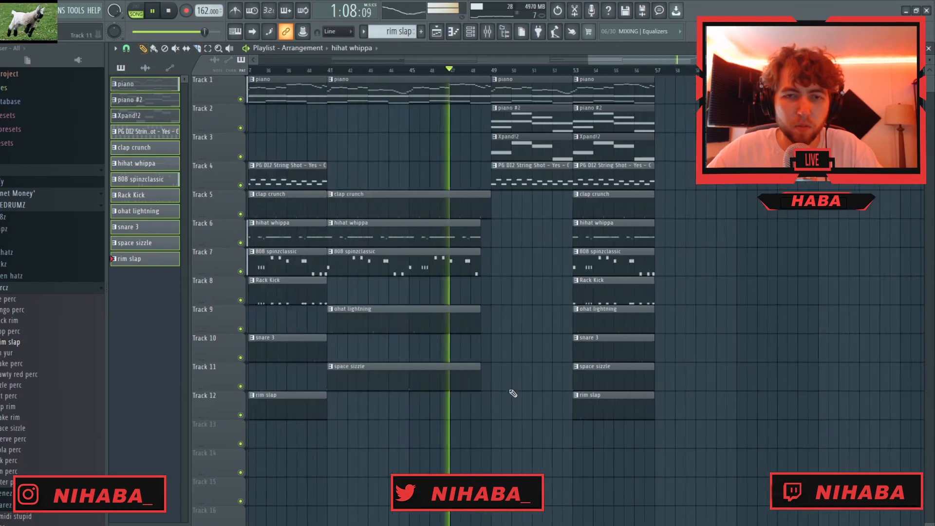
- Delete the kick and 808 clips from bars 53–56 and cut the drum clips below the clap shortly before bar 57
{"action": "scroll", "coordinate": [728, 369], "scroll_direction": "up", "scroll_amount": 3}
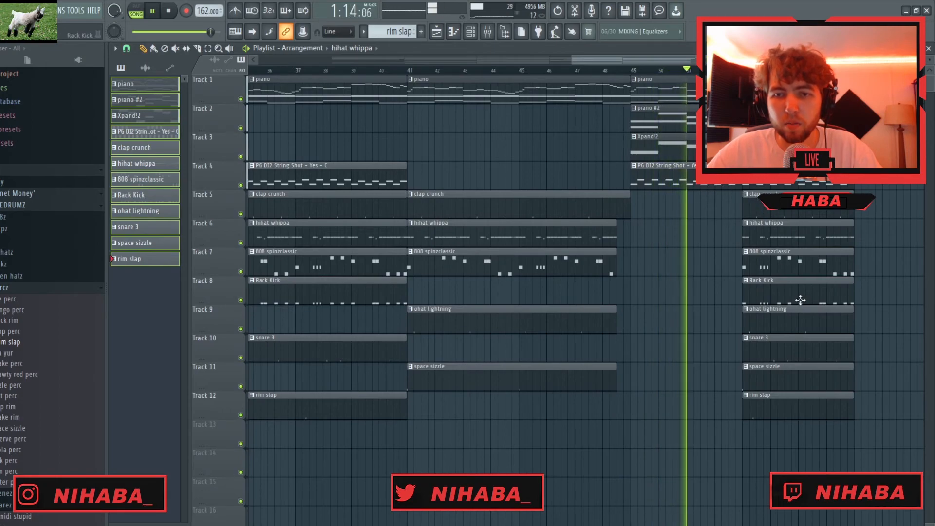
{"action": "scroll", "coordinate": [779, 295], "scroll_direction": "up", "scroll_amount": 2}
{"action": "right_click", "coordinate": [757, 292]}
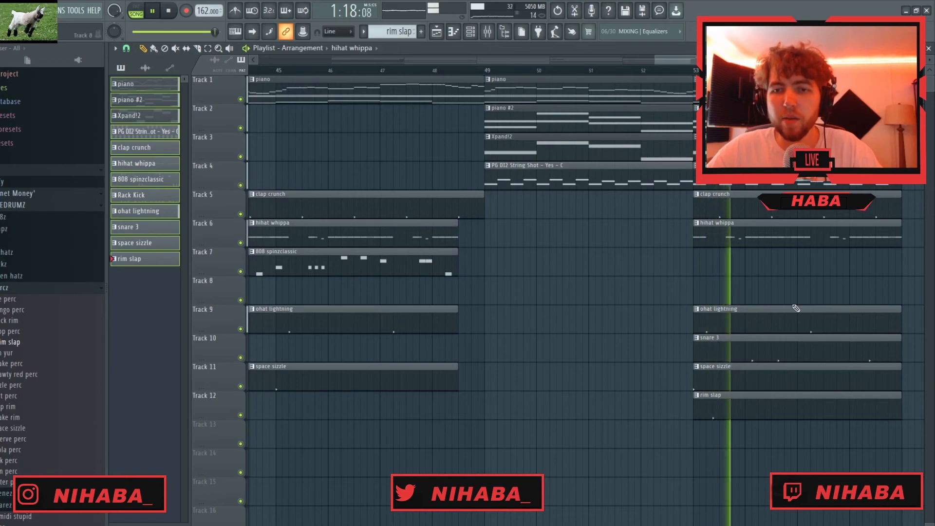
{"action": "key", "text": "c"}
{"action": "left_click_drag", "start_coordinate": [882, 251], "coordinate": [881, 232]}
- Select all clips from bar 17 to bar 57 and duplicate the block twice
{"action": "scroll", "coordinate": [856, 379], "scroll_direction": "down", "scroll_amount": 5}
{"action": "left_click_drag", "start_coordinate": [821, 497], "coordinate": [421, 65]}
{"action": "key", "text": "ctrl+b"}
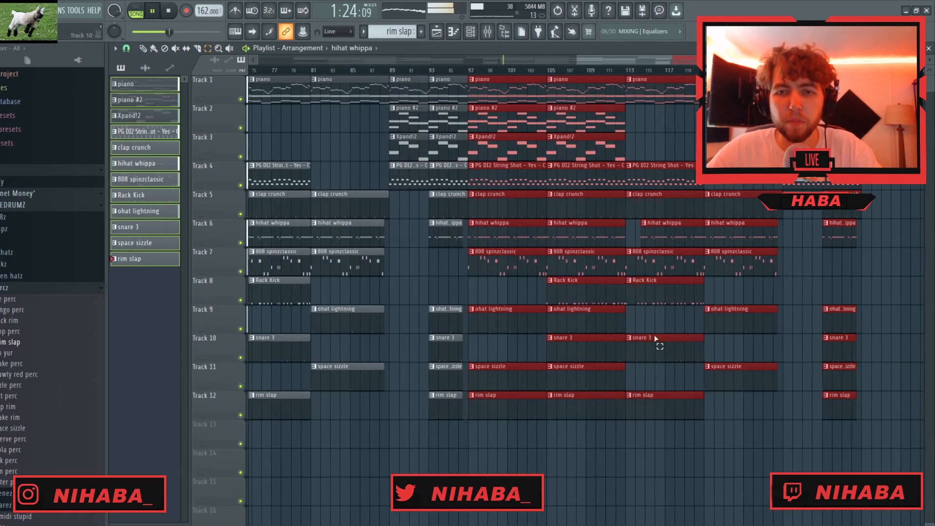
{"action": "key", "text": "ctrl+b"}
- Delete the surplus clips from bar 113 onward
{"action": "scroll", "coordinate": [782, 419], "scroll_direction": "down", "scroll_amount": 3}
{"action": "left_click", "coordinate": [767, 447], "text": "ctrl"}
{"action": "left_click_drag", "start_coordinate": [766, 429], "coordinate": [763, 165]}
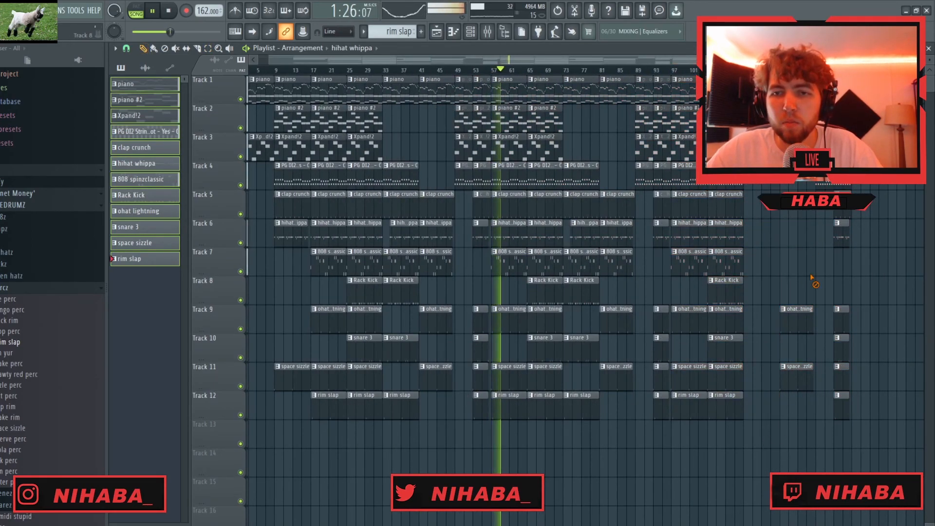
{"action": "left_click_drag", "start_coordinate": [811, 277], "coordinate": [844, 380]}
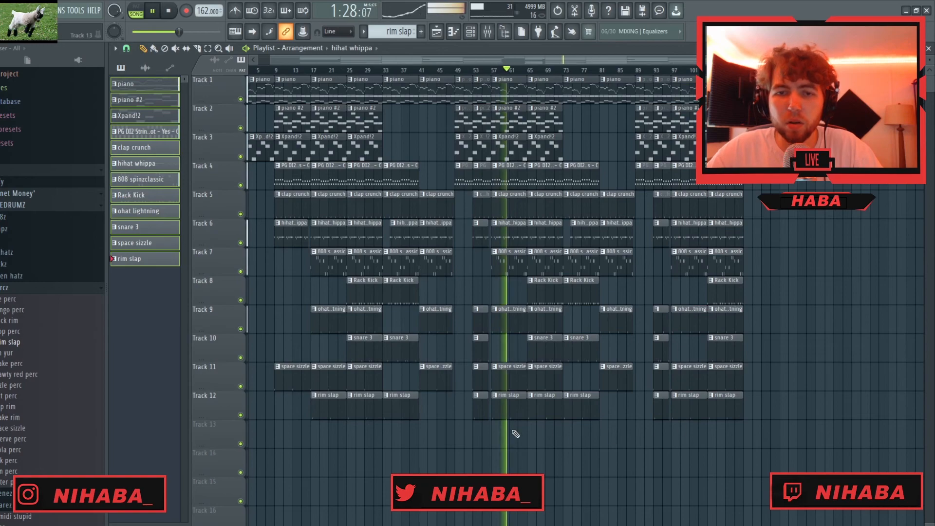
- Place the 4 tag final audio sample on Track 13 at bar 5 and check its channel settings
{"action": "scroll", "coordinate": [387, 333], "scroll_direction": "up", "scroll_amount": 4}
{"action": "left_click_drag", "start_coordinate": [418, 62], "coordinate": [352, 63]}
{"action": "scroll", "coordinate": [21, 411], "scroll_direction": "down", "scroll_amount": 10}
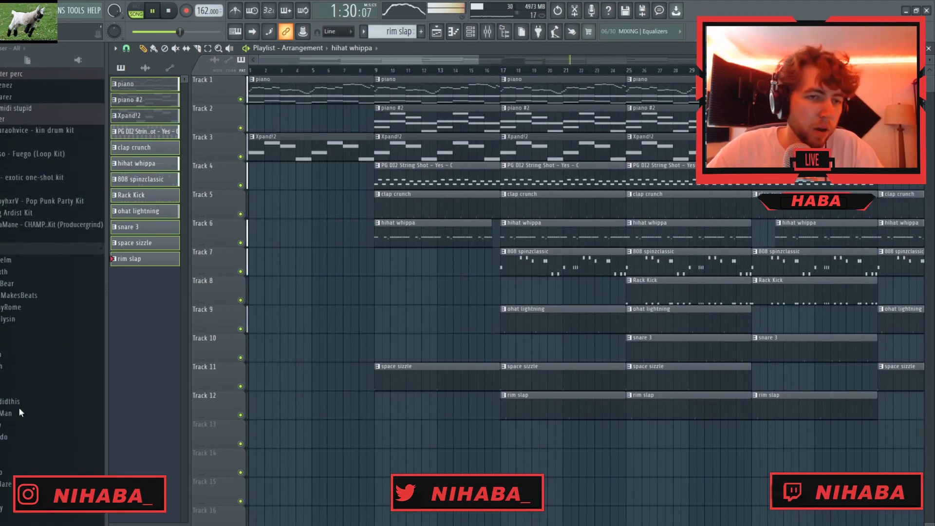
{"action": "left_click_drag", "start_coordinate": [315, 439], "coordinate": [317, 440]}
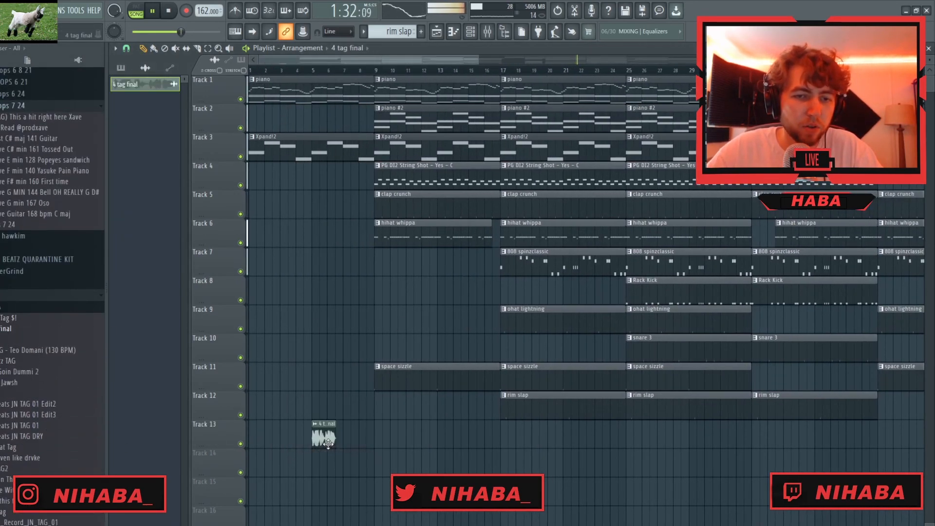
{"action": "double_click", "coordinate": [322, 439]}
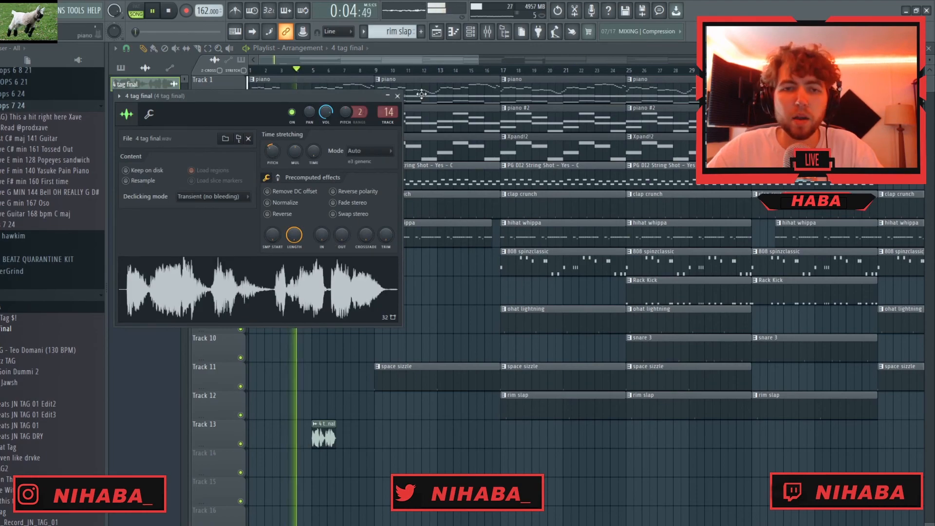
{"action": "left_click", "coordinate": [397, 96]}
{"action": "scroll", "coordinate": [415, 292], "scroll_direction": "down", "scroll_amount": 4}
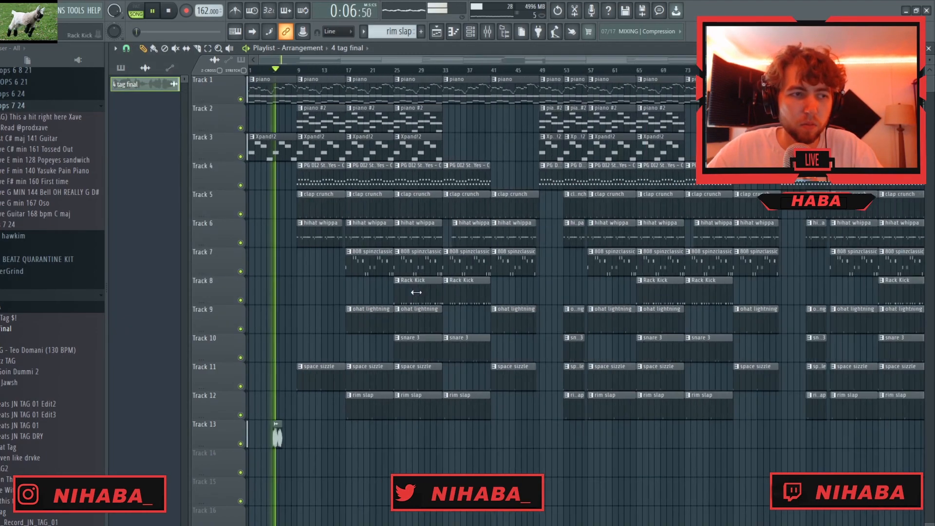